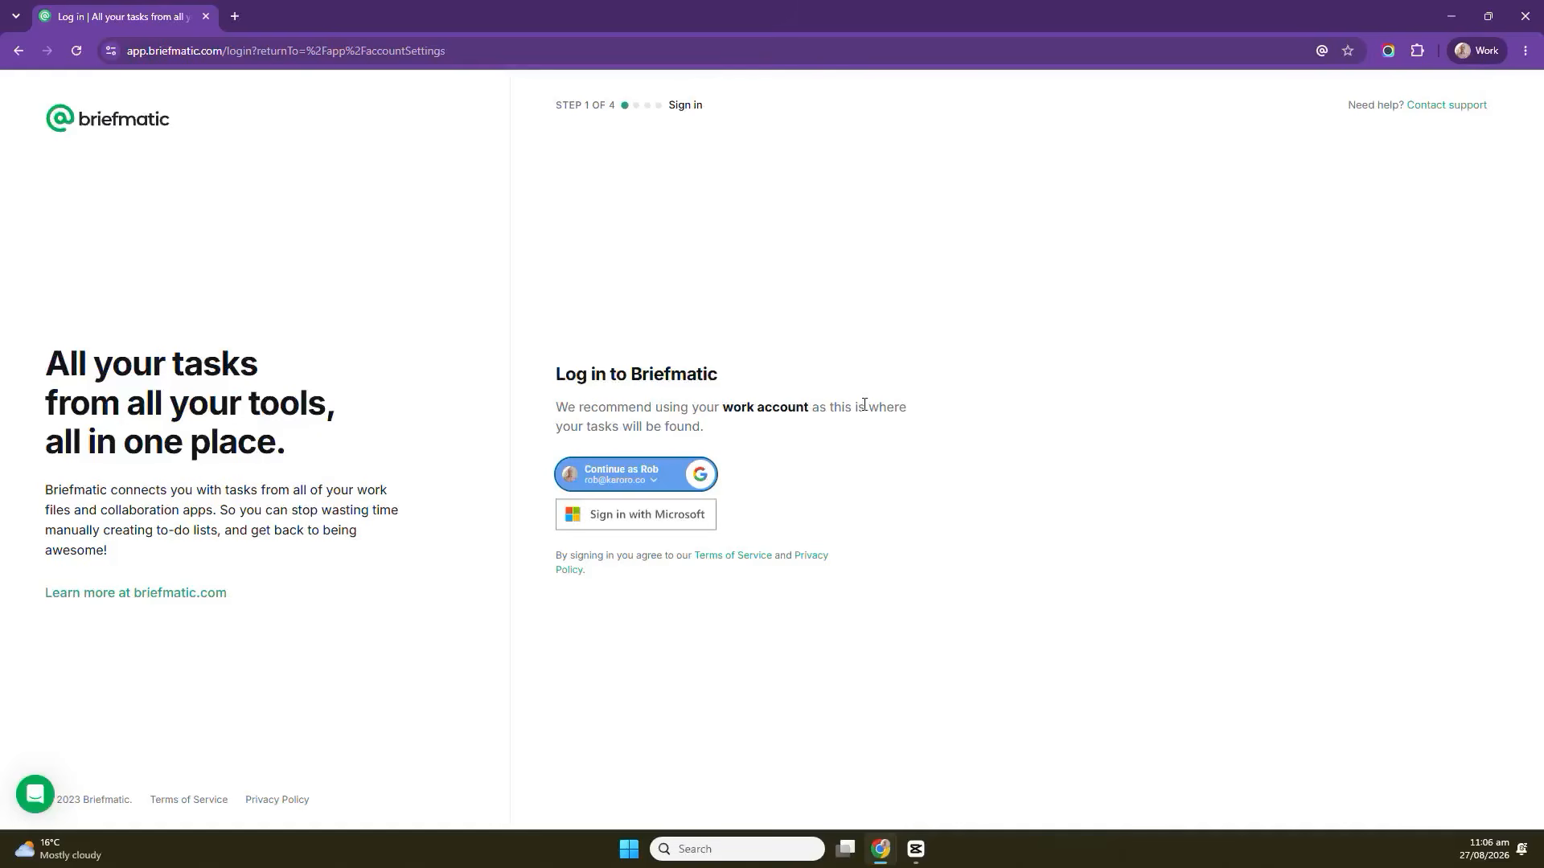
# Sign in to Briefmatic with the test Google account and allow it access to the account's name and e-mail.
pyautogui.click(651, 485)
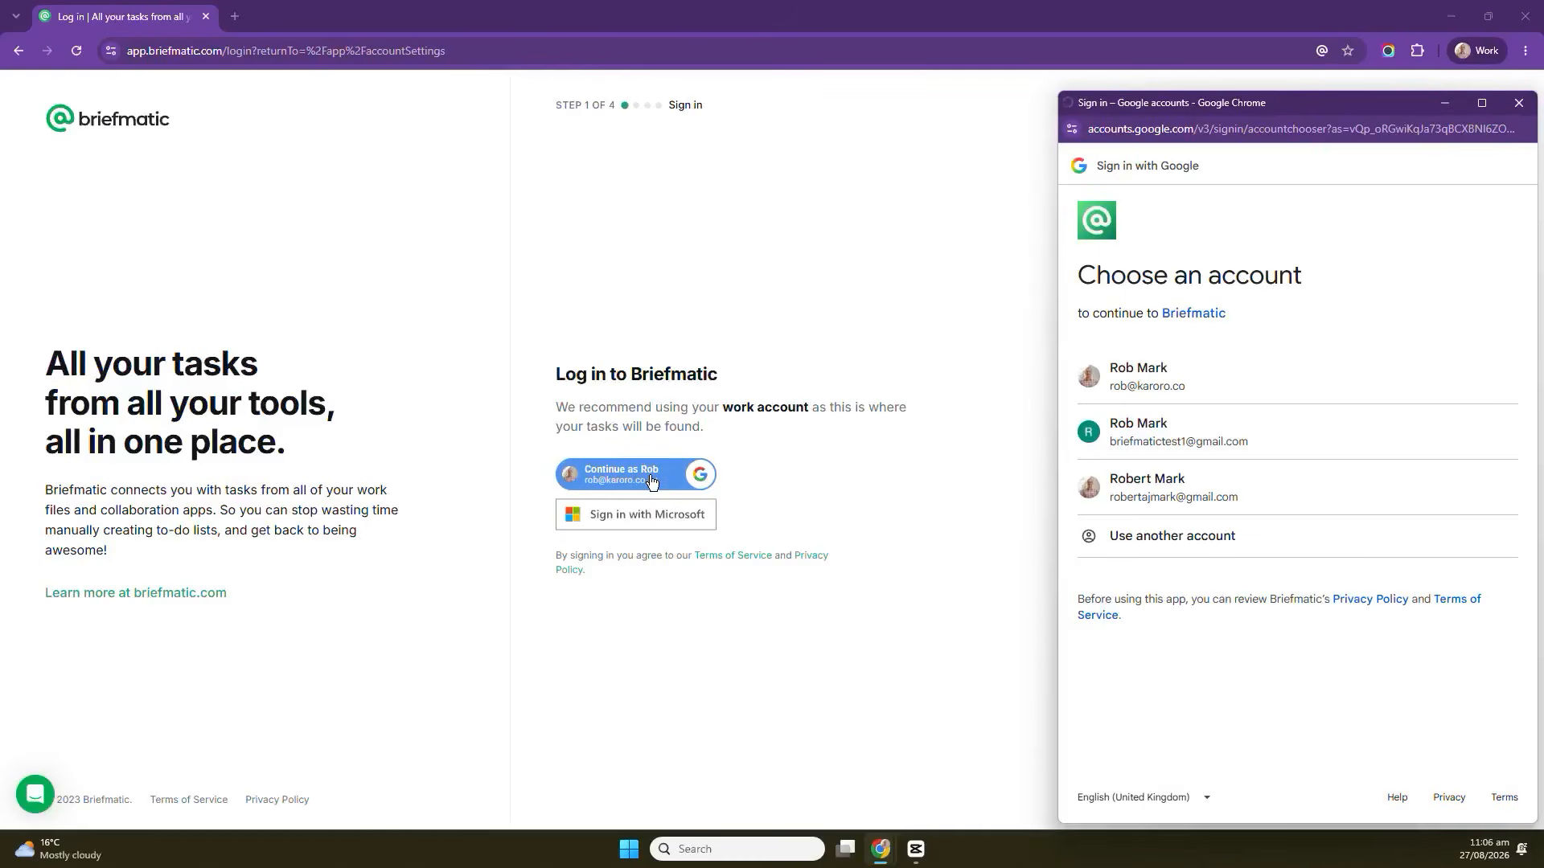
pyautogui.click(1286, 445)
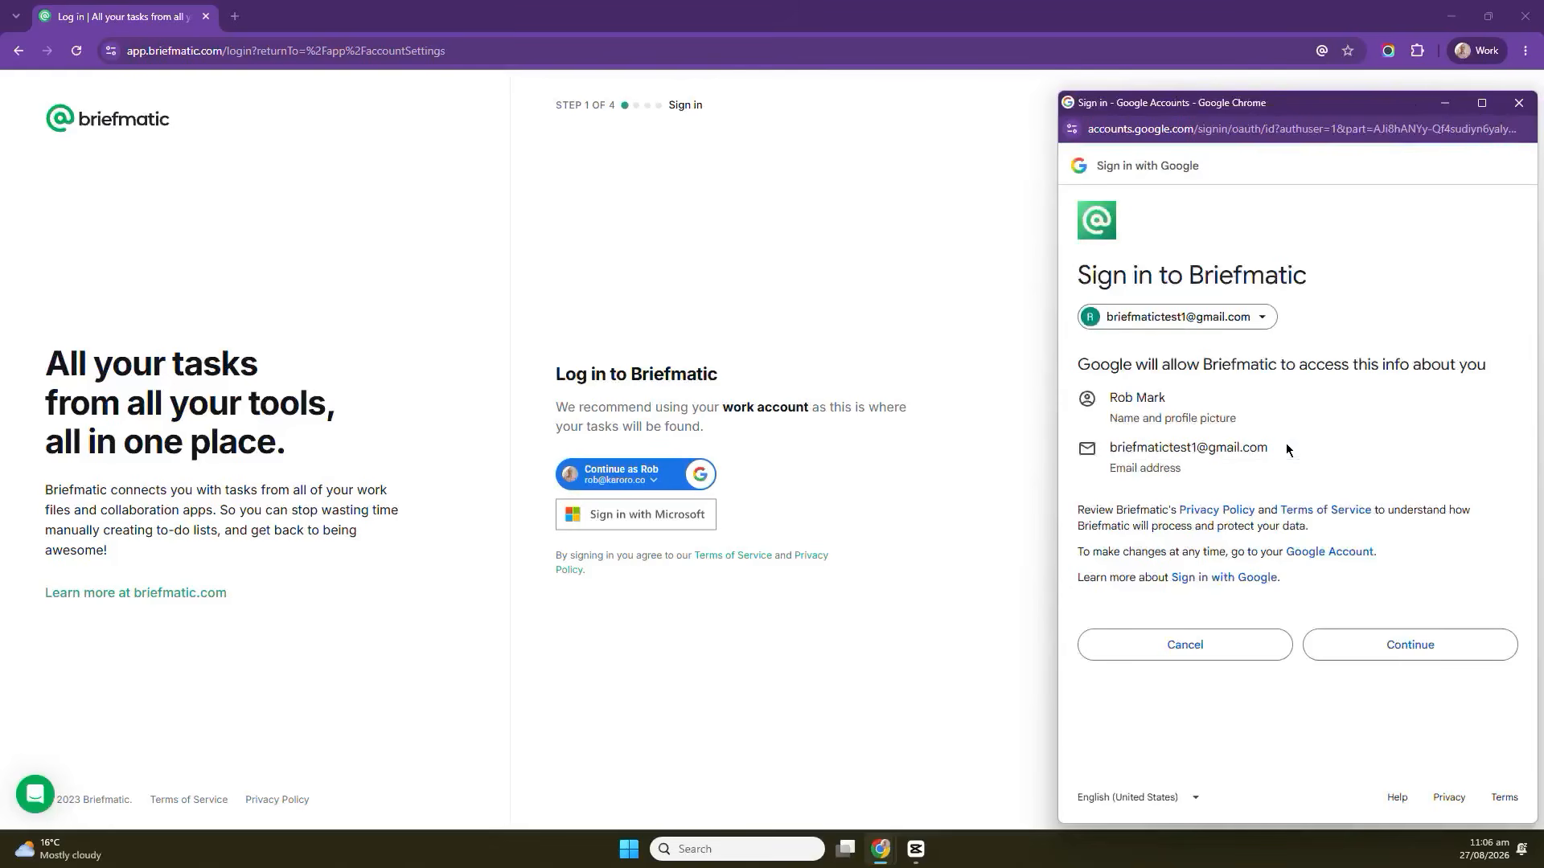
pyautogui.click(1415, 649)
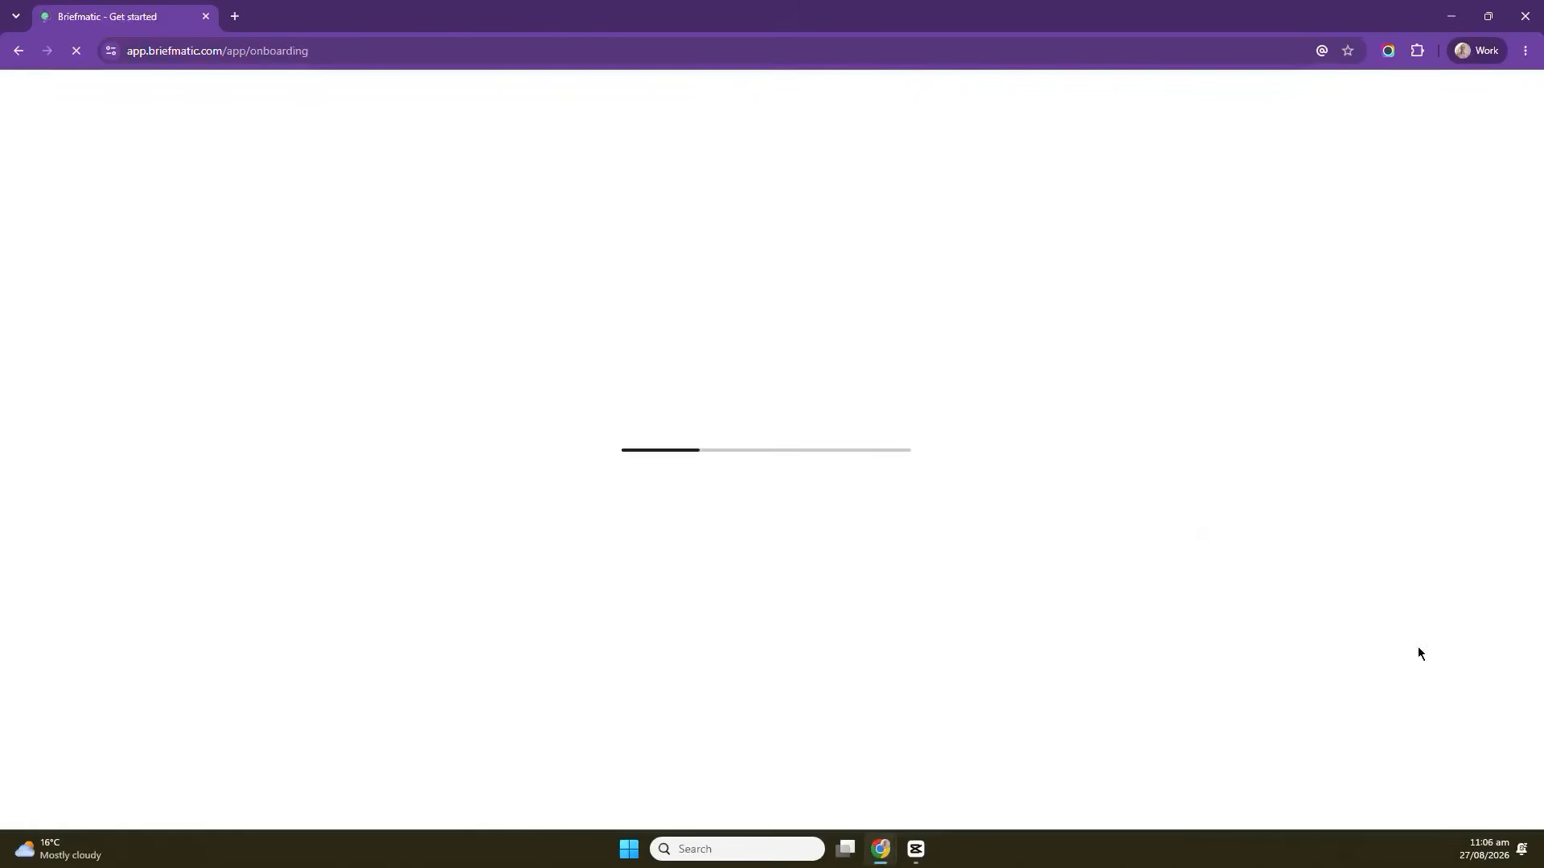
# Enter First task as the title of the first onboarding task and move on.
pyautogui.click(776, 443)
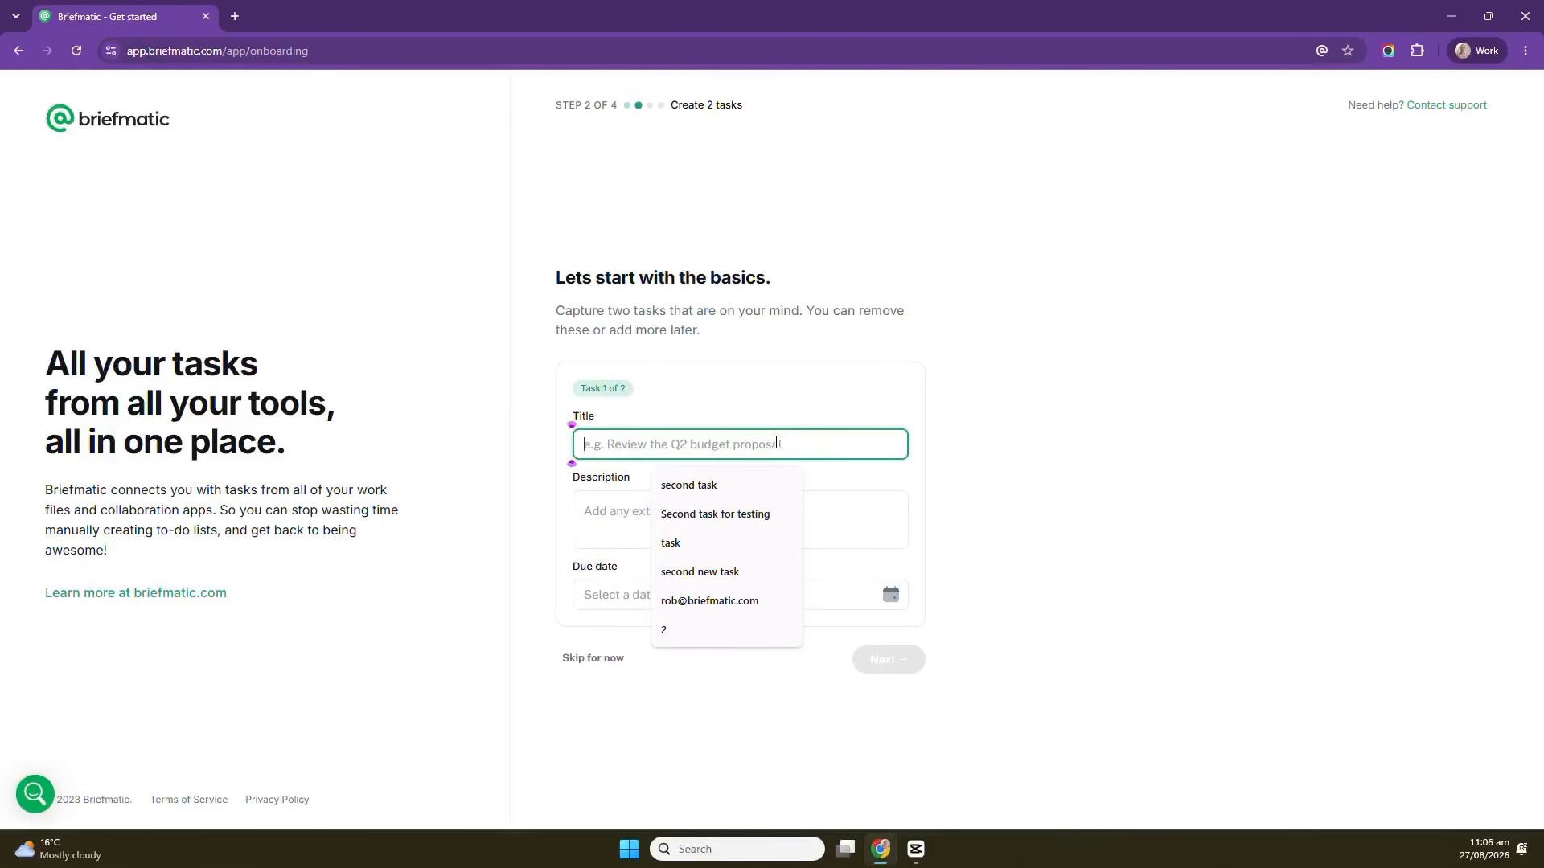
pyautogui.write('First ')
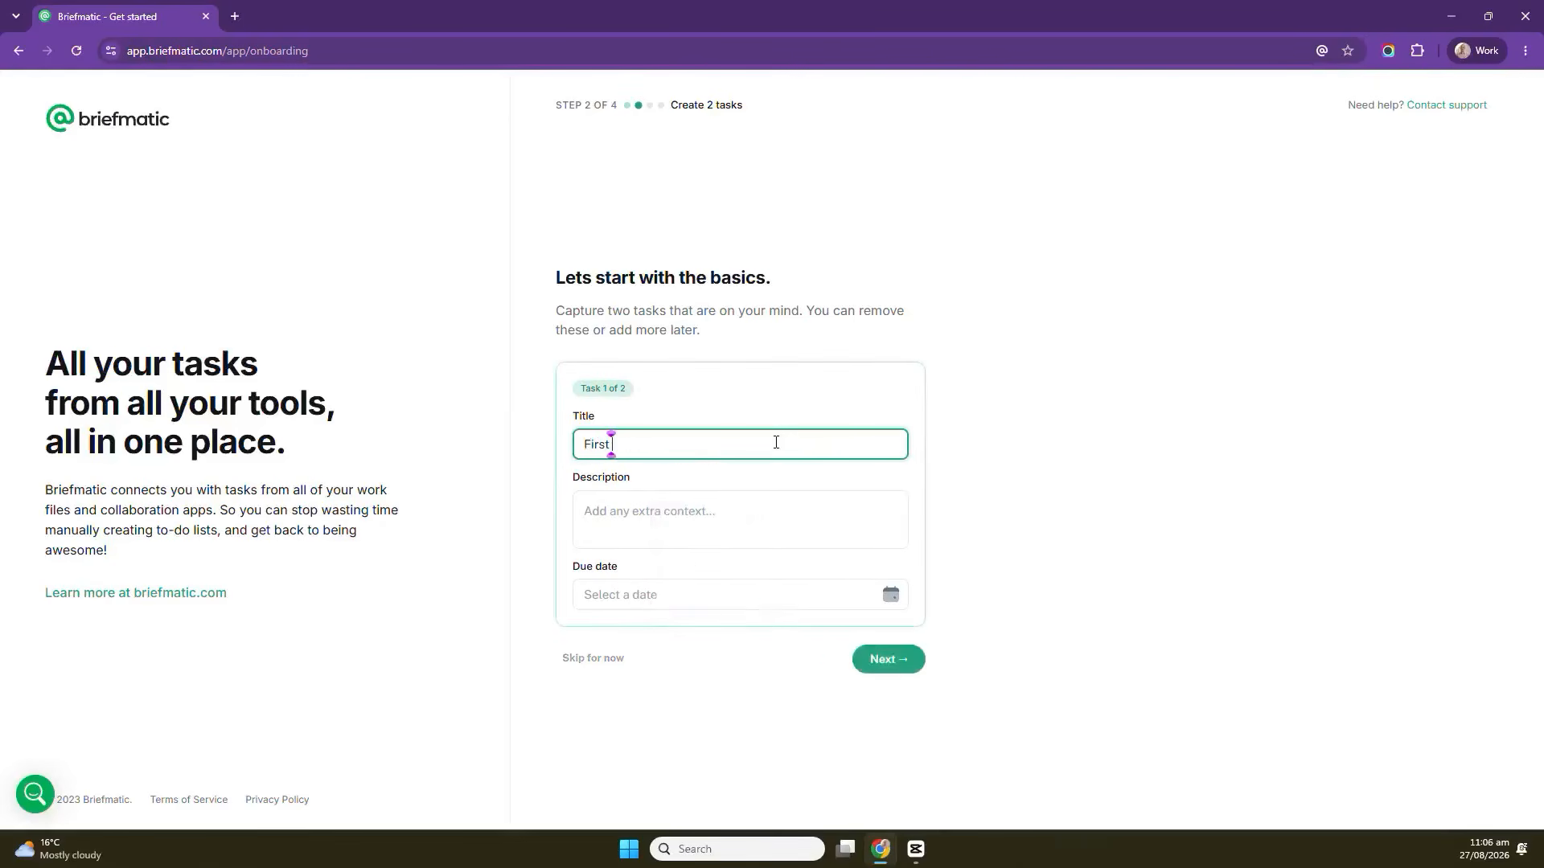
pyautogui.write('task')
pyautogui.click(902, 663)
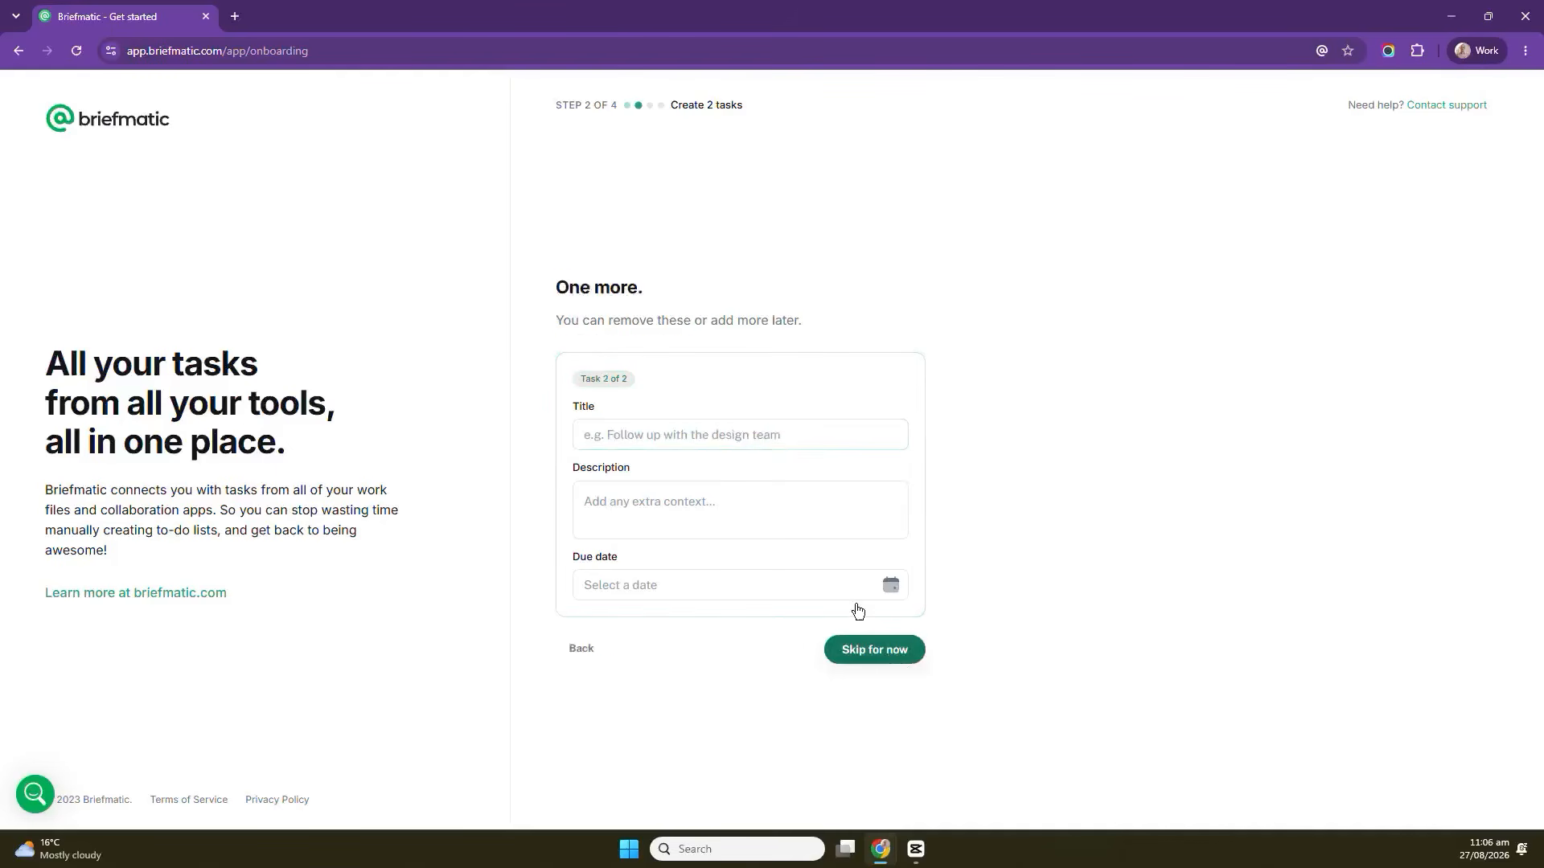
# Add a second task titled Second task for demo and save both tasks.
pyautogui.click(715, 435)
pyautogui.write('Se')
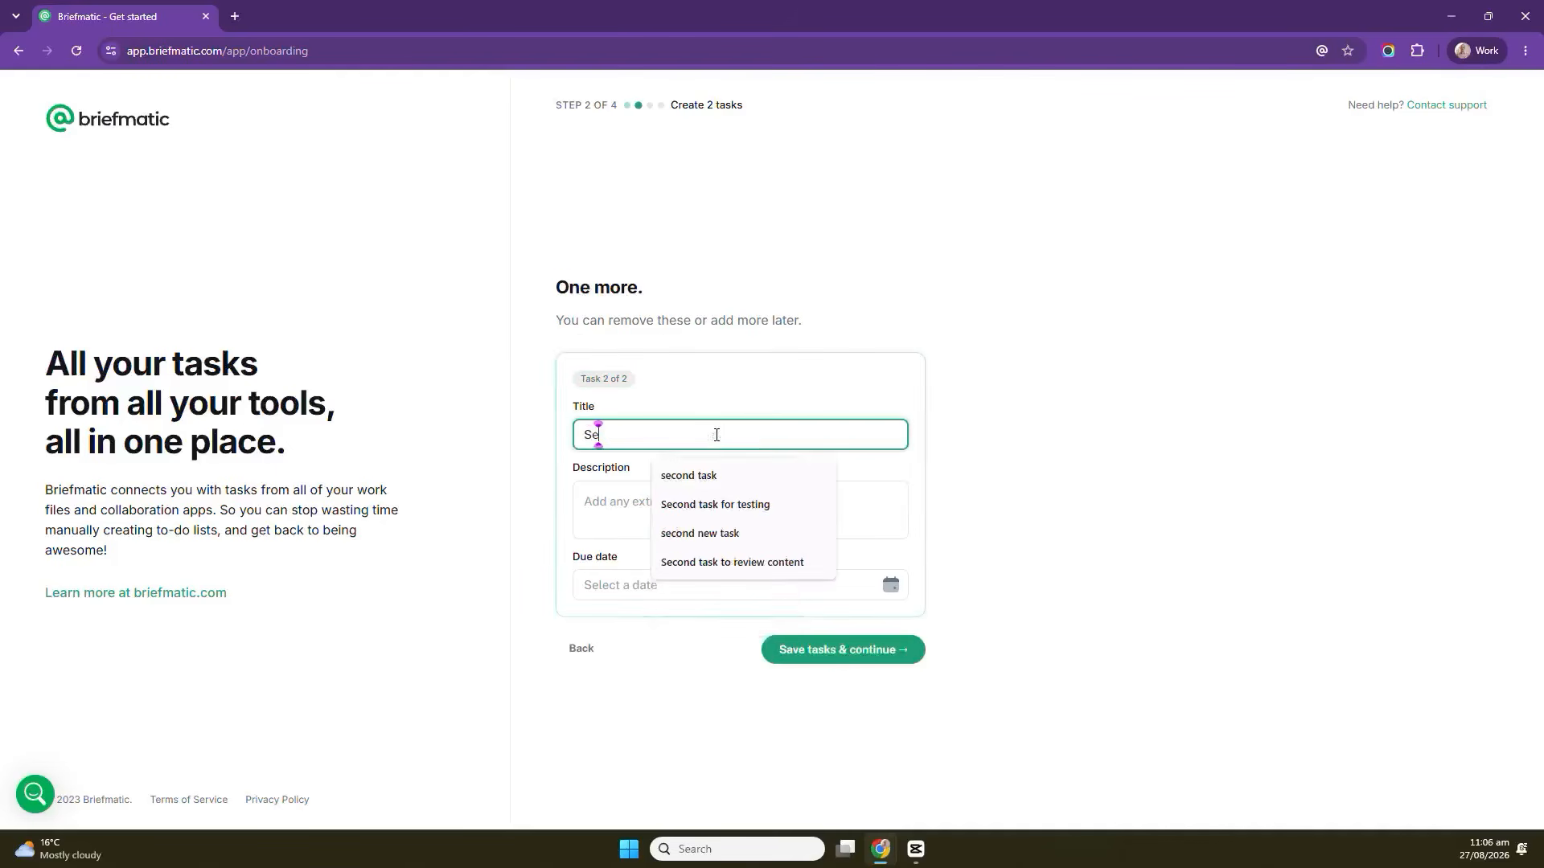
pyautogui.write('cond task for demo')
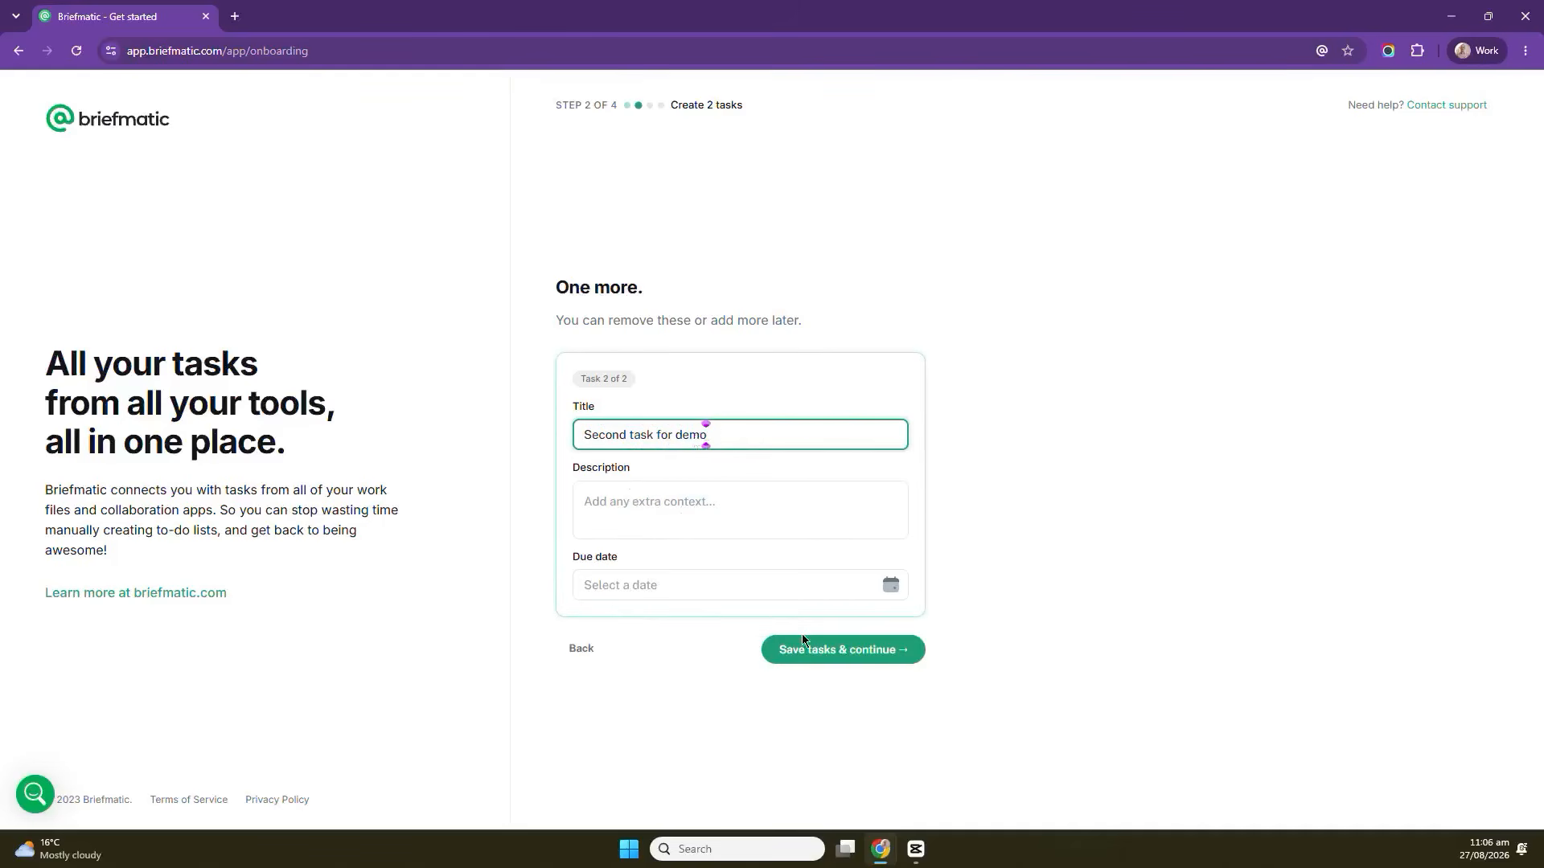
pyautogui.click(868, 655)
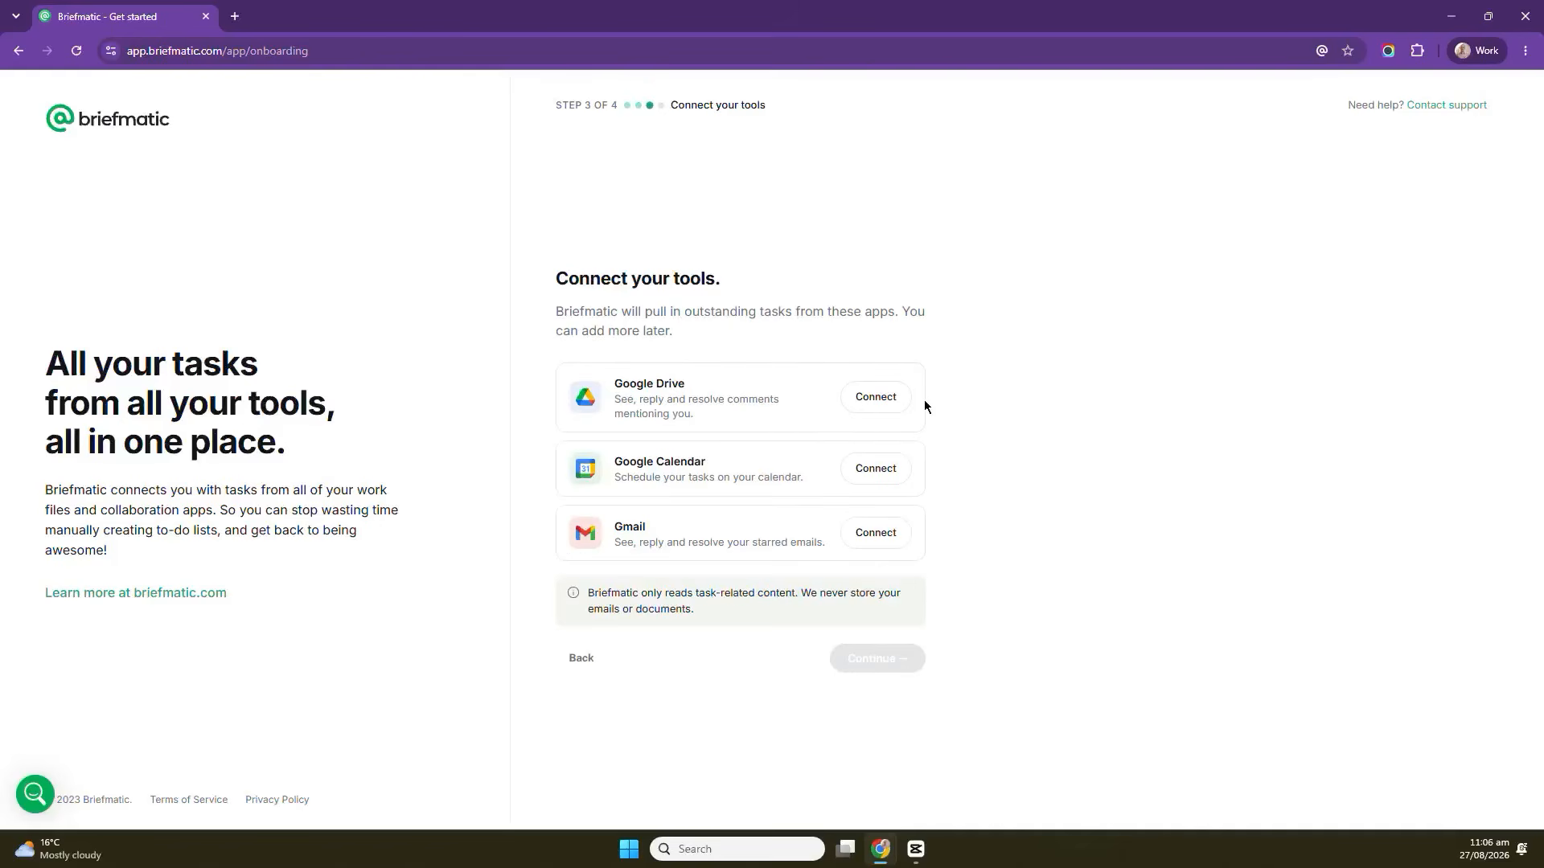
# Connect Google Drive using the test Google account and grant the requested access.
pyautogui.click(870, 398)
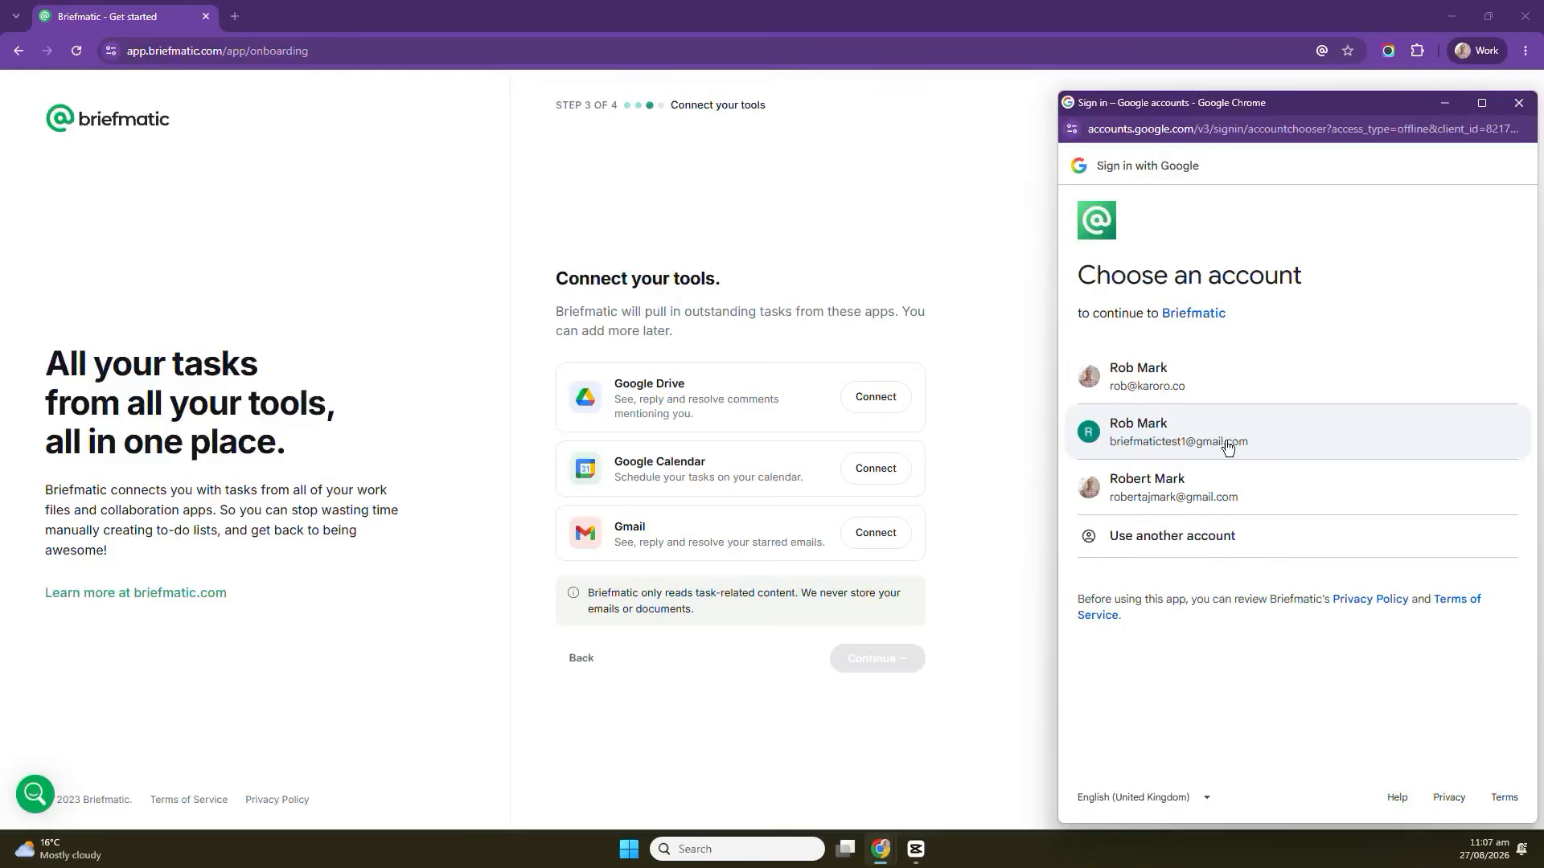
pyautogui.click(1225, 442)
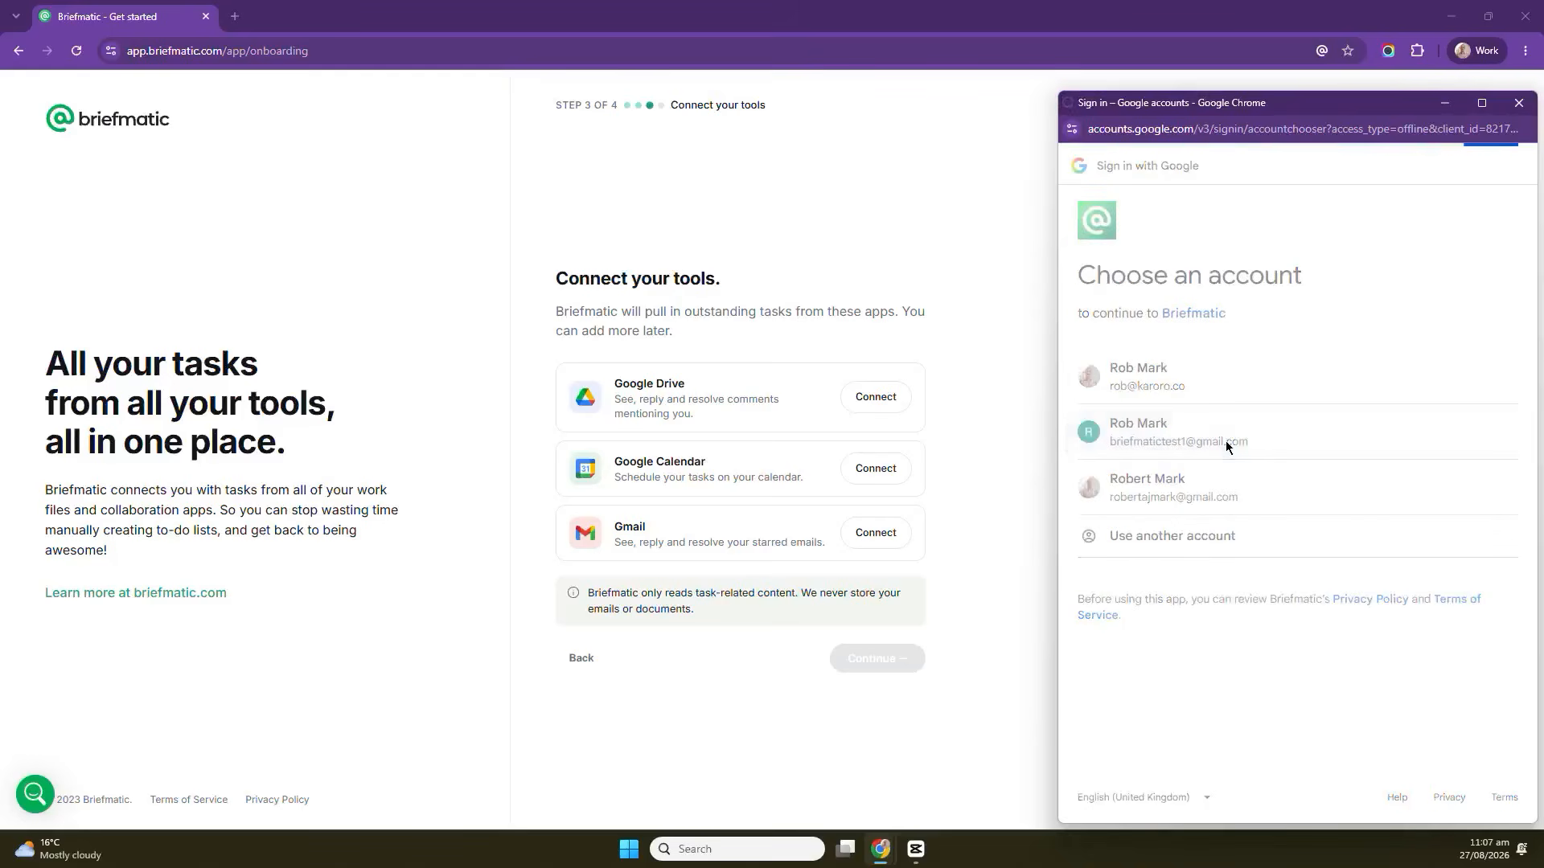
pyautogui.click(1417, 505)
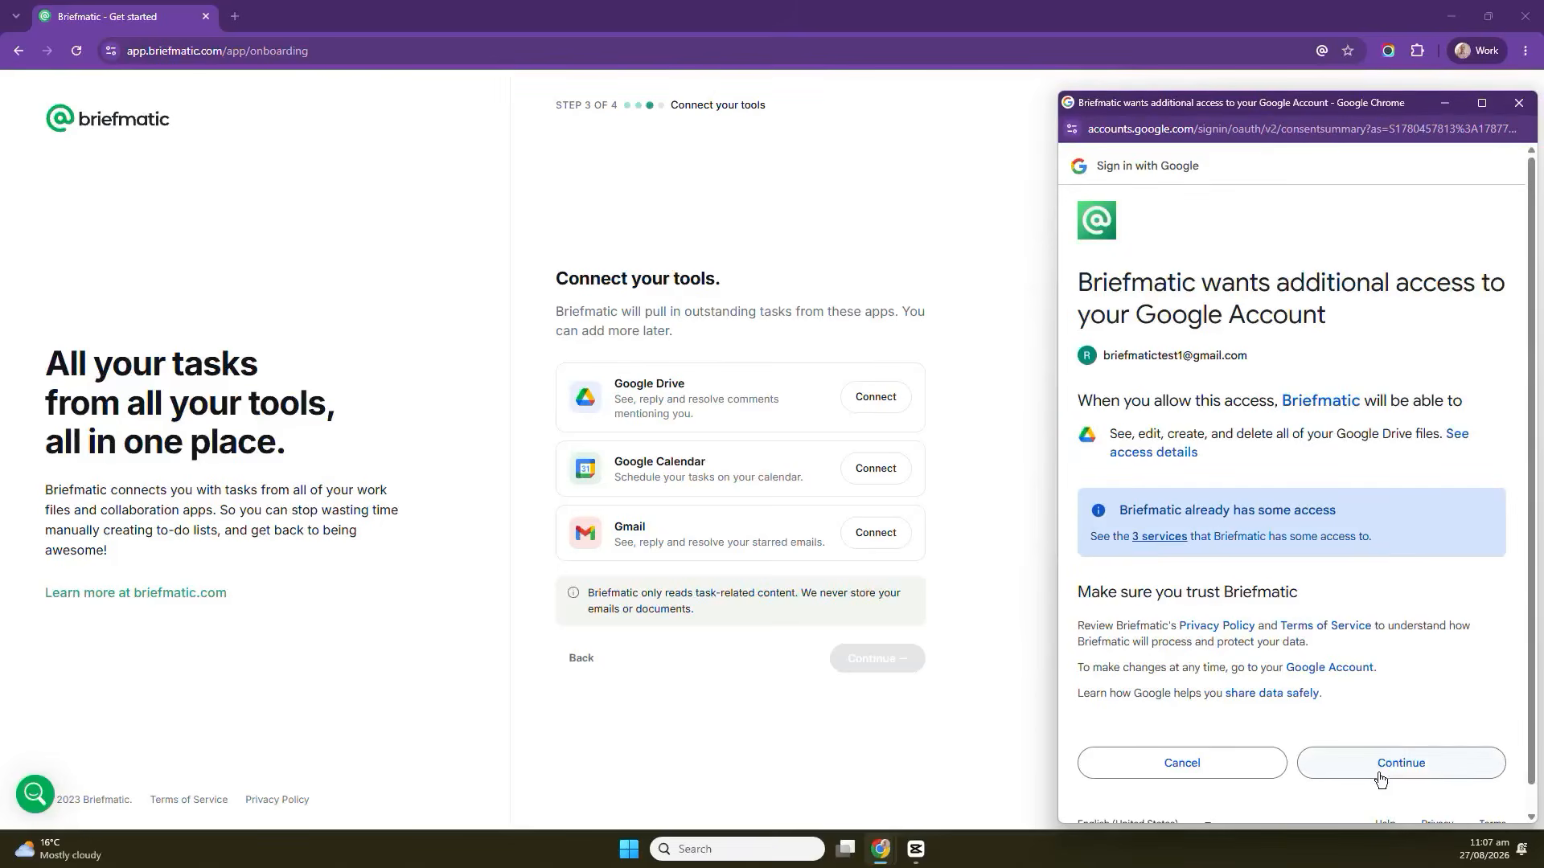
pyautogui.click(1407, 768)
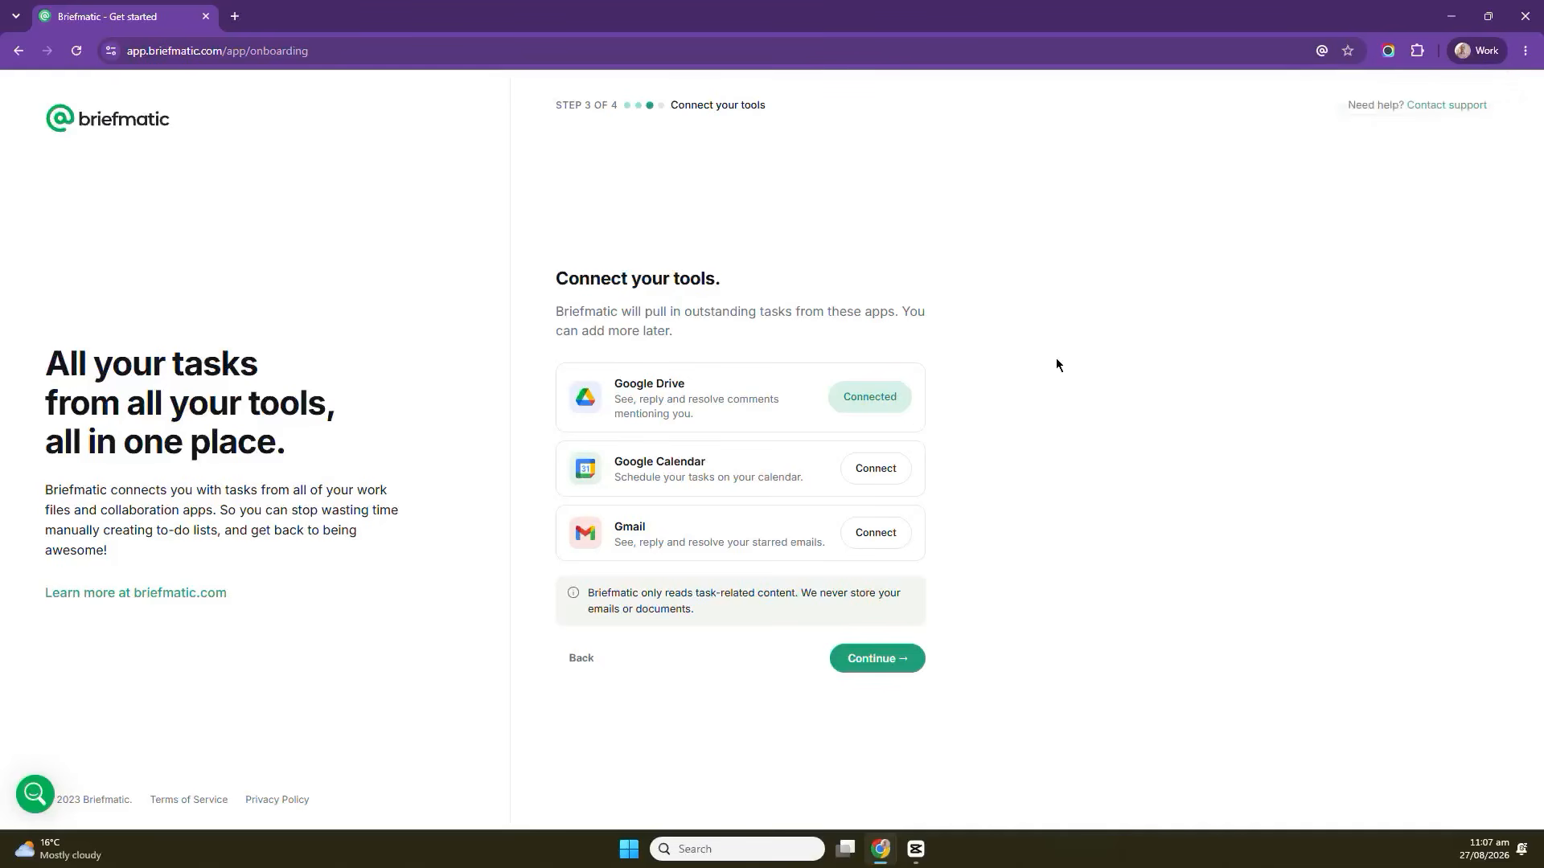
# Connect Google Calendar with the same Google account, grant access, and continue to finish onboarding.
pyautogui.click(888, 480)
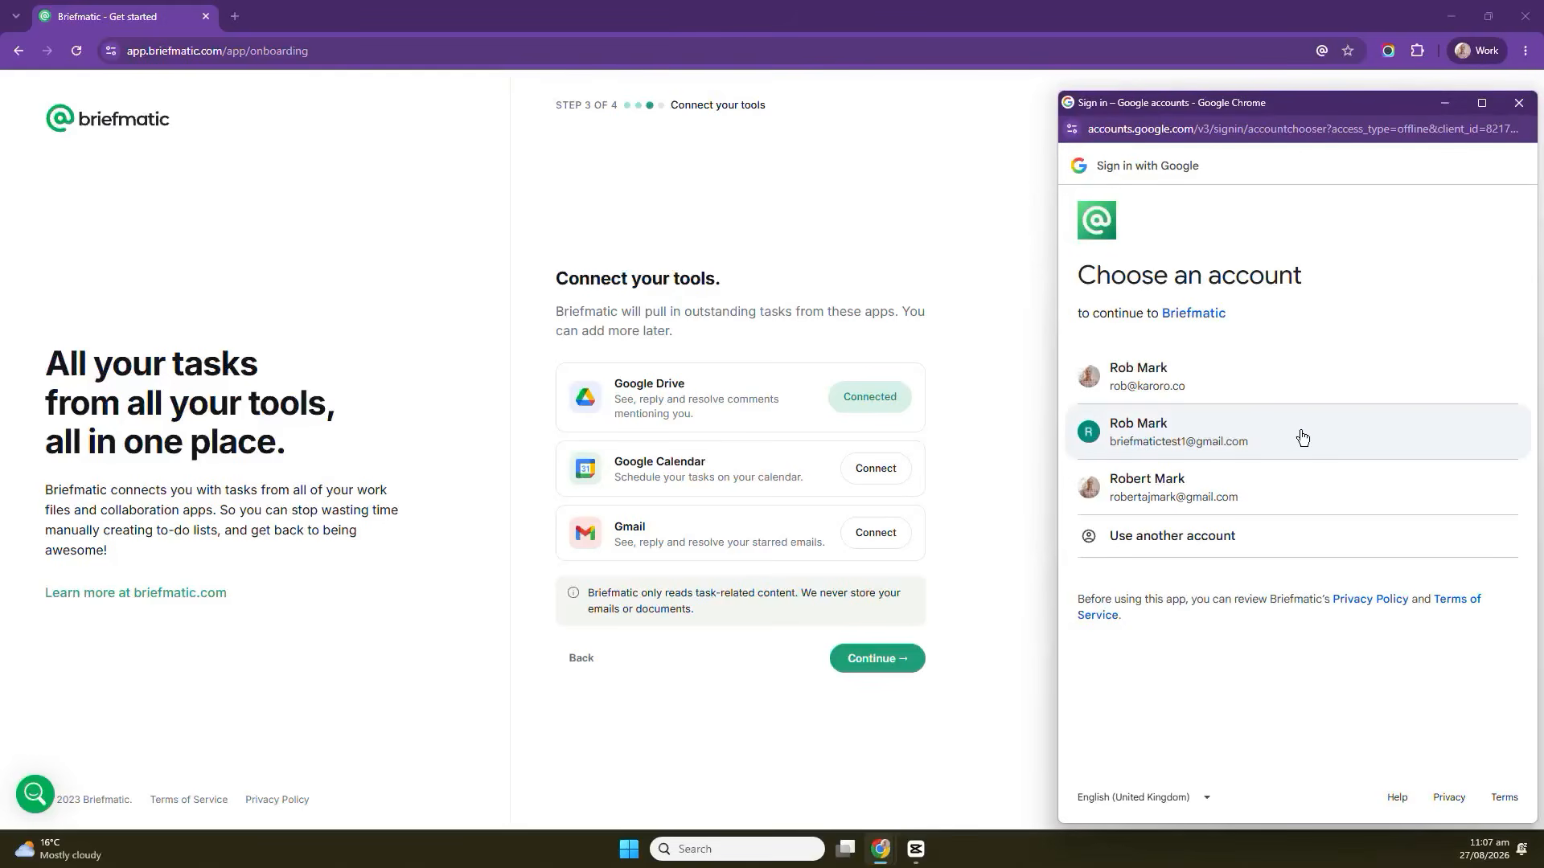
pyautogui.click(1302, 437)
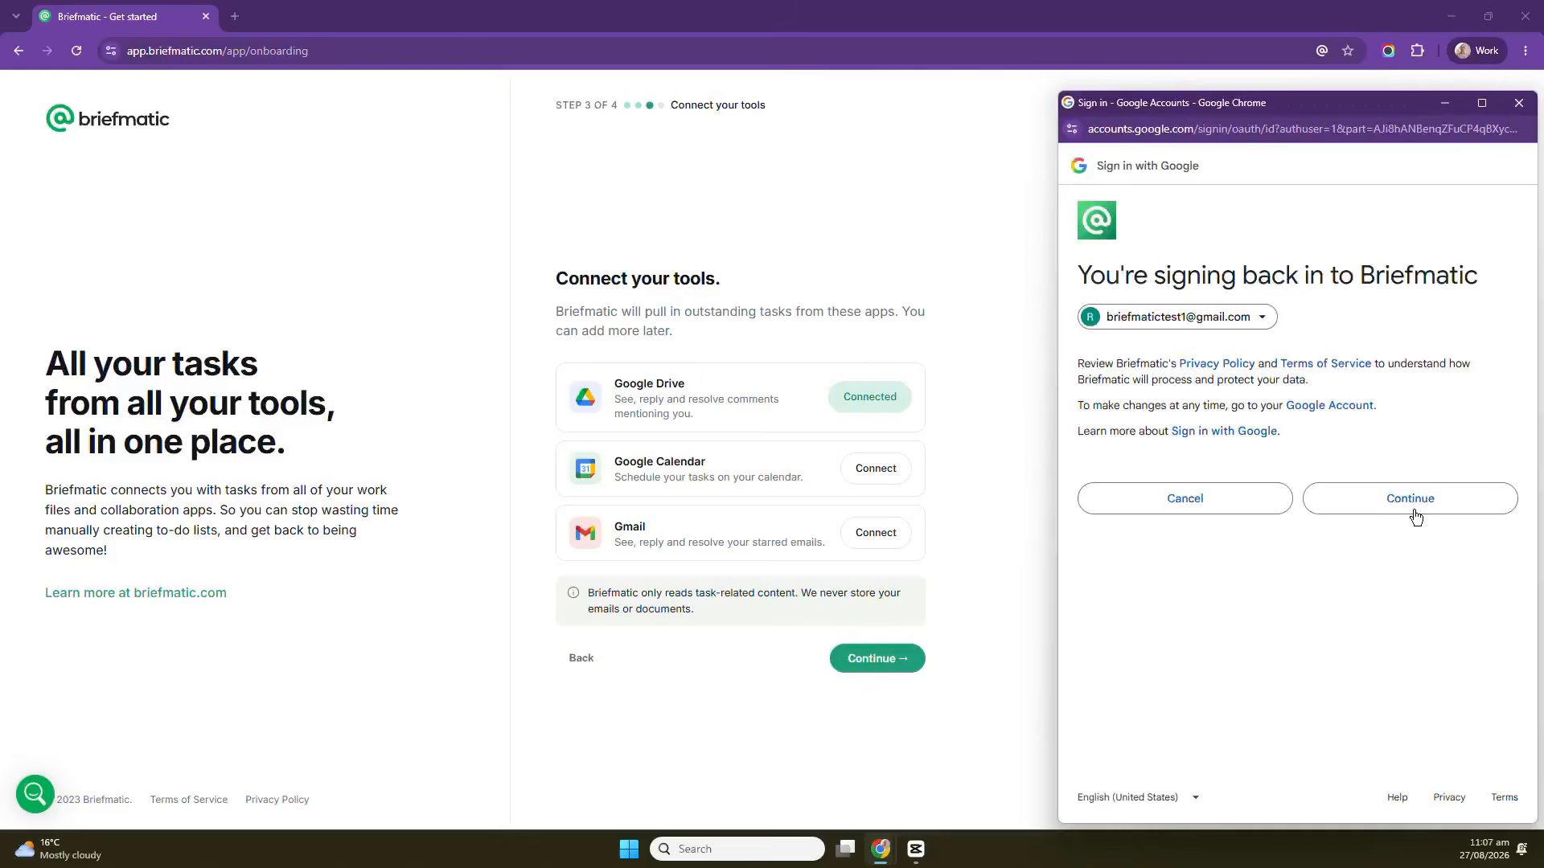
pyautogui.click(1436, 510)
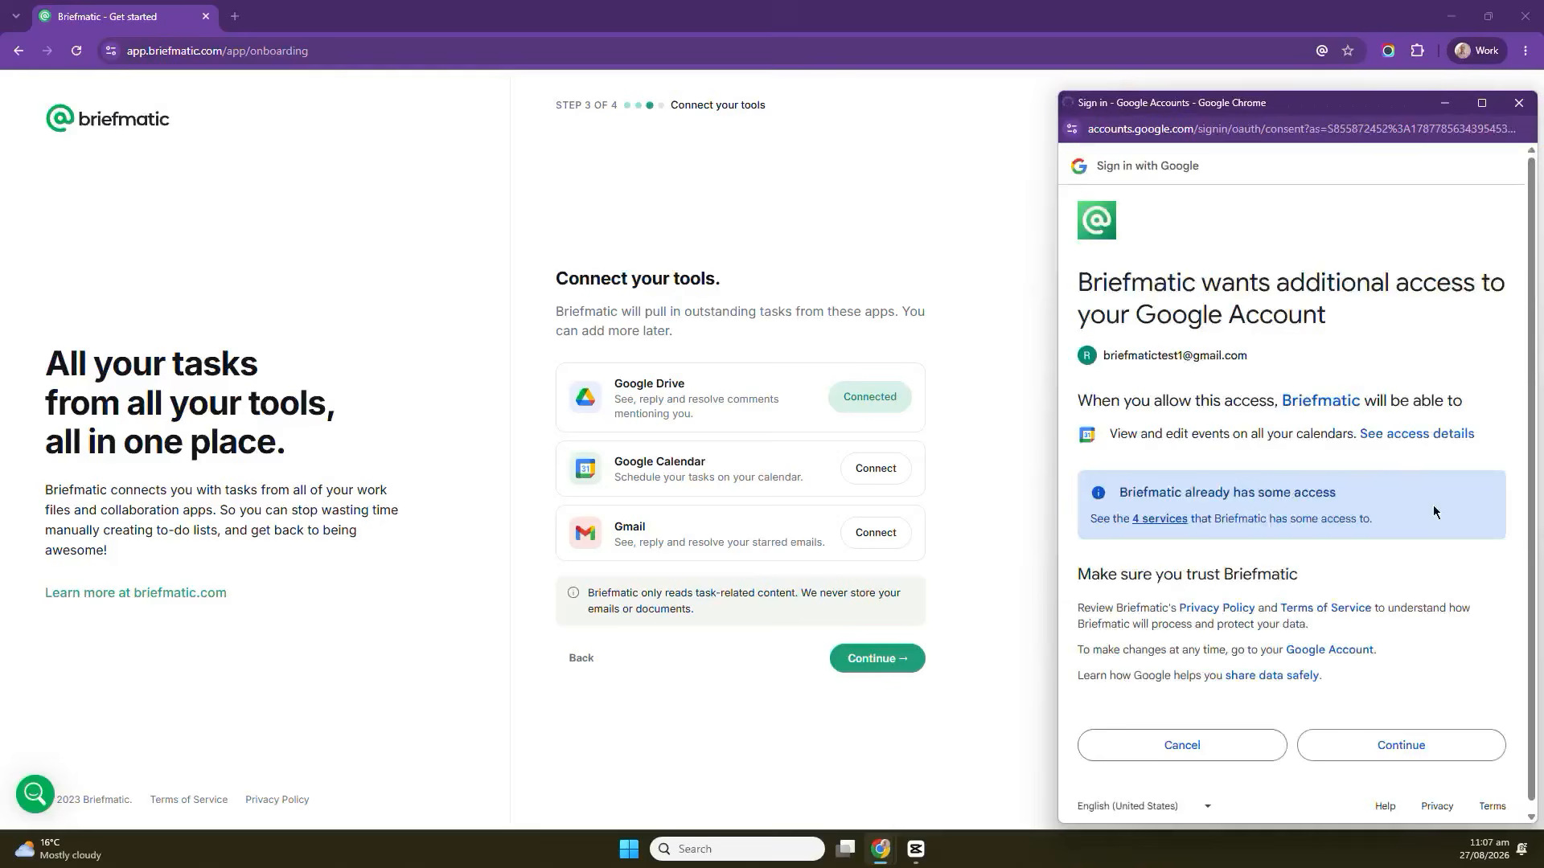
pyautogui.click(1422, 760)
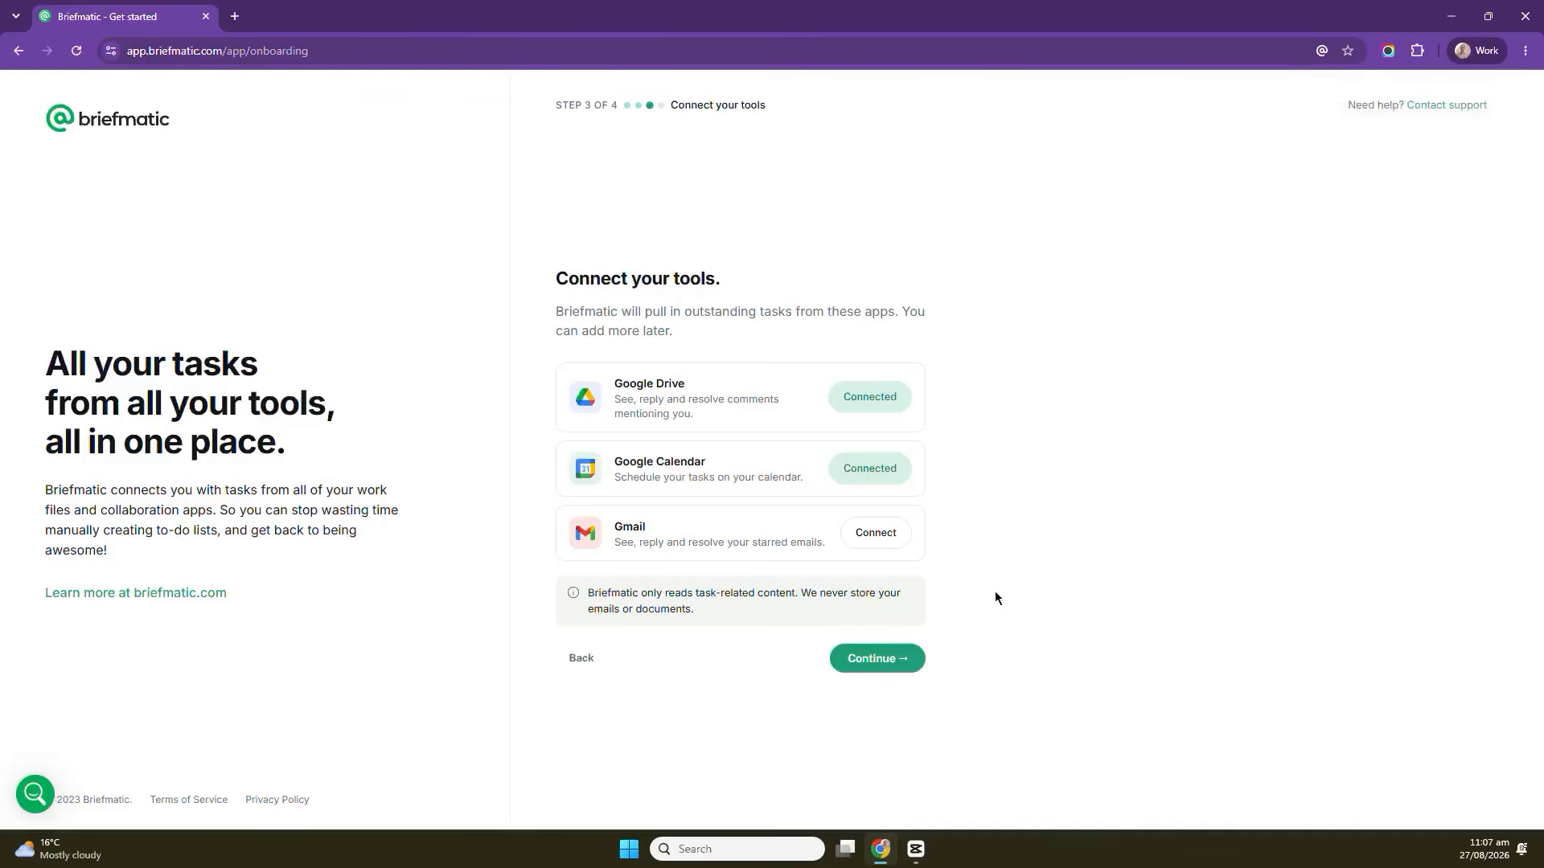
pyautogui.click(884, 661)
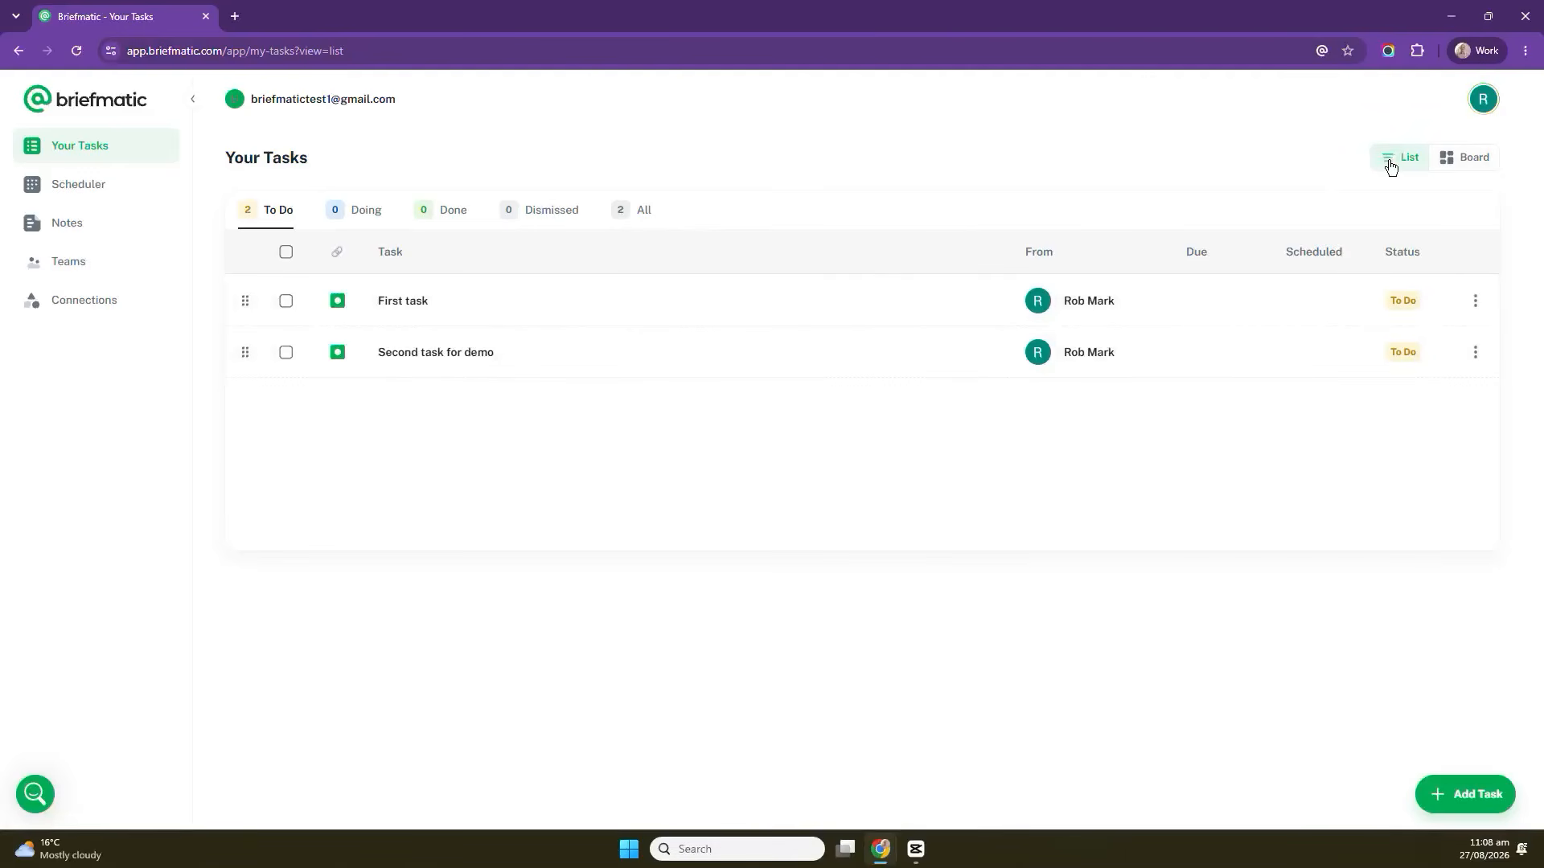
# Switch the task list to board view and back to list view, then open the Scheduler and Notes pages.
pyautogui.click(1473, 170)
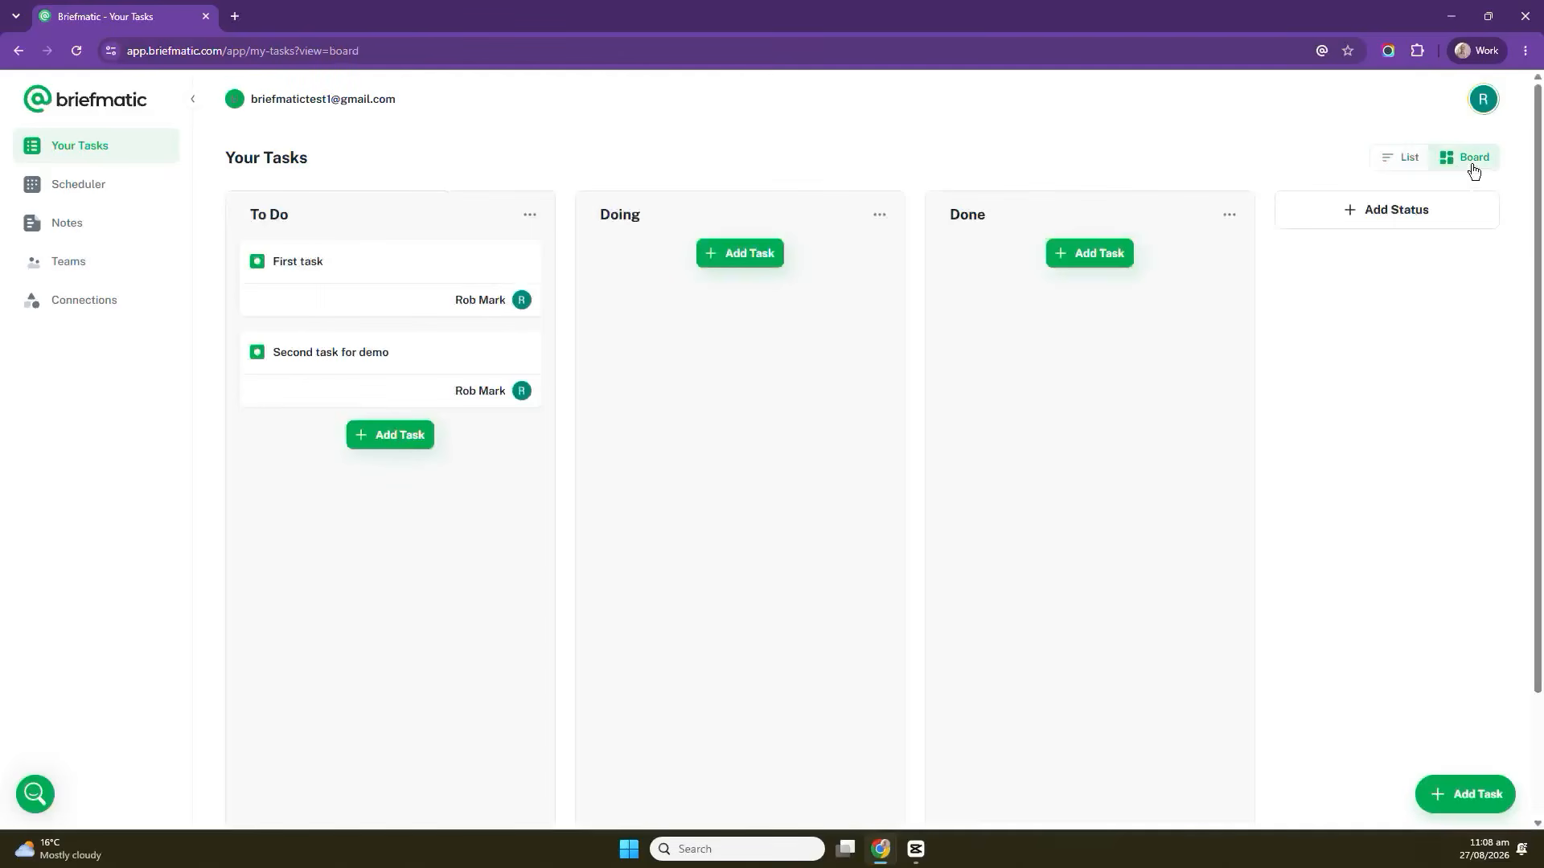
pyautogui.click(1400, 161)
pyautogui.click(106, 187)
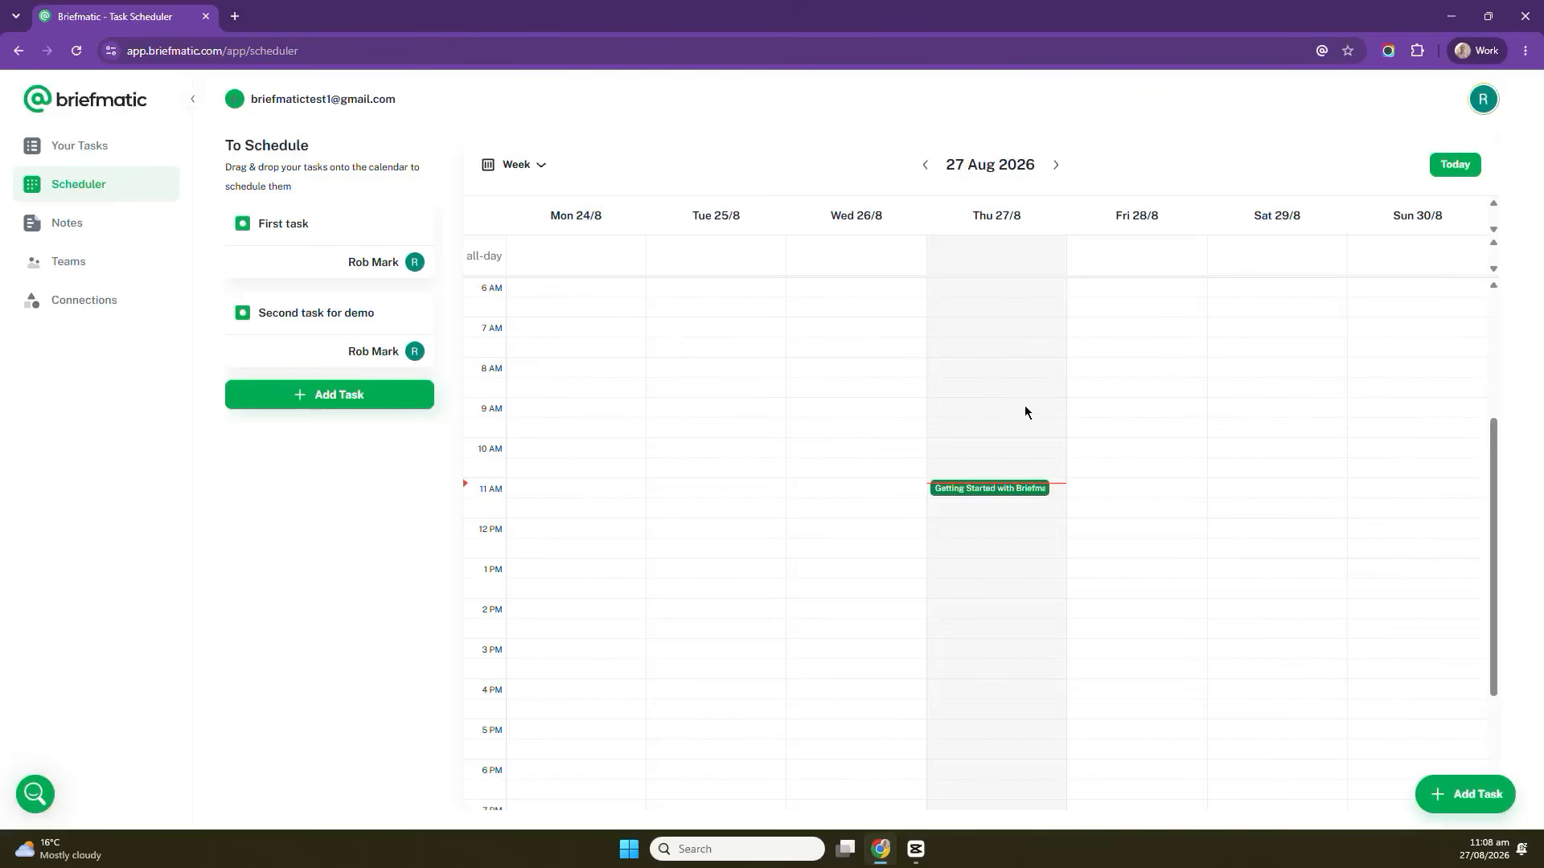
pyautogui.click(98, 232)
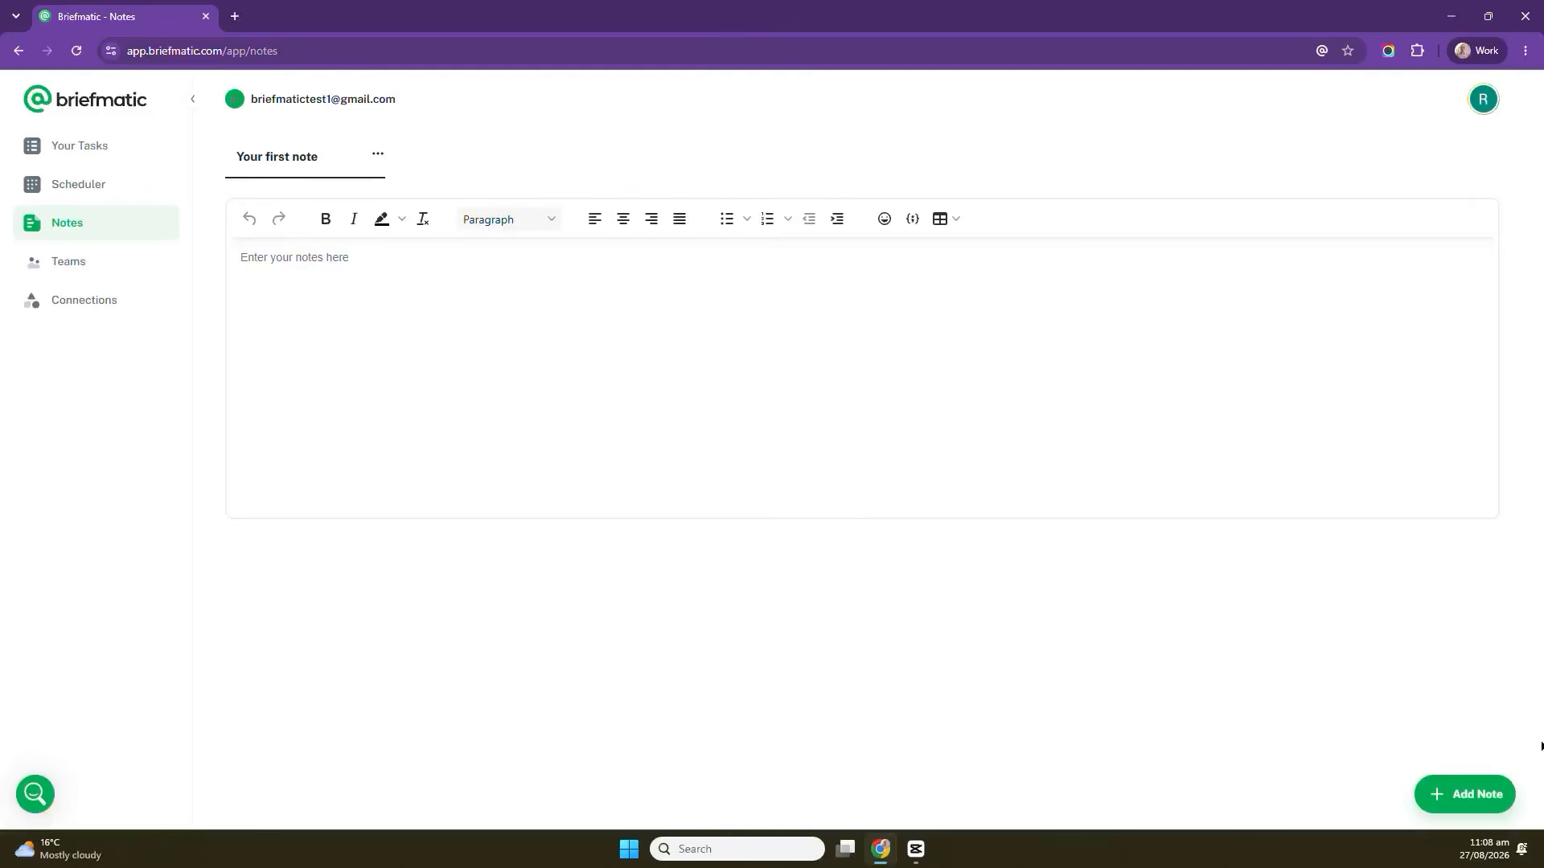
# Add a second note, then return to the first note and place the cursor in its editor.
pyautogui.click(1466, 799)
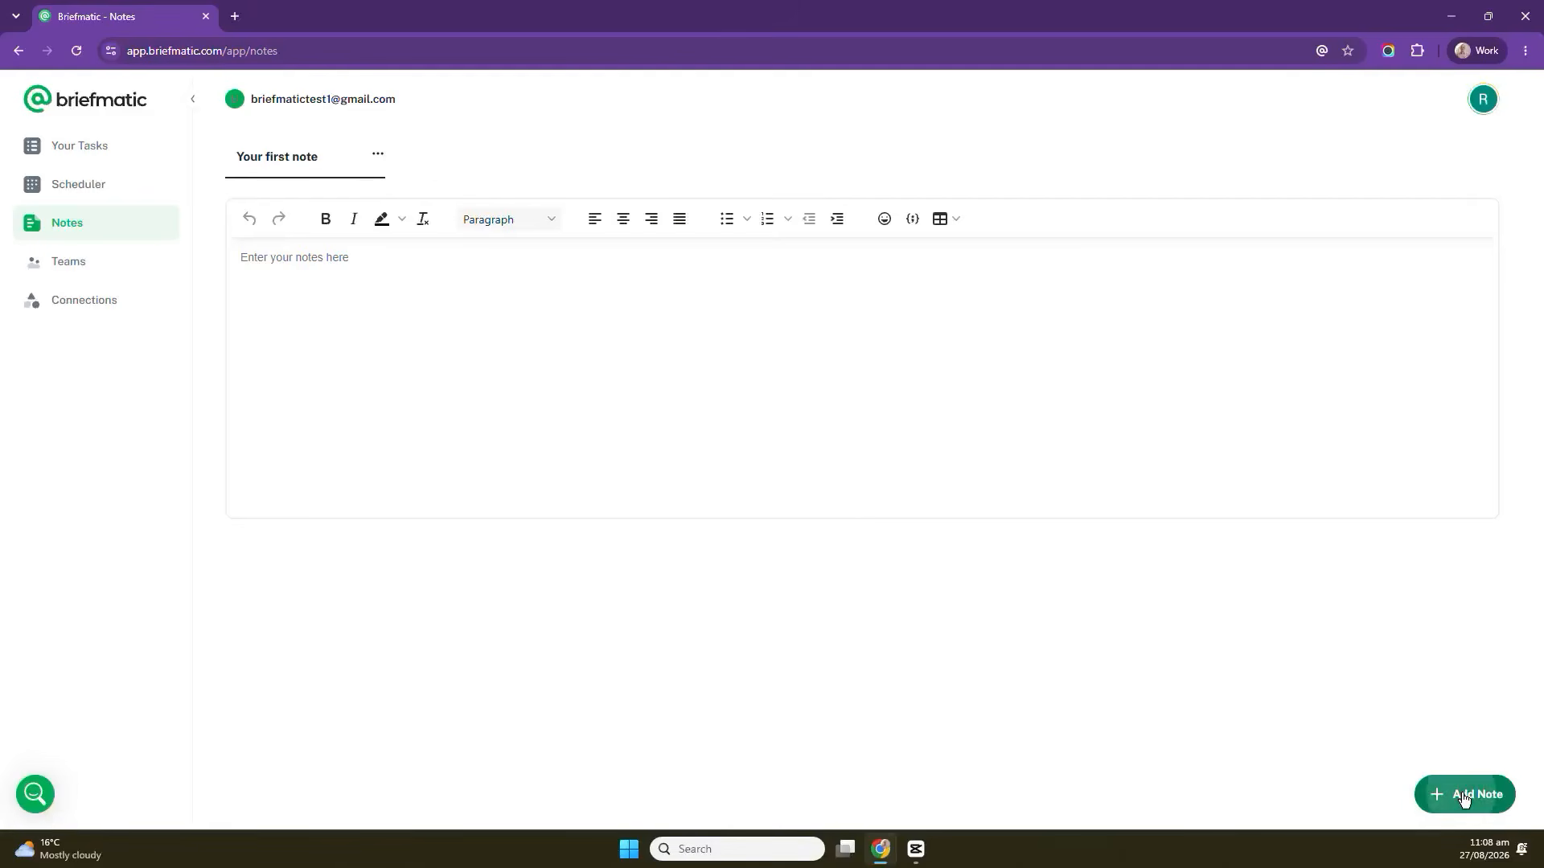
pyautogui.click(278, 156)
pyautogui.click(472, 337)
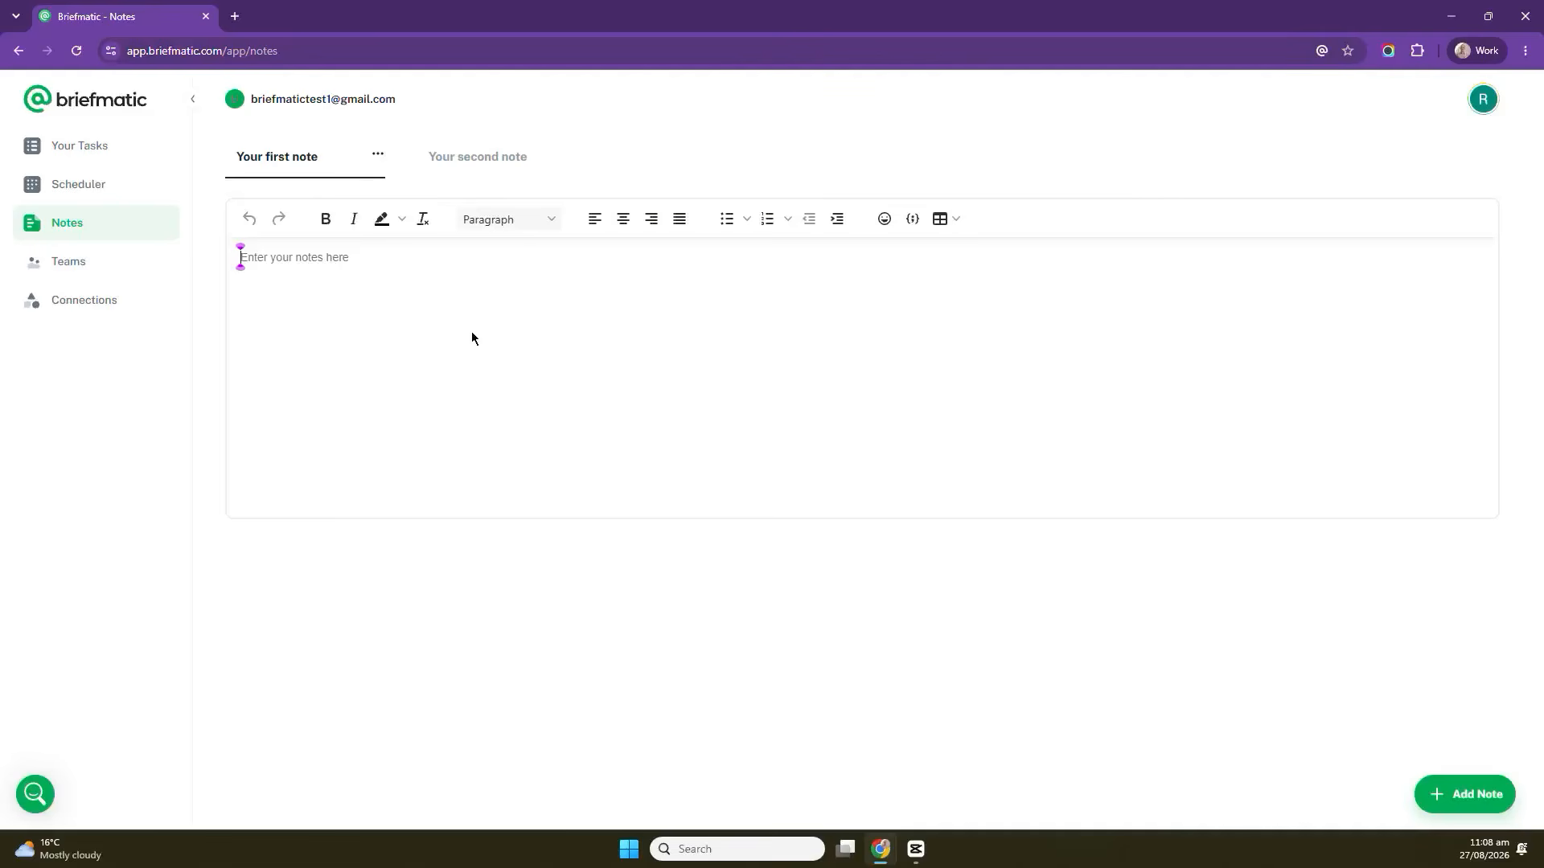
# Open the Teams and Connections pages, look through the available connections, and return to Your Tasks.
pyautogui.click(73, 274)
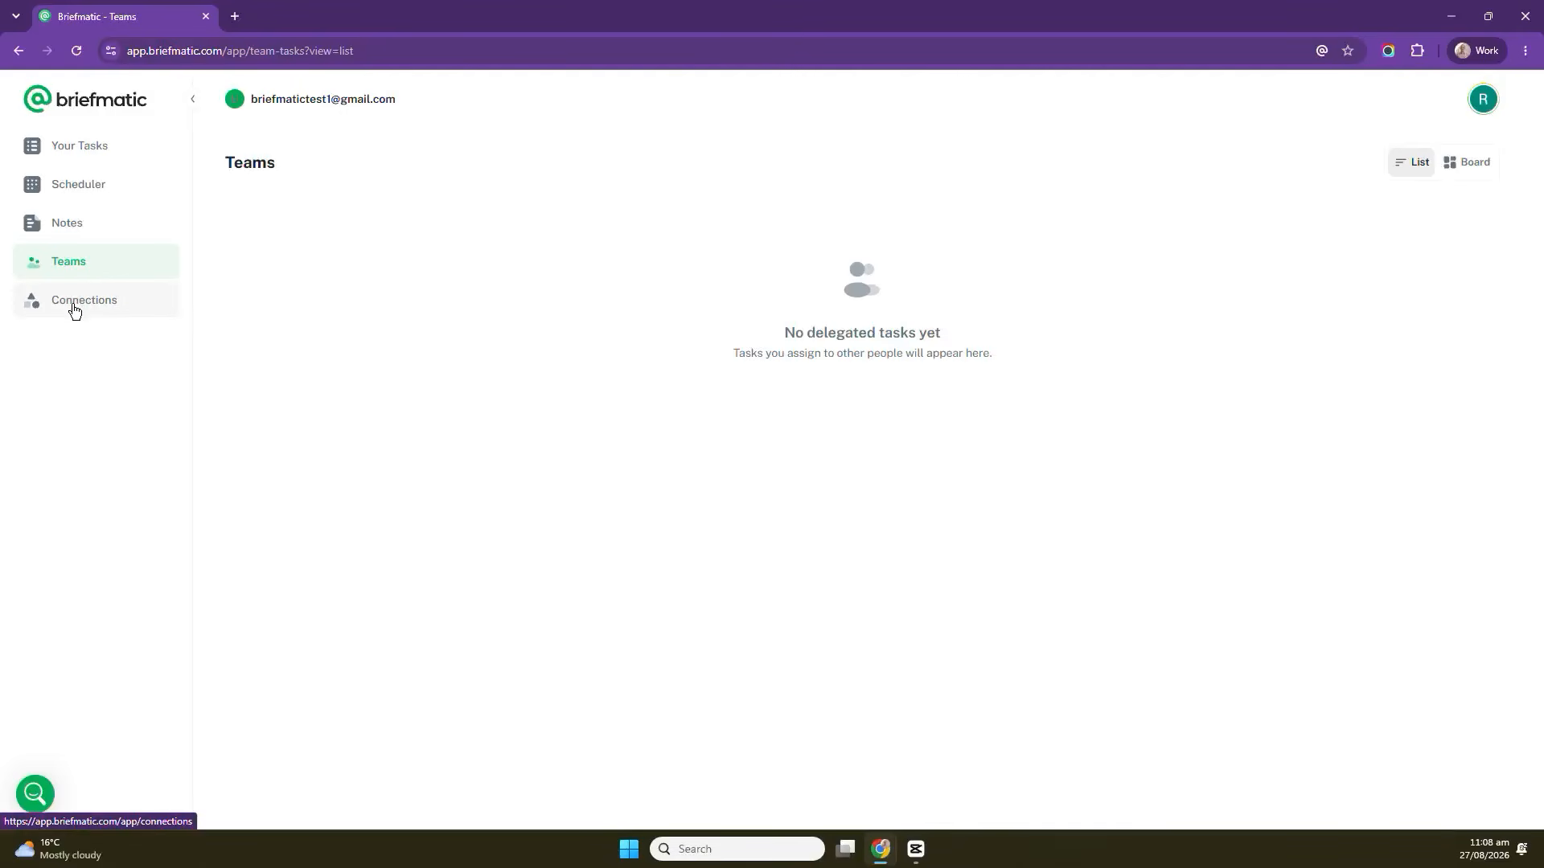
pyautogui.click(74, 310)
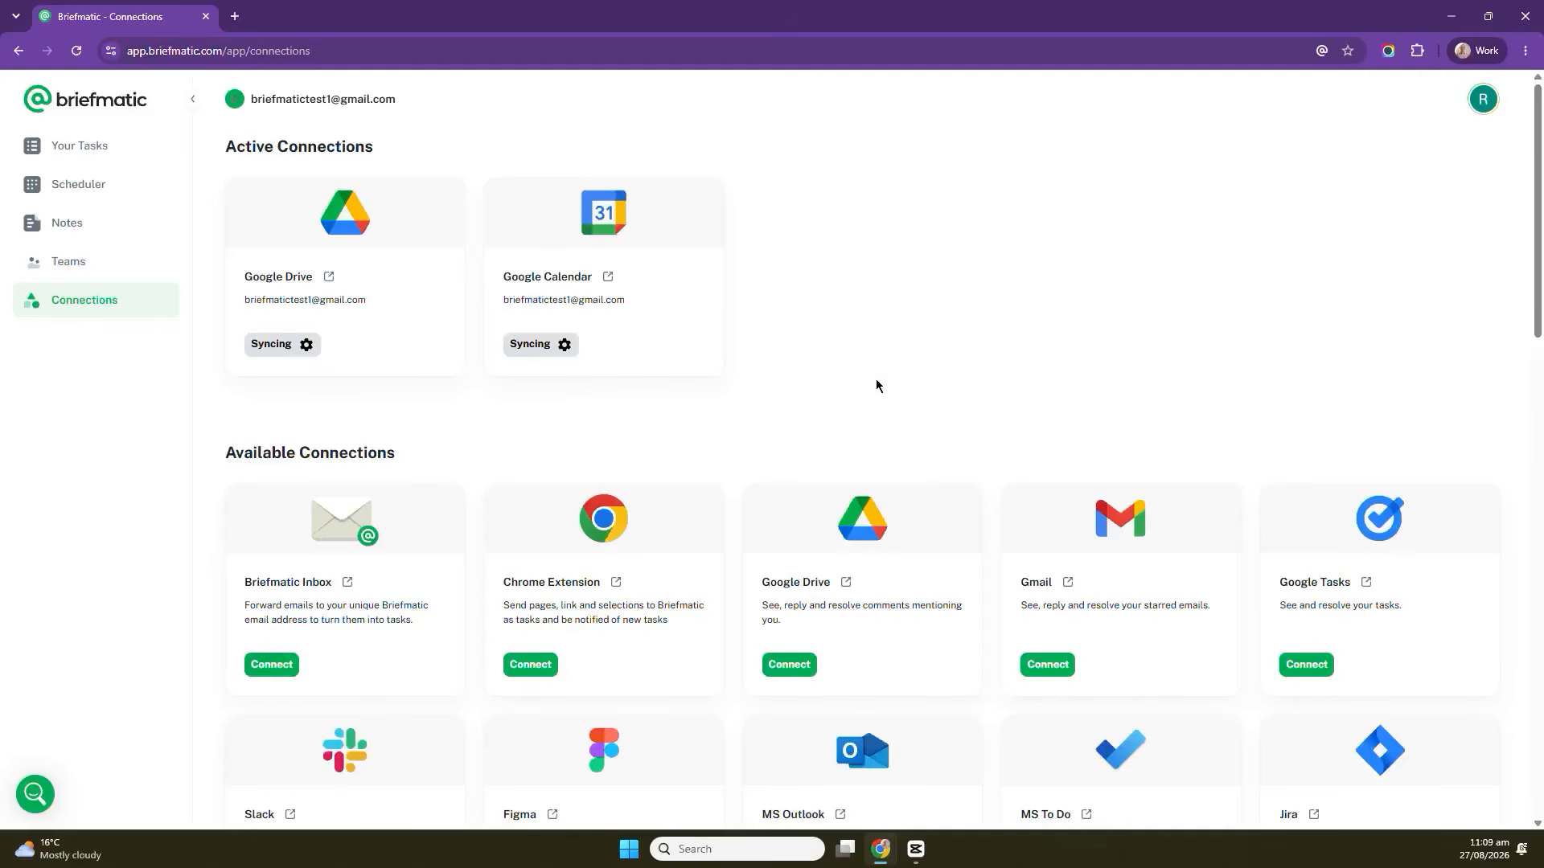
pyautogui.scroll(-1, 844, 426)
pyautogui.scroll(-1, 844, 426)
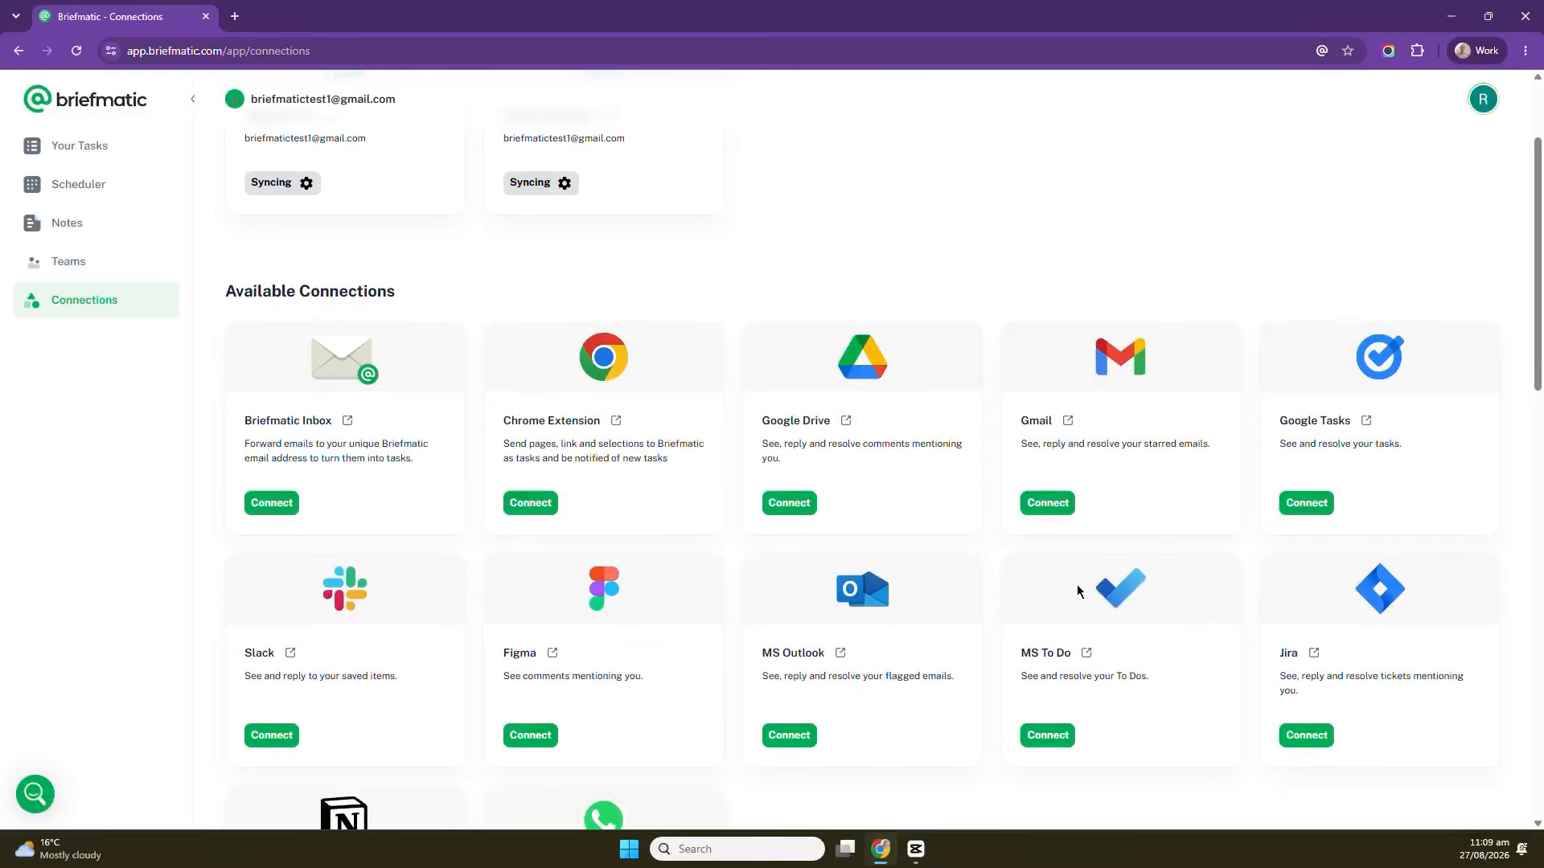
pyautogui.scroll(-2, 1077, 591)
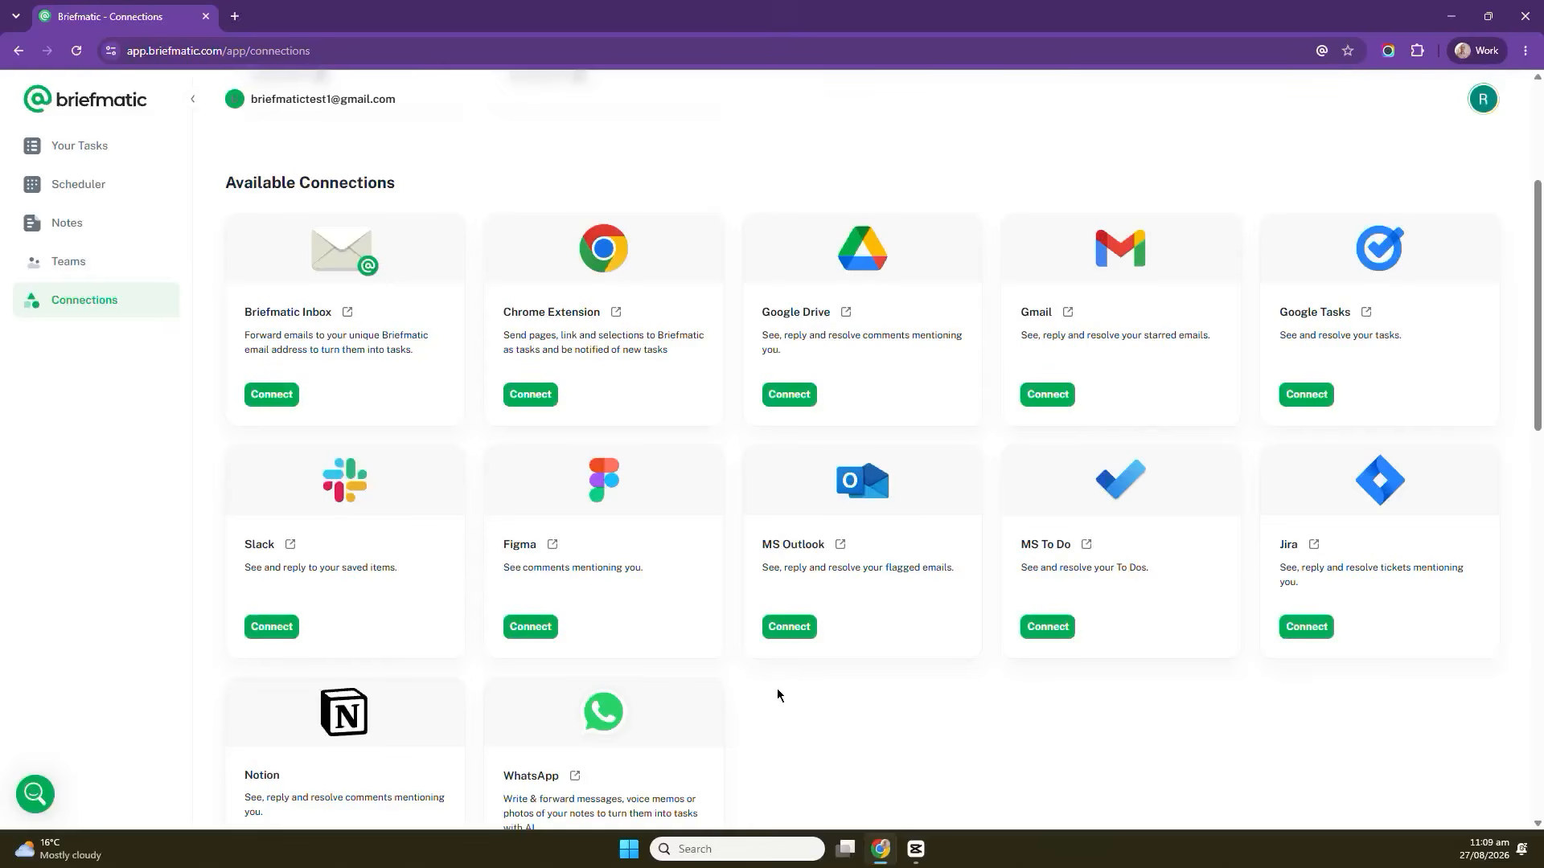
pyautogui.scroll(-1, 818, 697)
pyautogui.scroll(1, 818, 694)
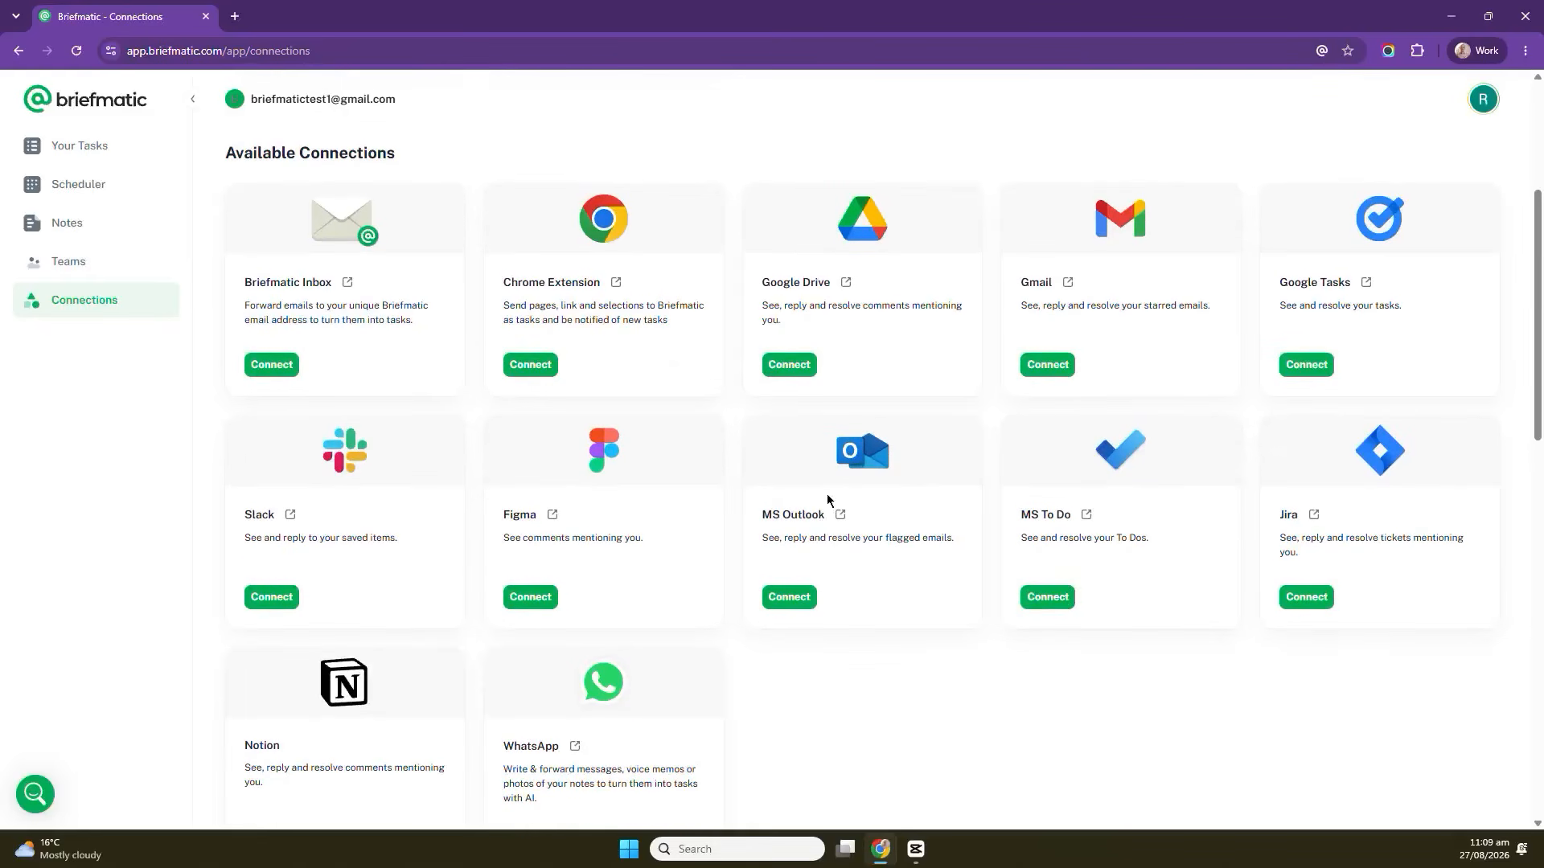
pyautogui.scroll(4, 599, 378)
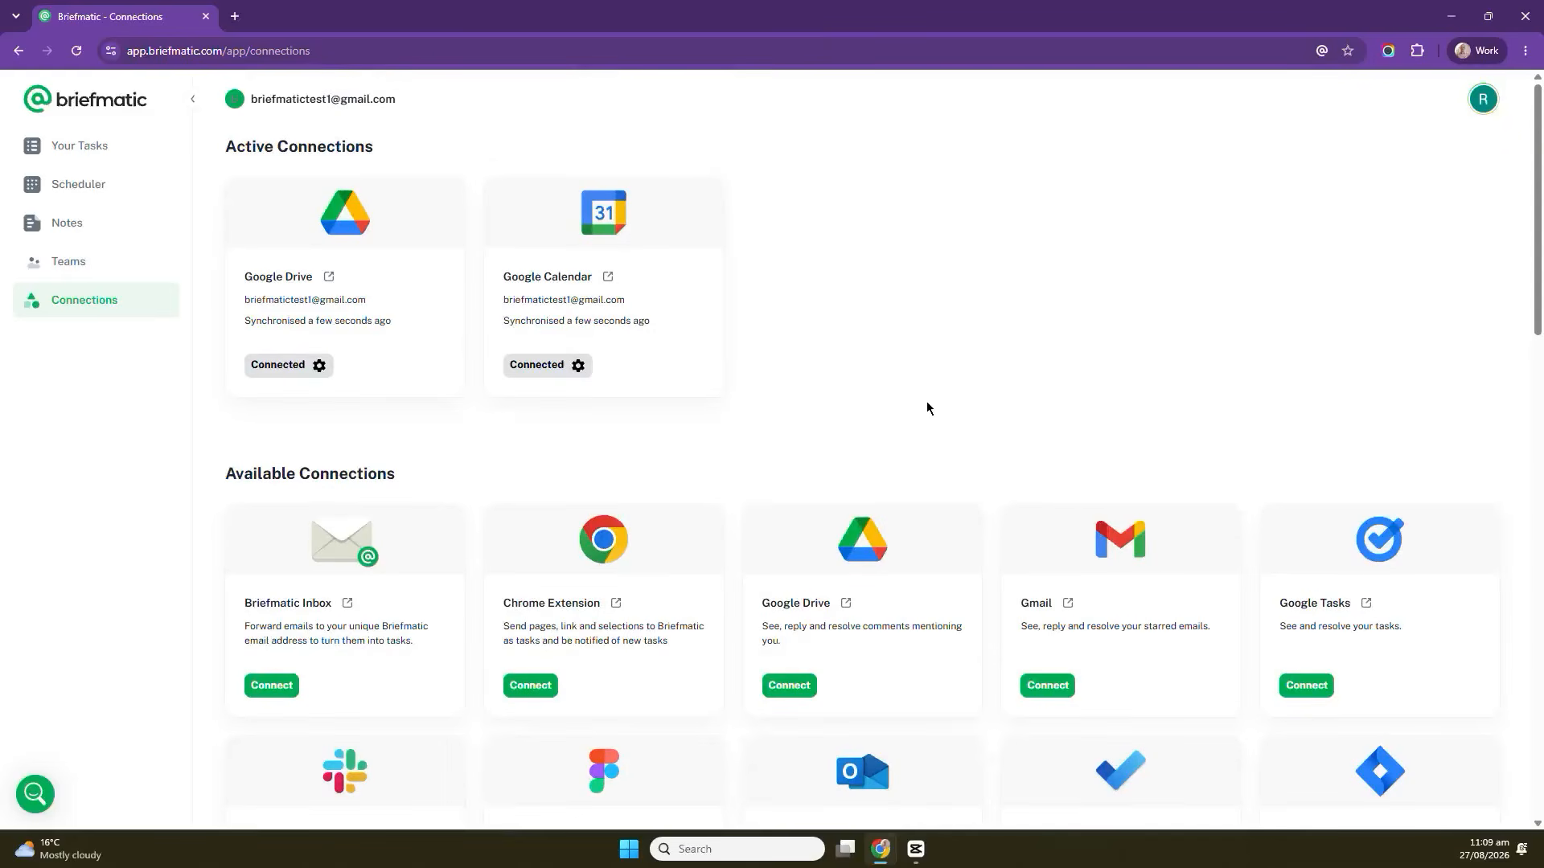
pyautogui.click(82, 146)
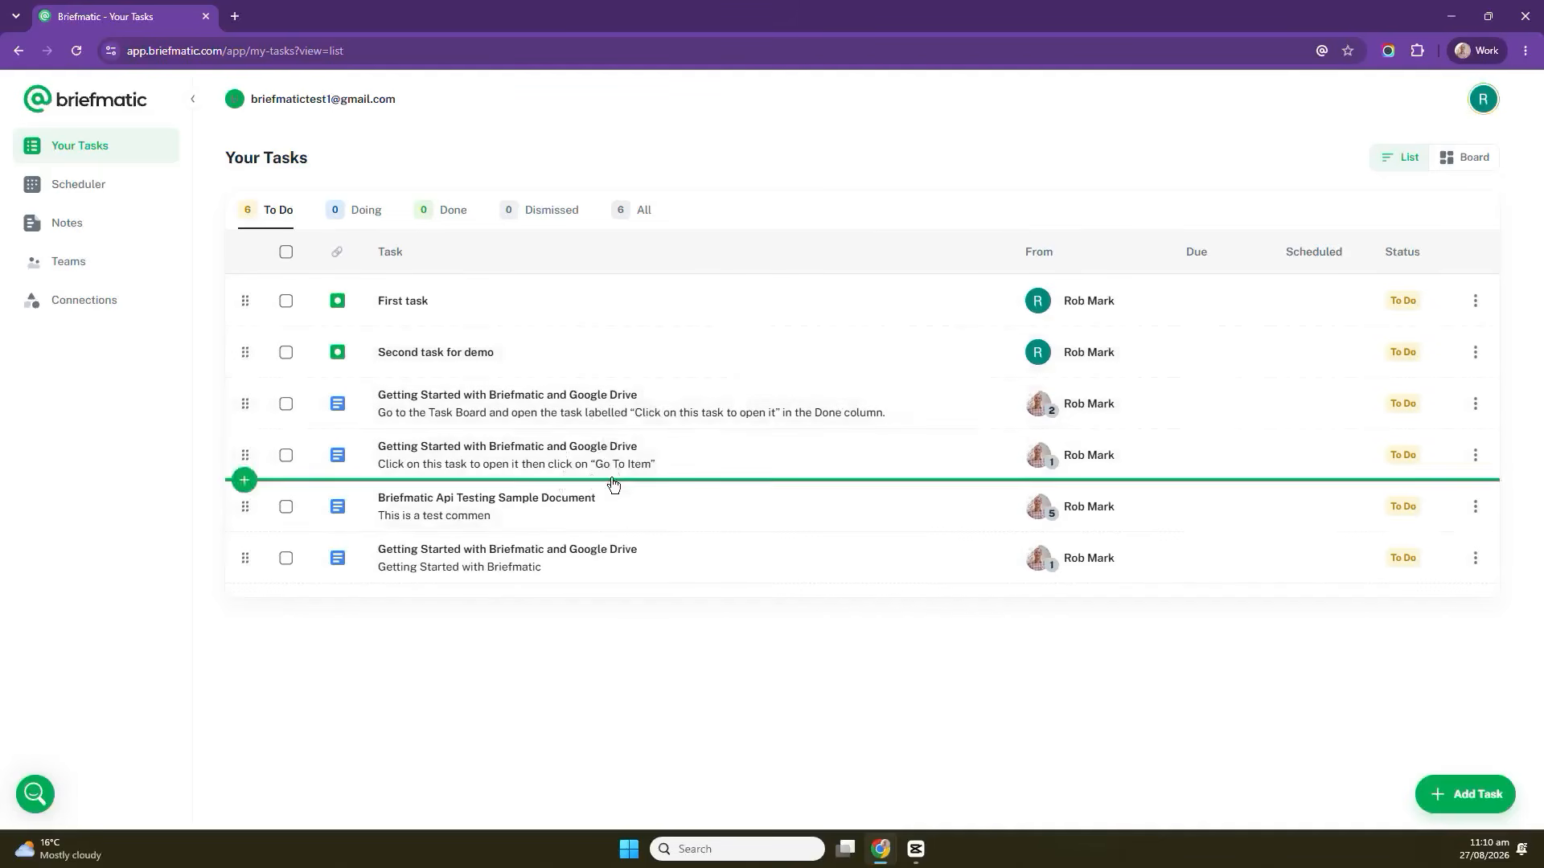
pyautogui.moveTo(479, 351)
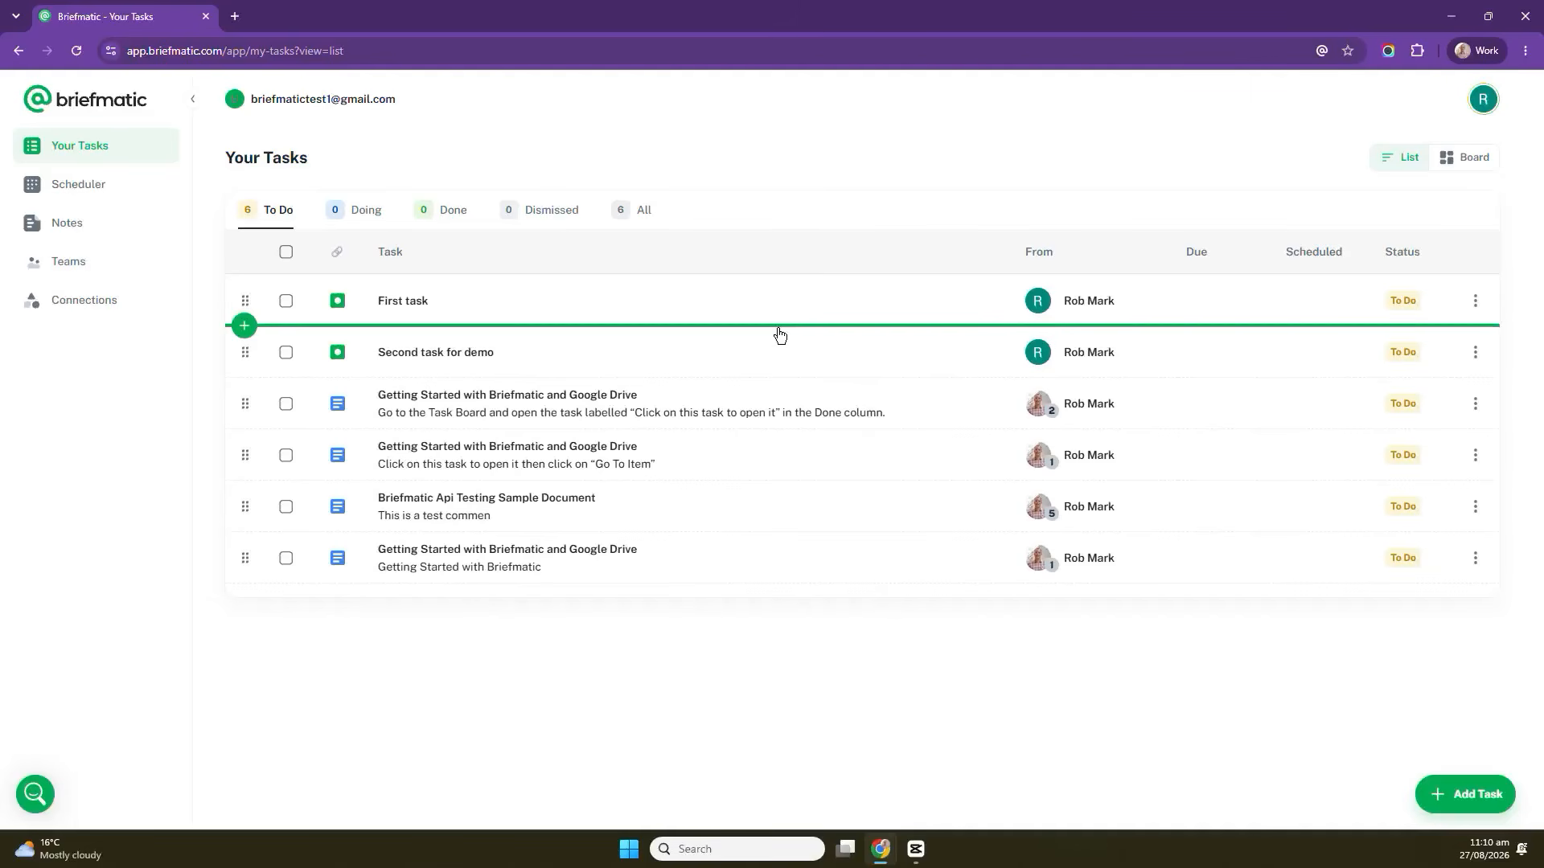
# Create a new workspace named Client Project from the workspace switcher.
pyautogui.click(383, 101)
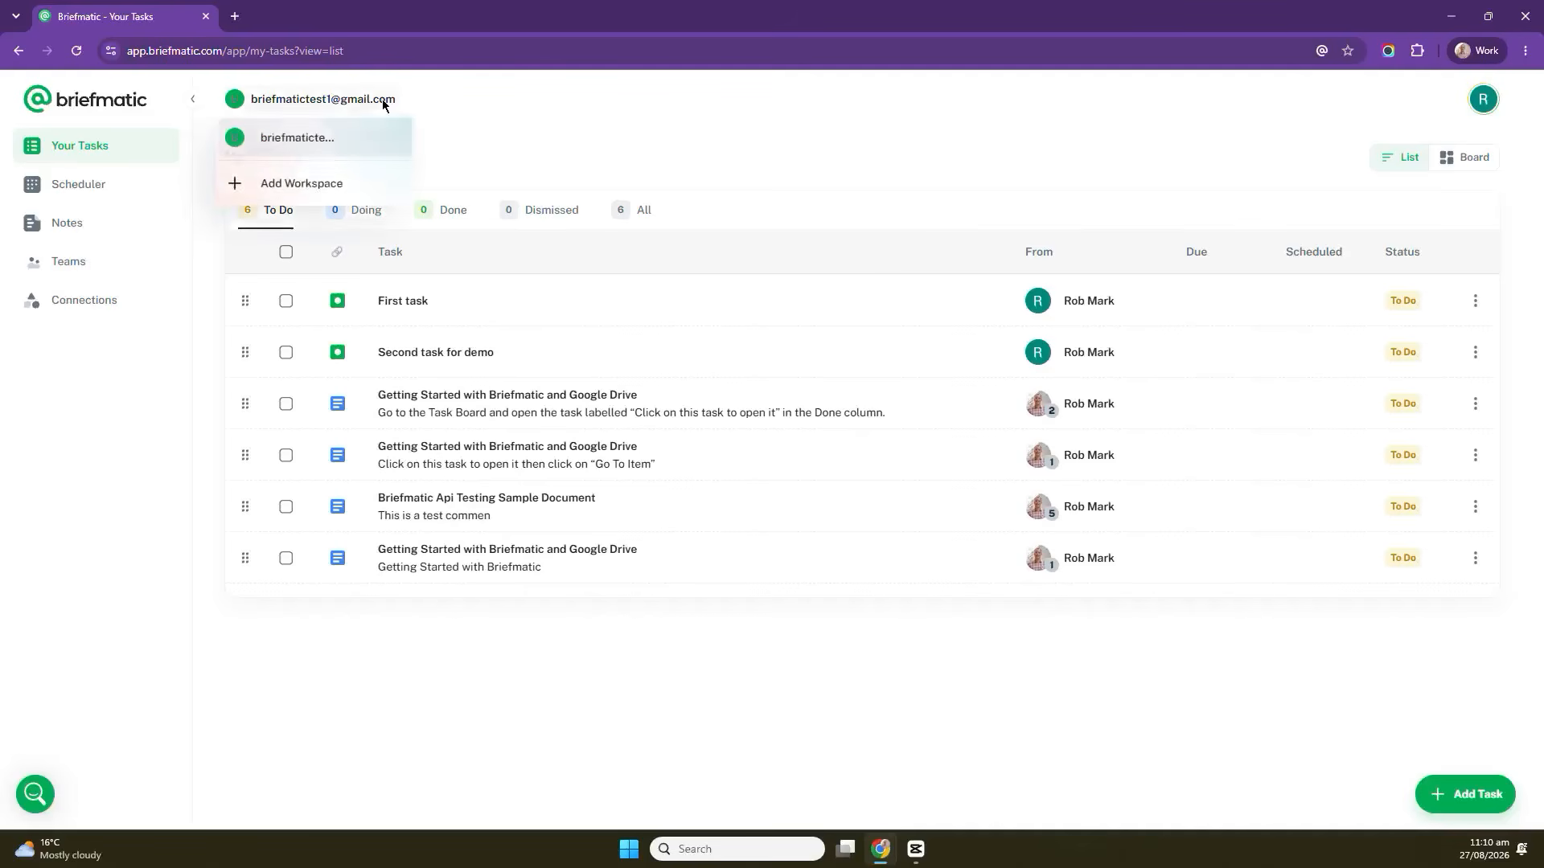
pyautogui.click(309, 185)
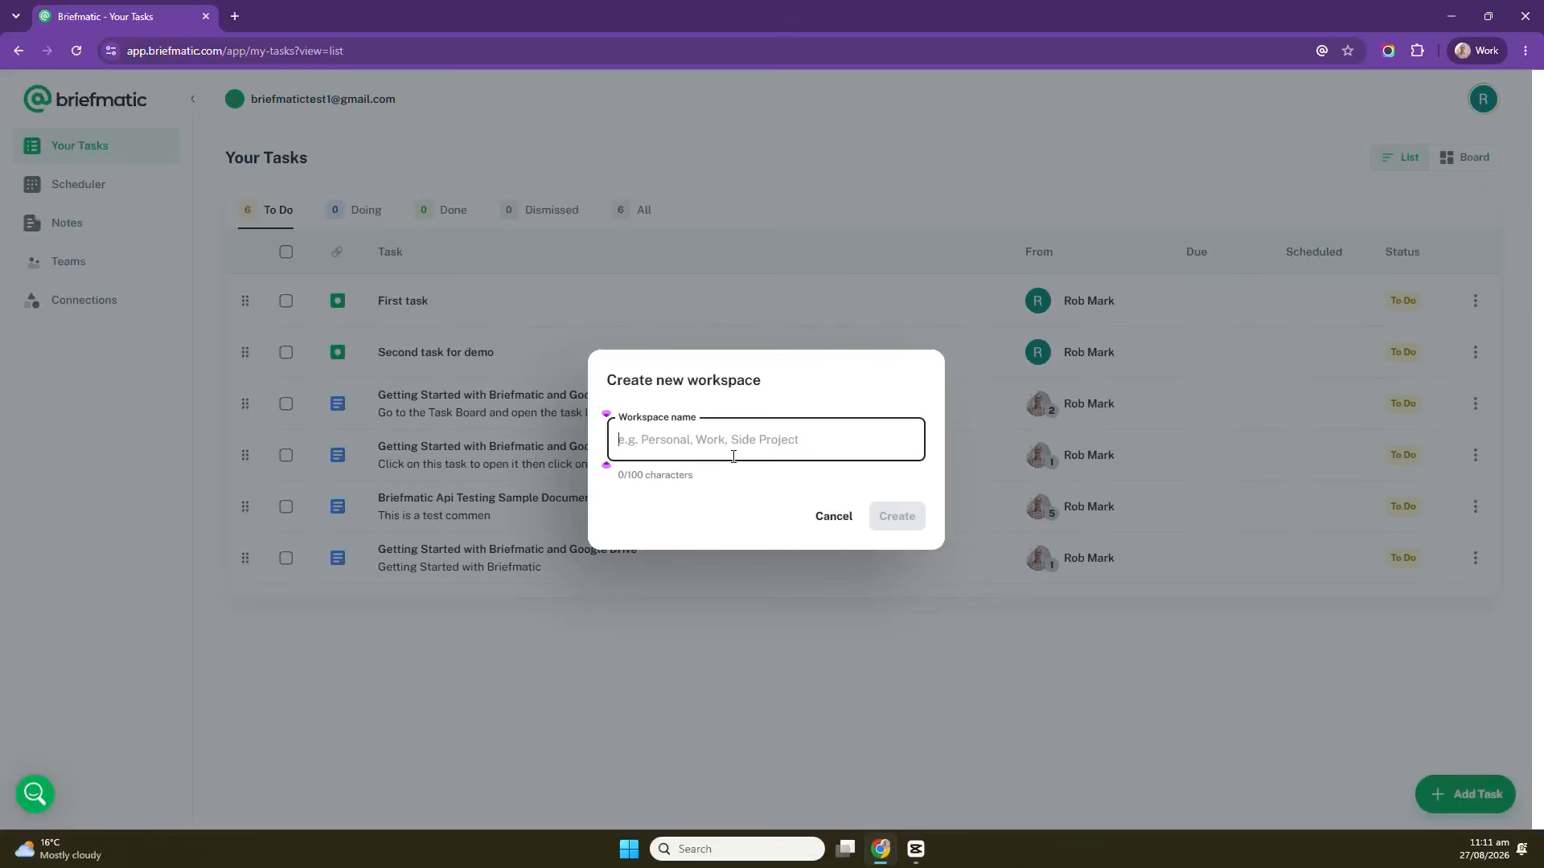
pyautogui.write('Client')
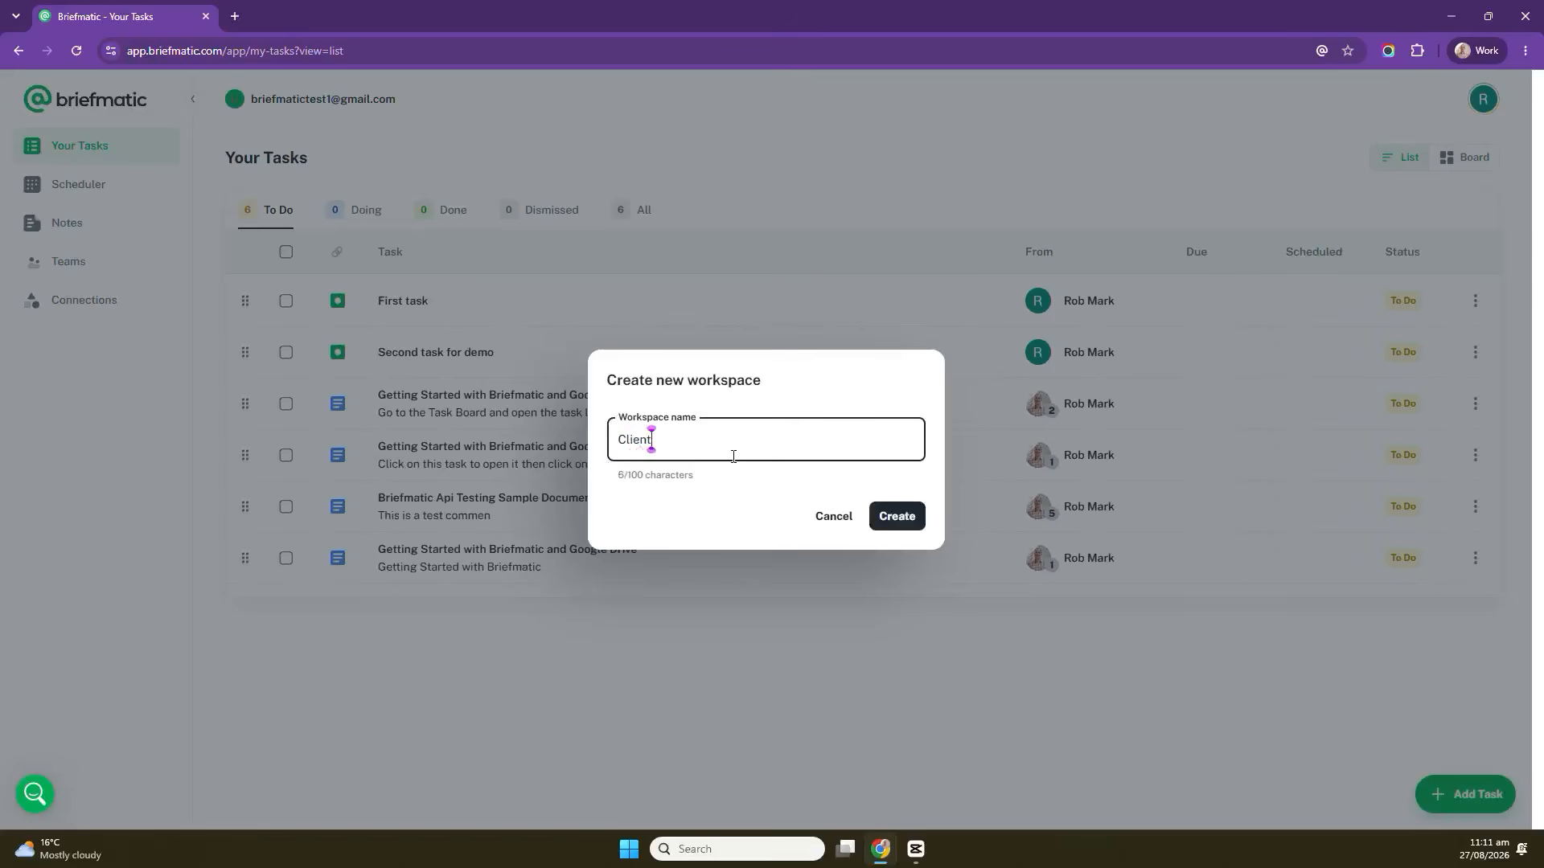
pyautogui.write(' Project')
pyautogui.click(898, 515)
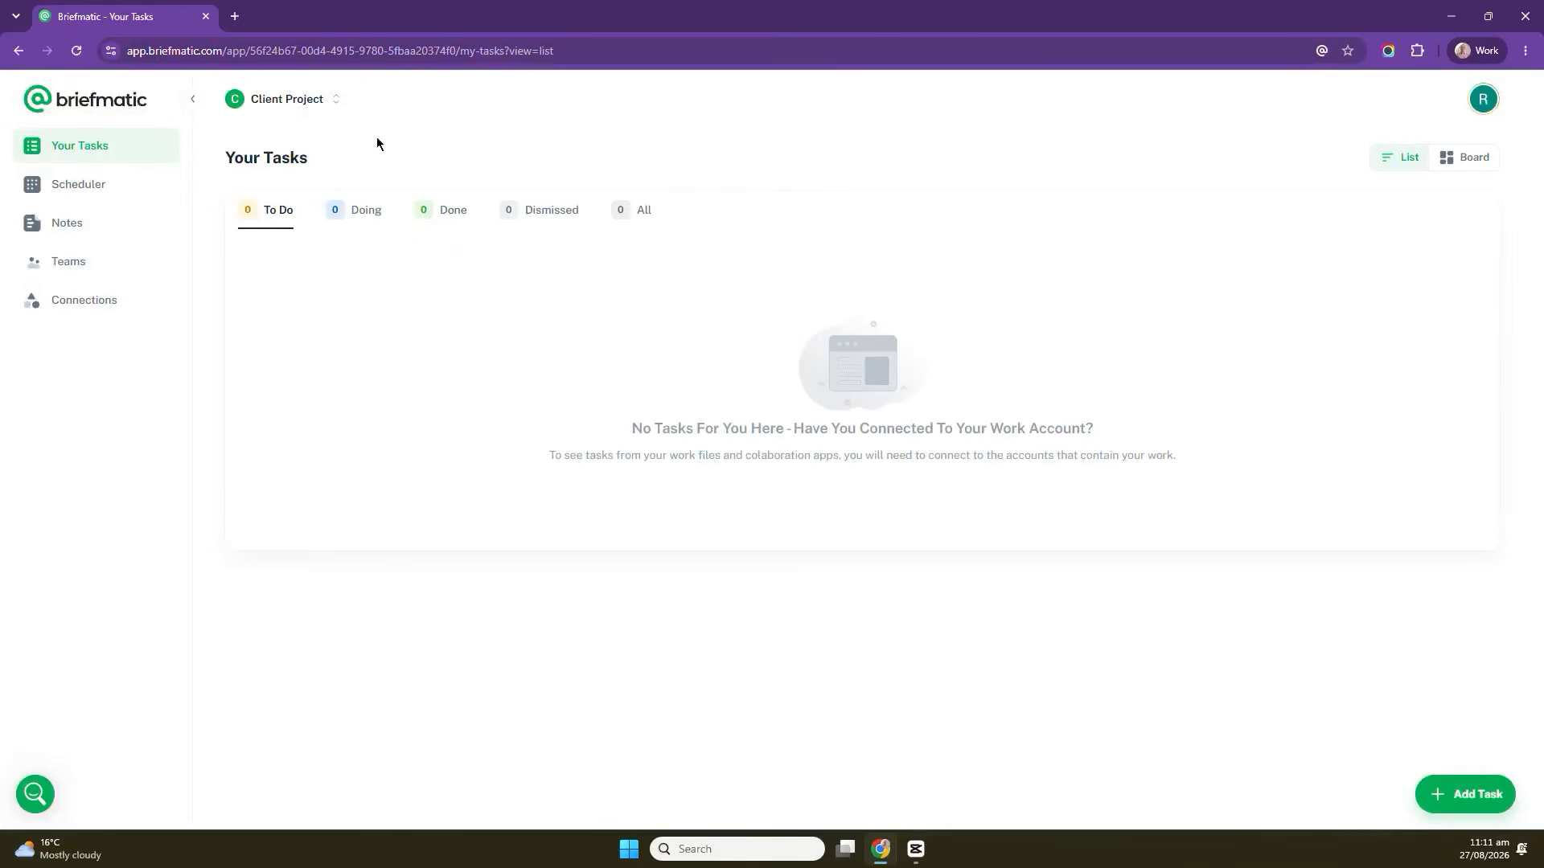
# Open sharing for the Client Project workspace and add a collaborator by their e-mail address.
pyautogui.click(310, 98)
pyautogui.moveTo(338, 175)
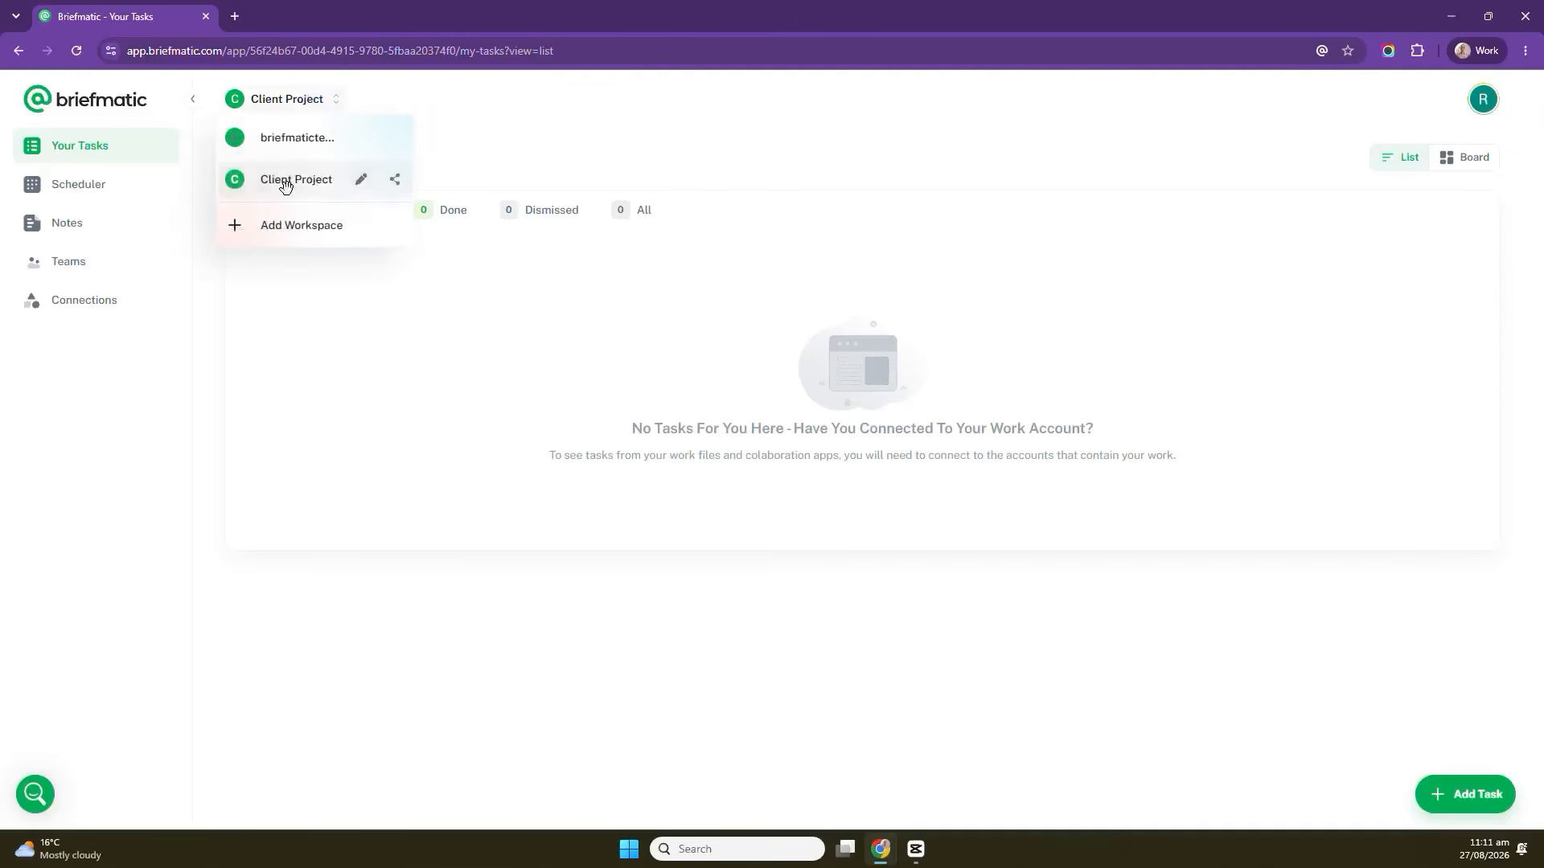
pyautogui.click(397, 189)
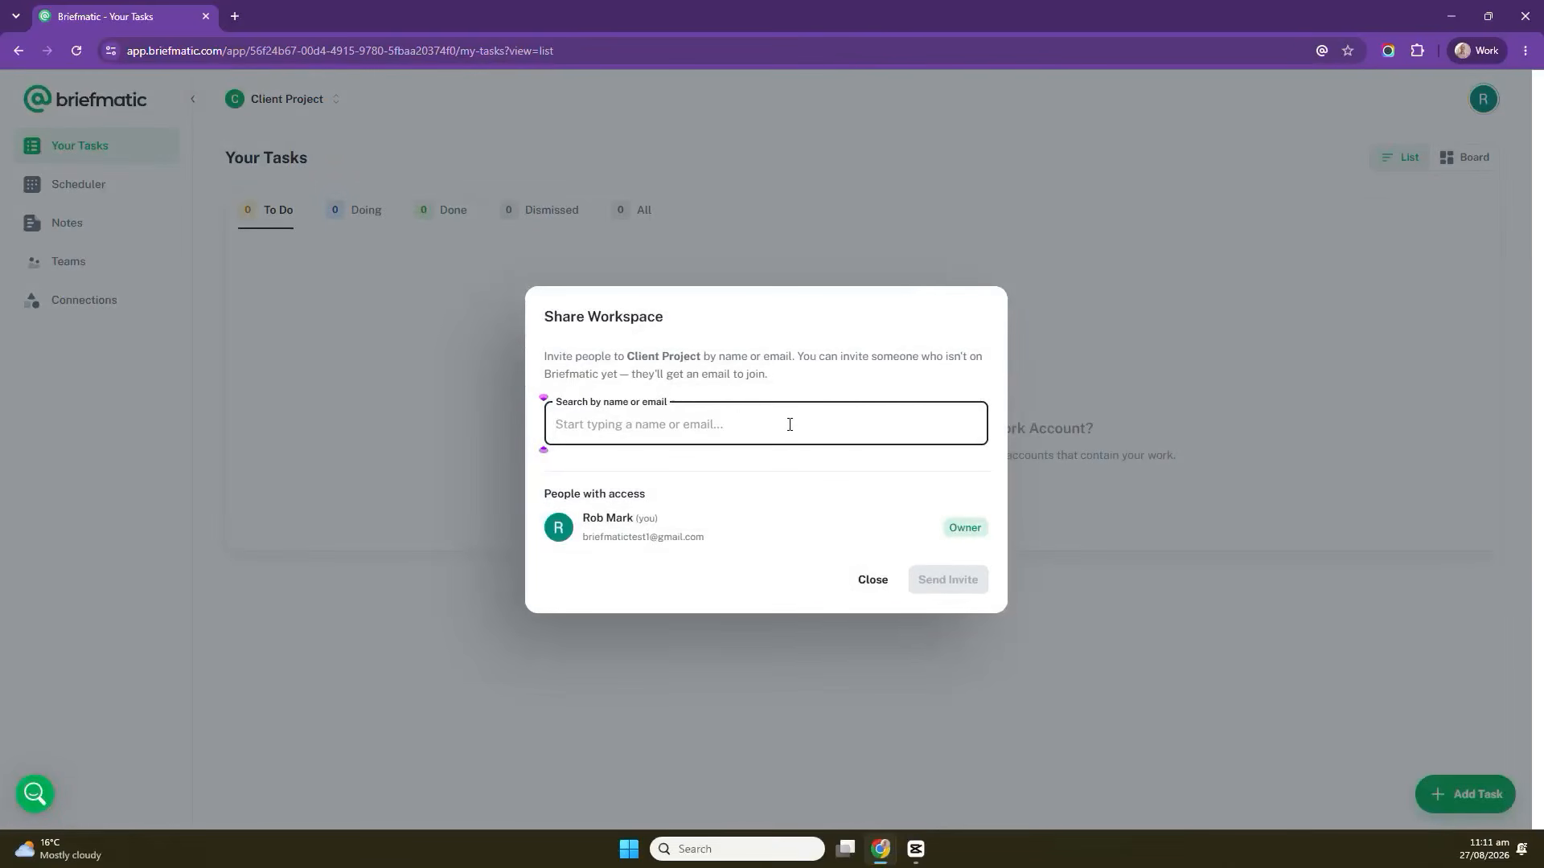
pyautogui.write('Robert')
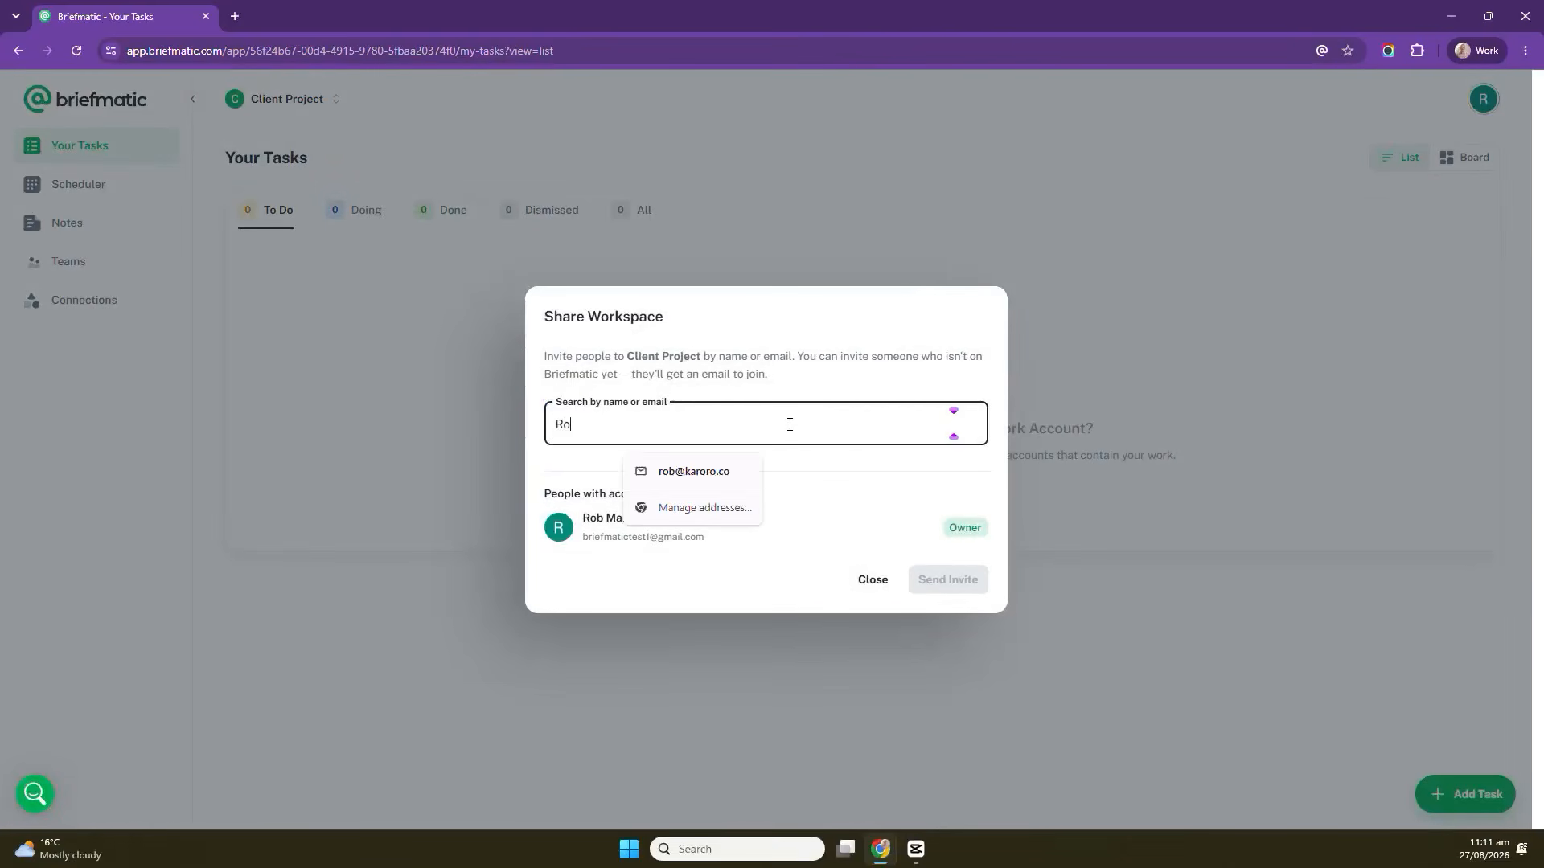
pyautogui.press('BackSpace')
pyautogui.press('BackSpace')
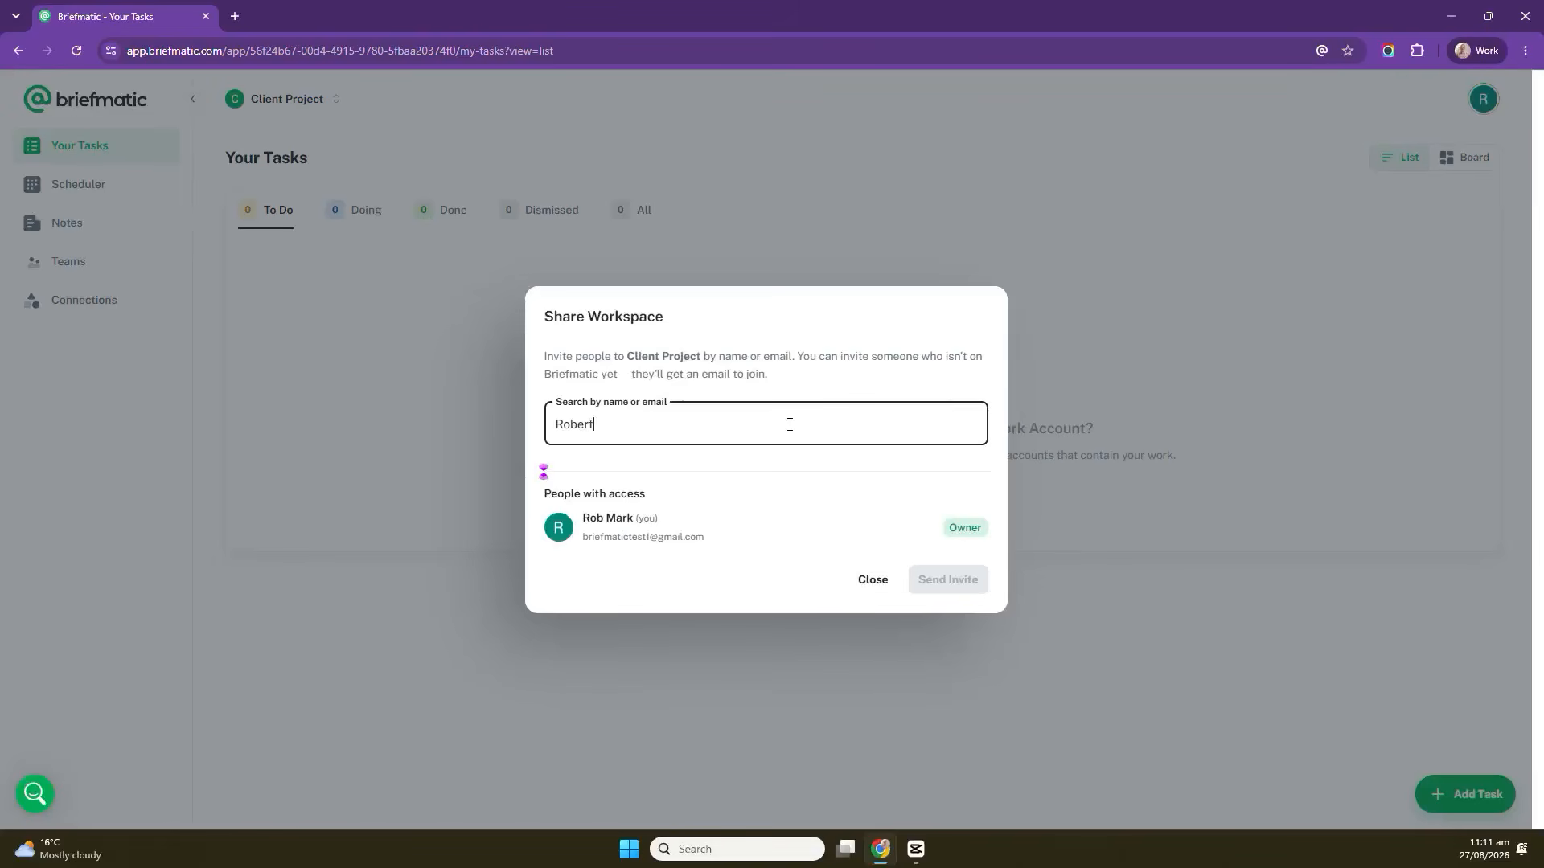
pyautogui.press('BackSpace')
pyautogui.write('@')
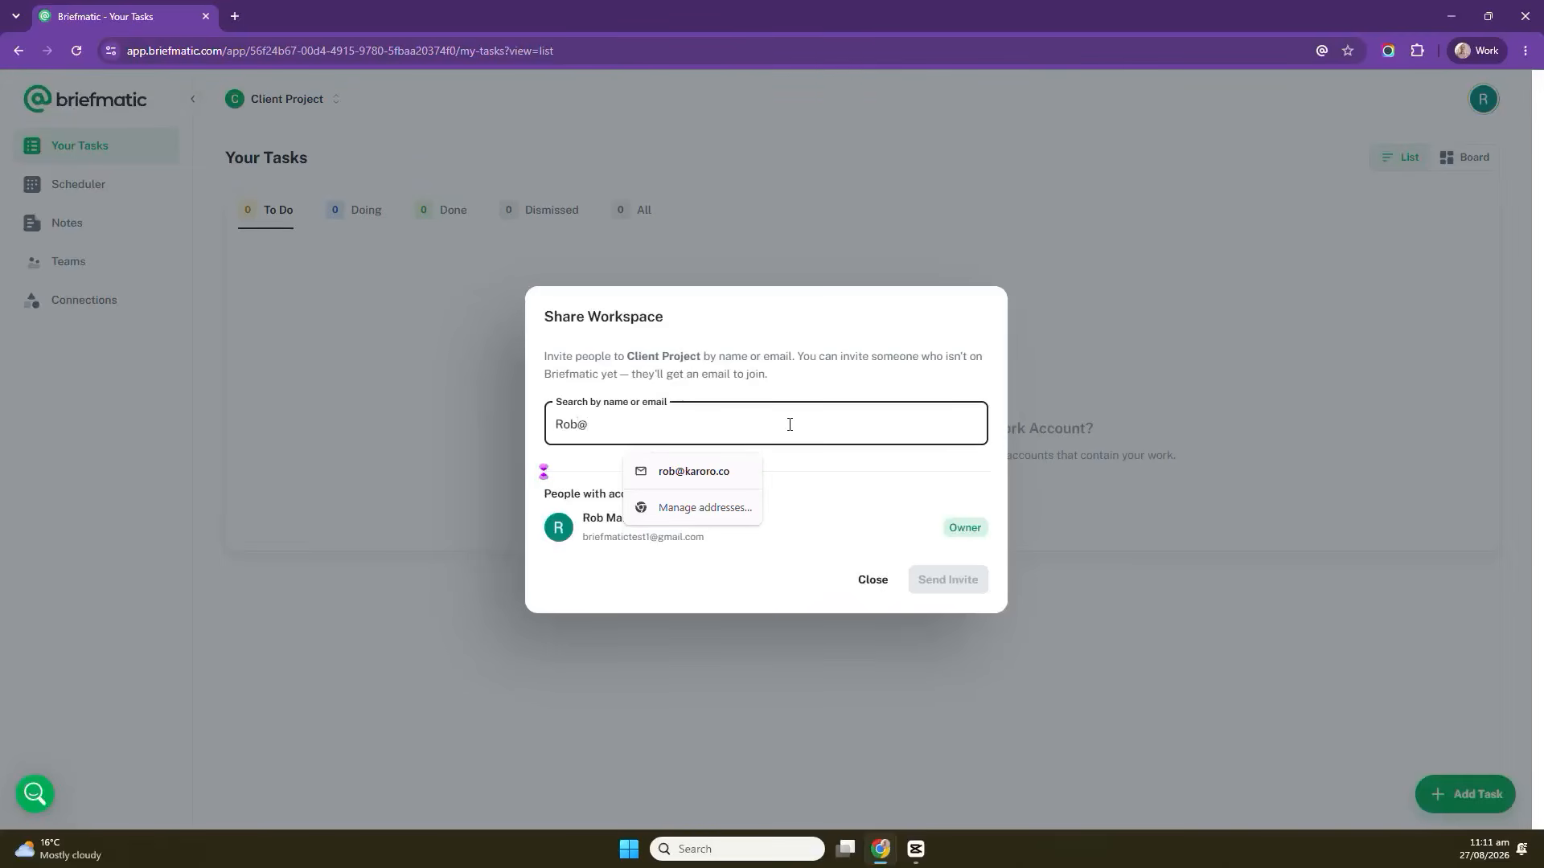
pyautogui.click(684, 476)
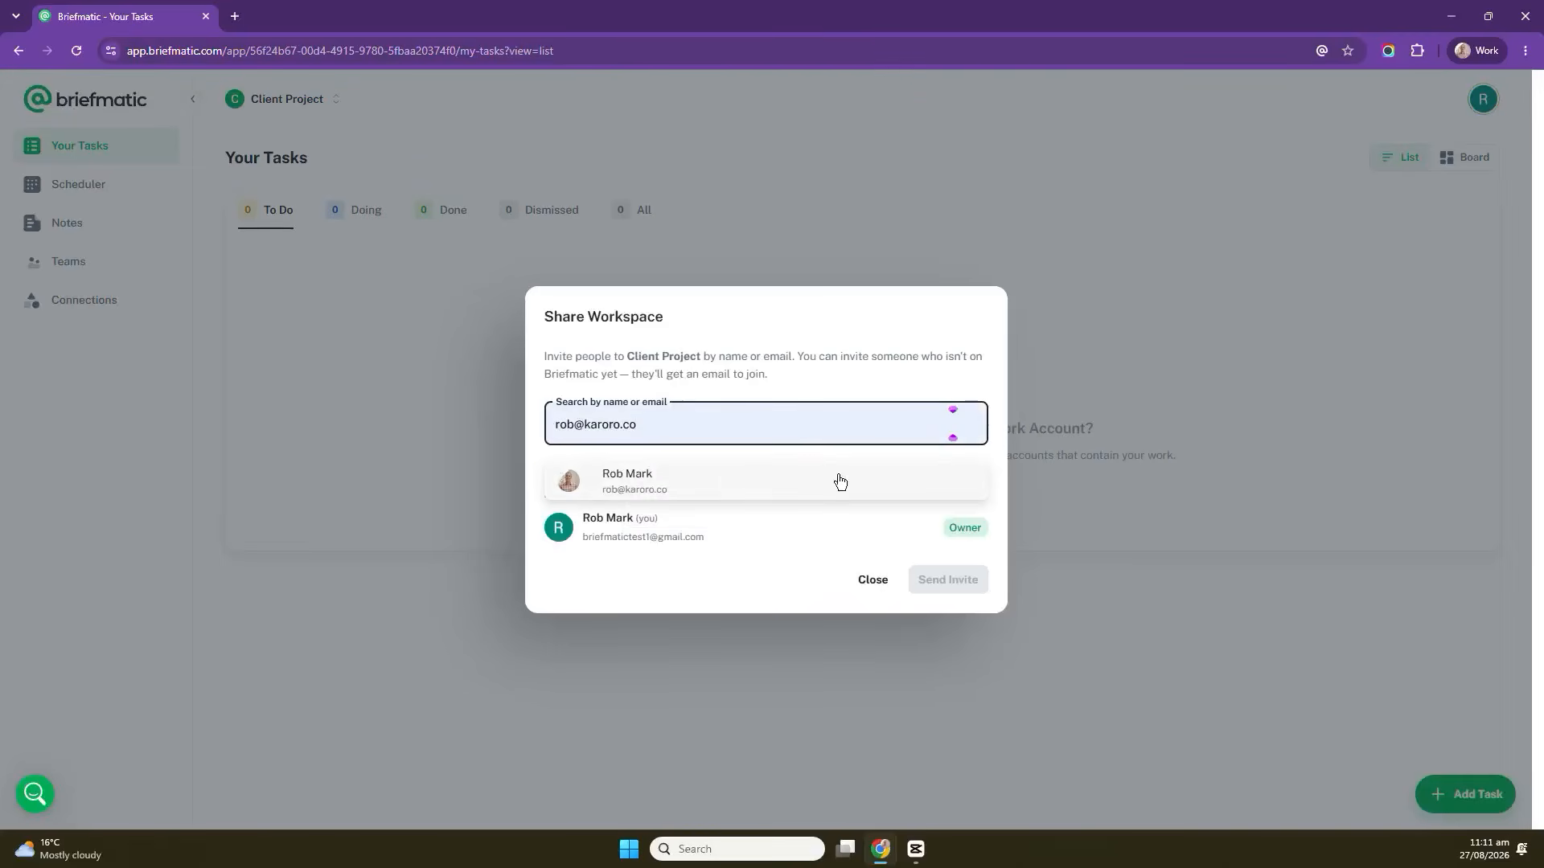
pyautogui.click(733, 480)
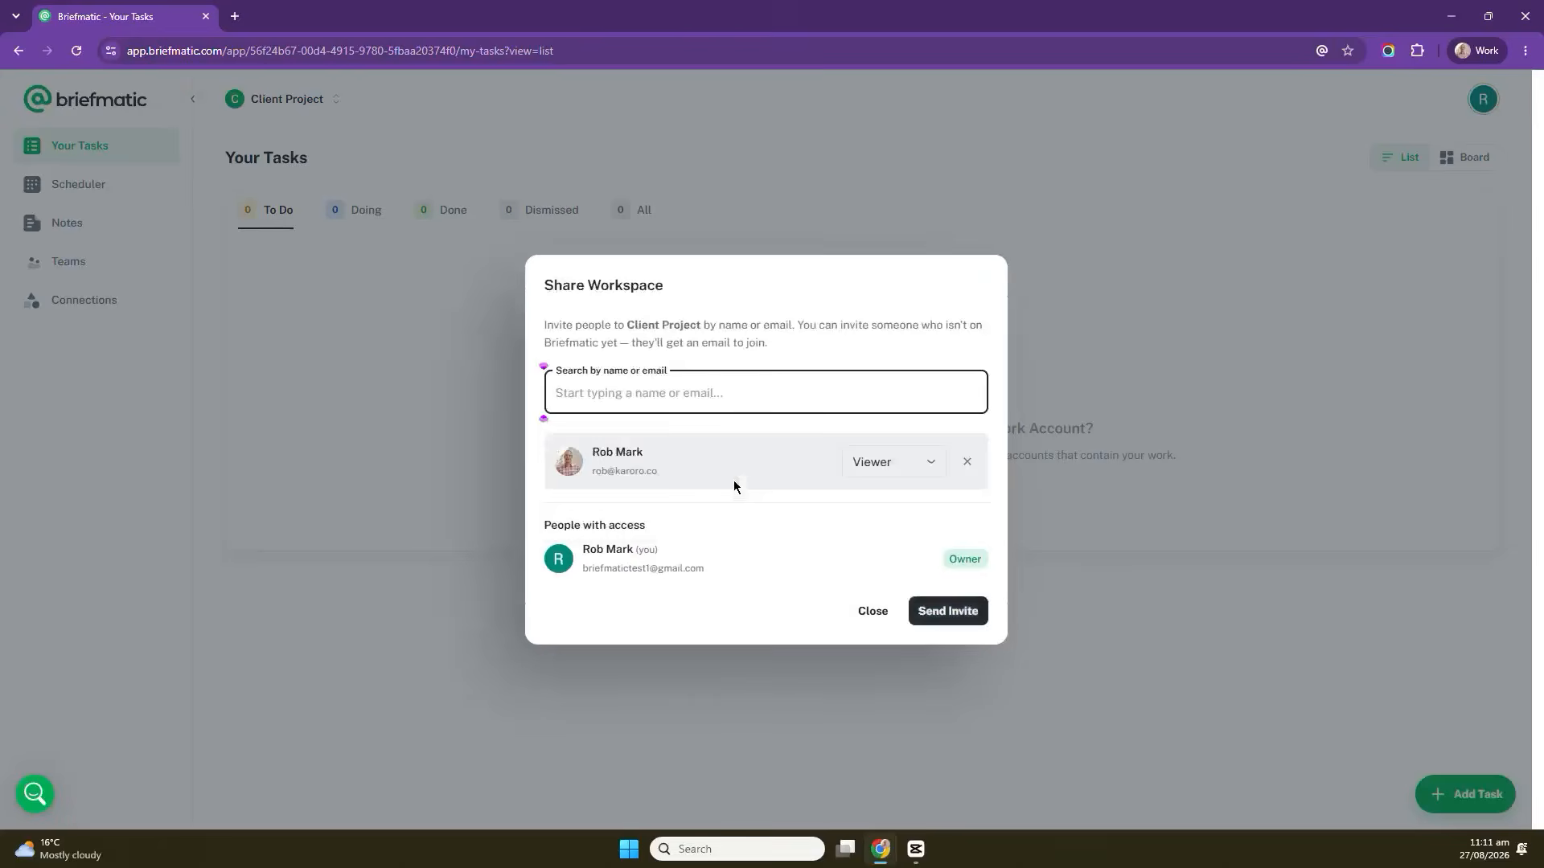
# Give the invitee the Administrator role, send the invite, and close the sharing dialog.
pyautogui.click(934, 471)
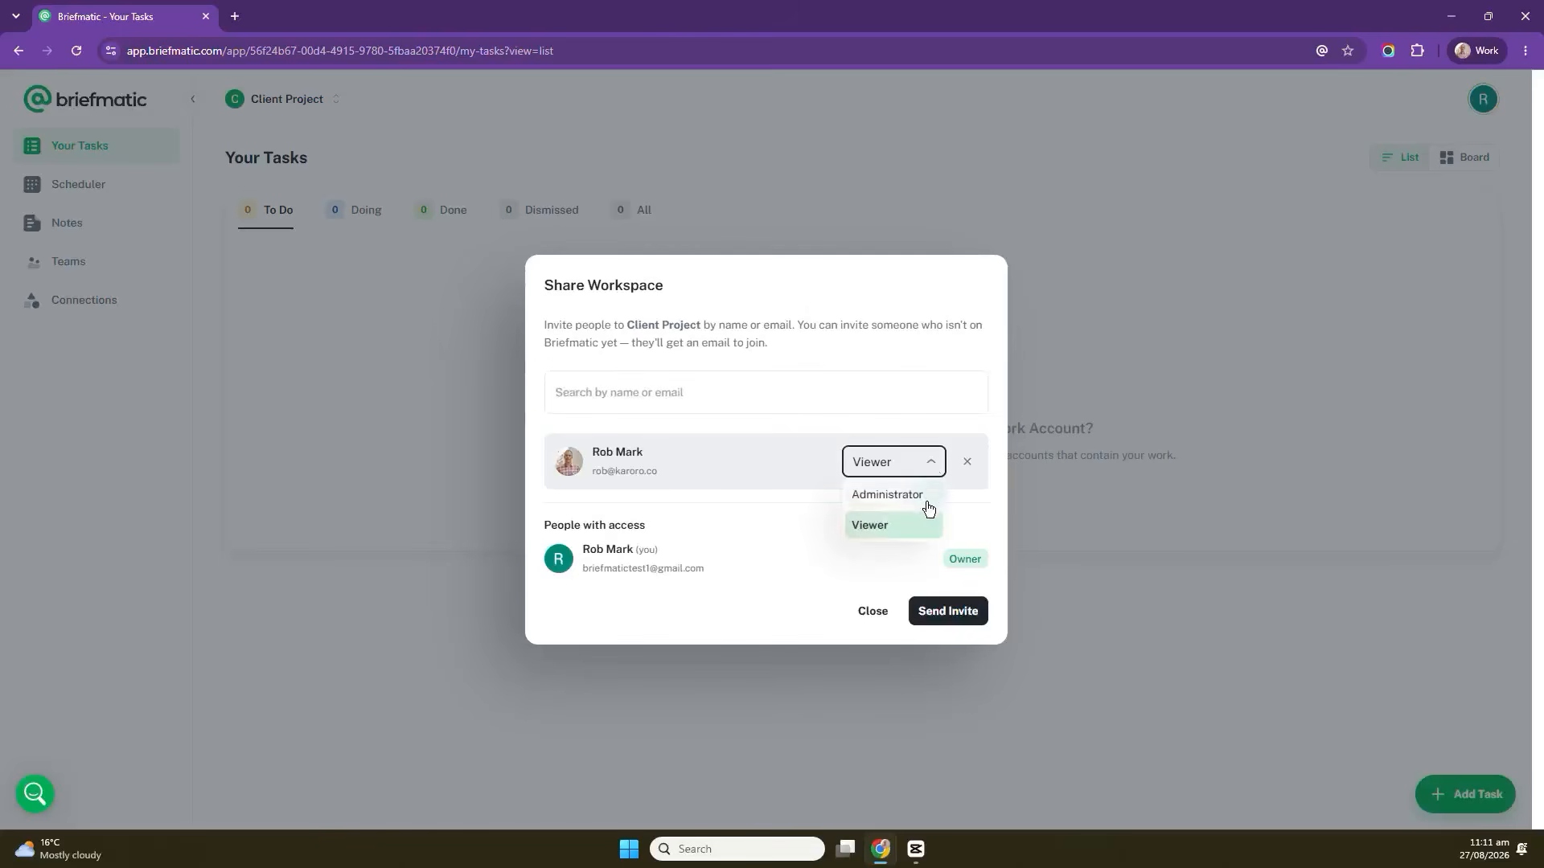
pyautogui.click(928, 504)
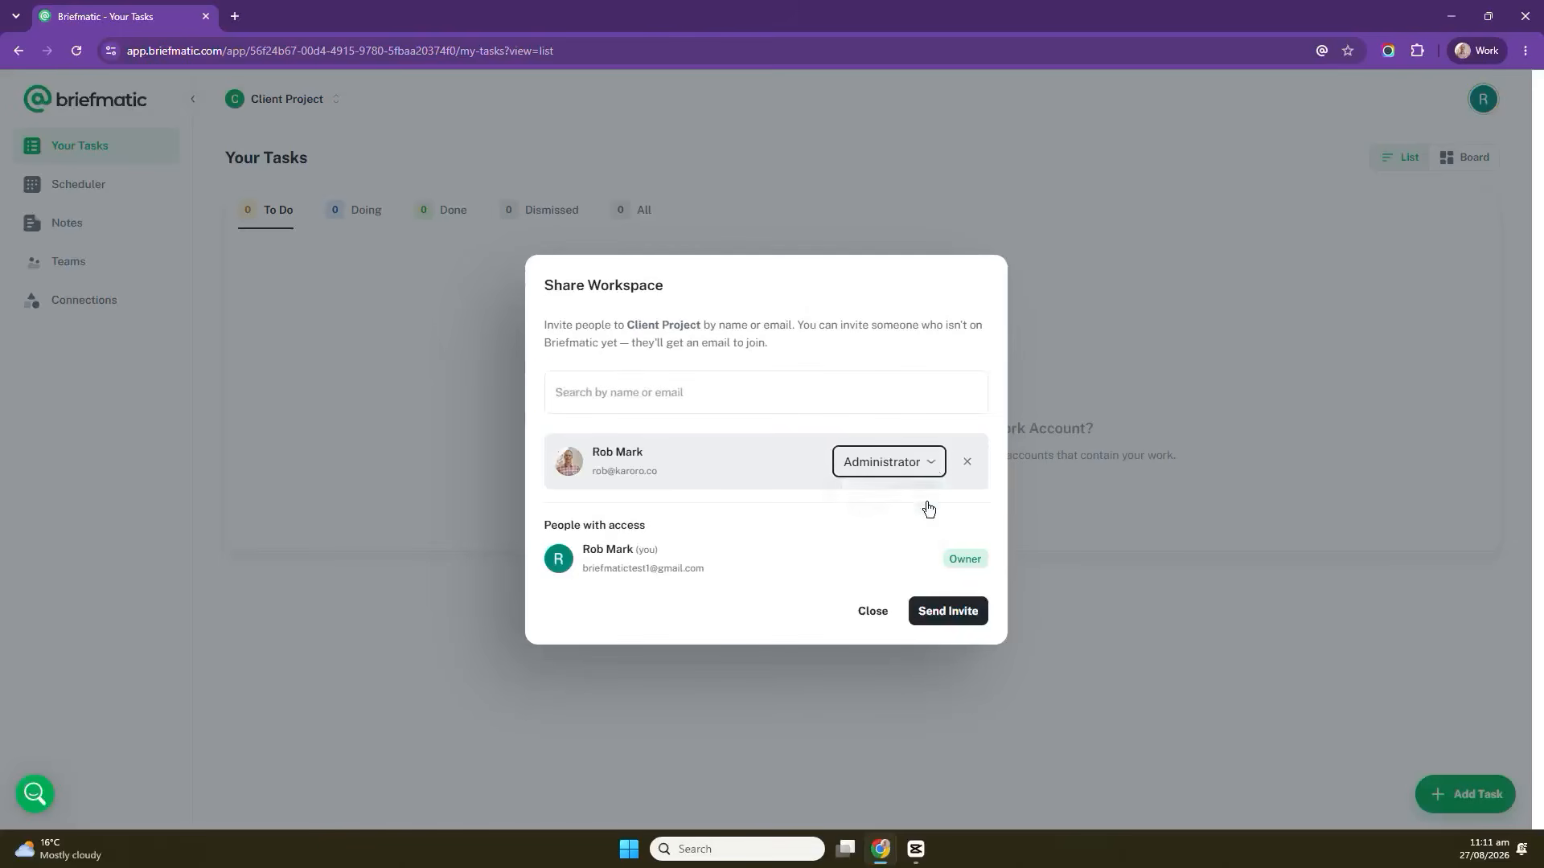
pyautogui.click(950, 616)
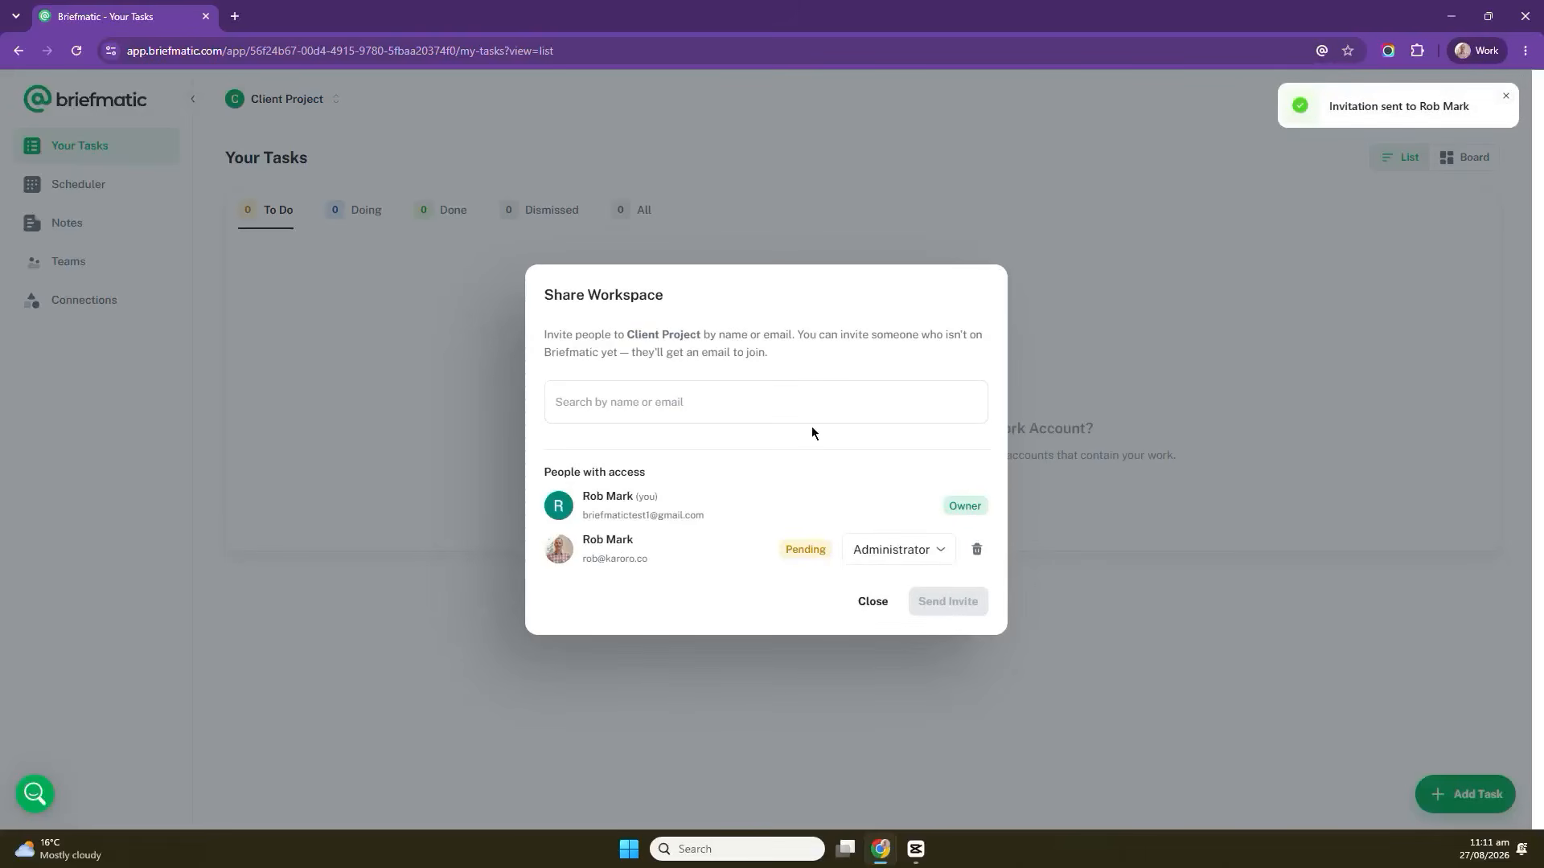
pyautogui.click(872, 603)
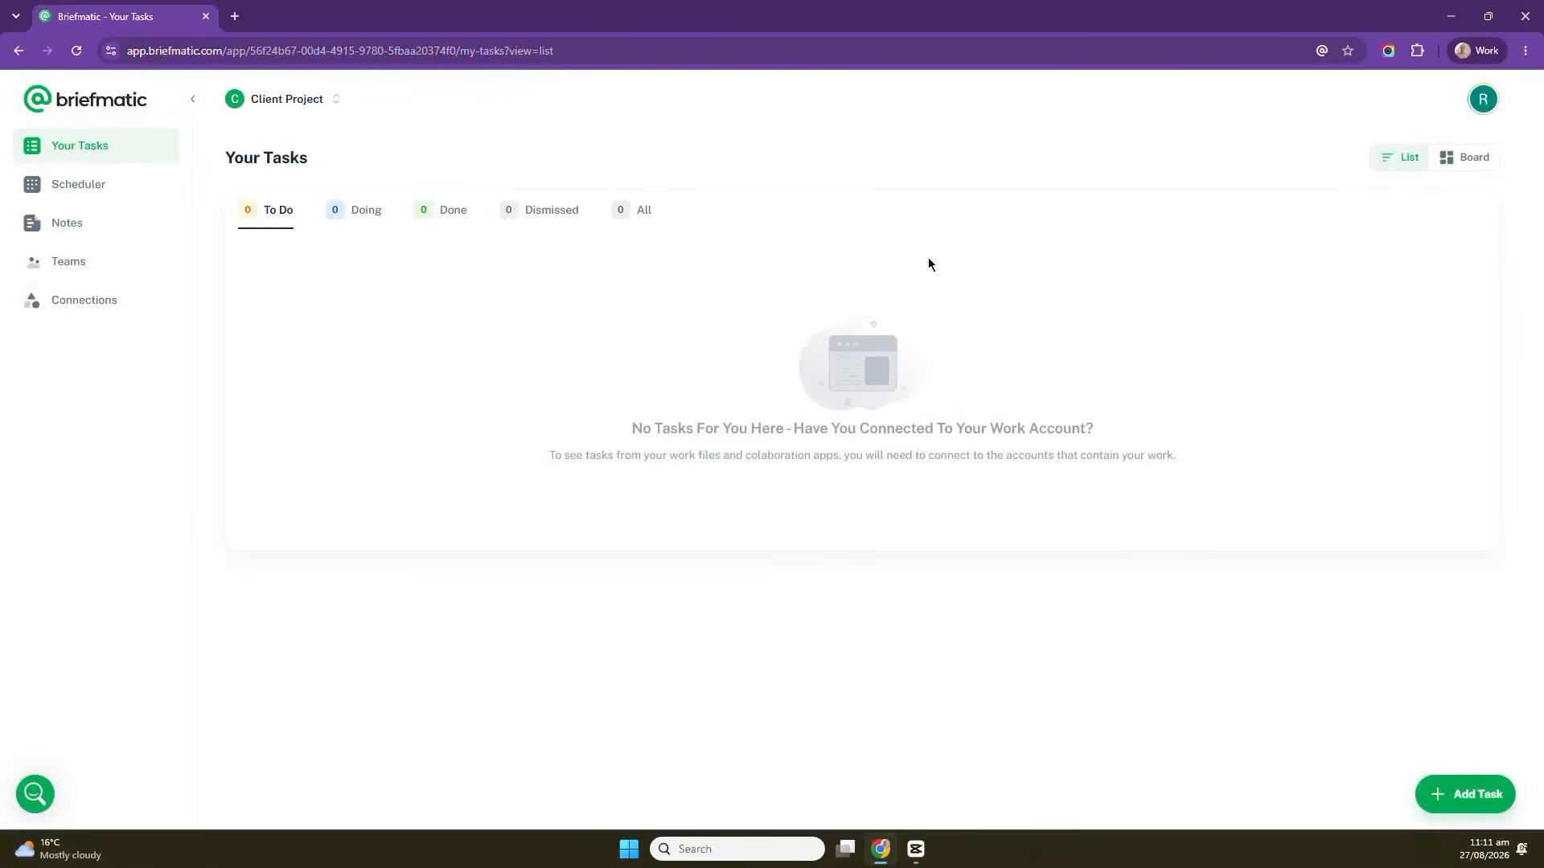
# Create a new task titled First tasks in the Client Project workspace.
pyautogui.click(1476, 794)
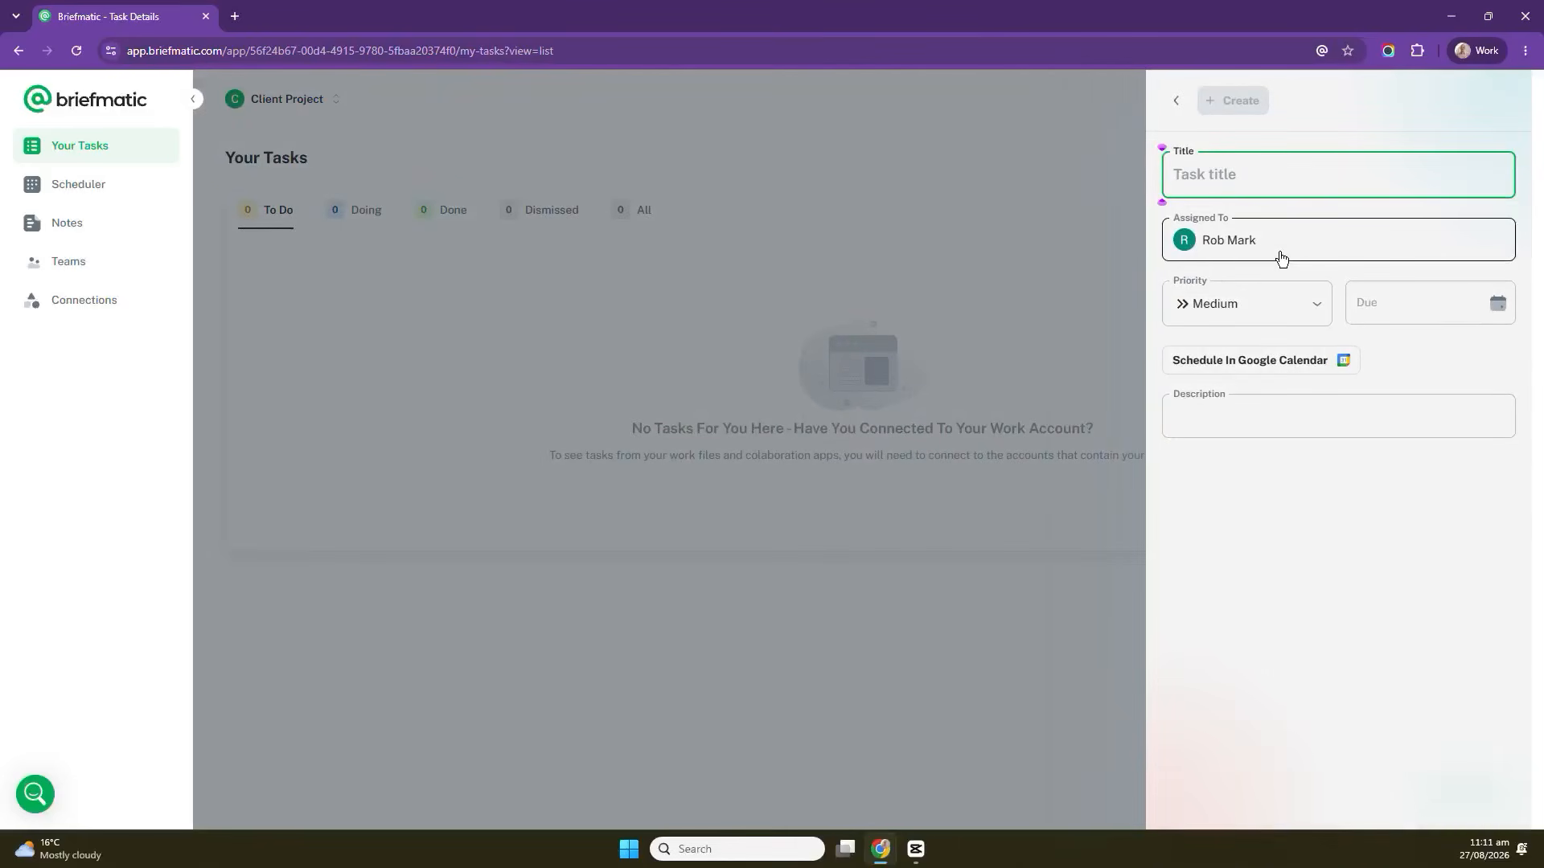
pyautogui.write('T')
pyautogui.press('BackSpace')
pyautogui.write('F')
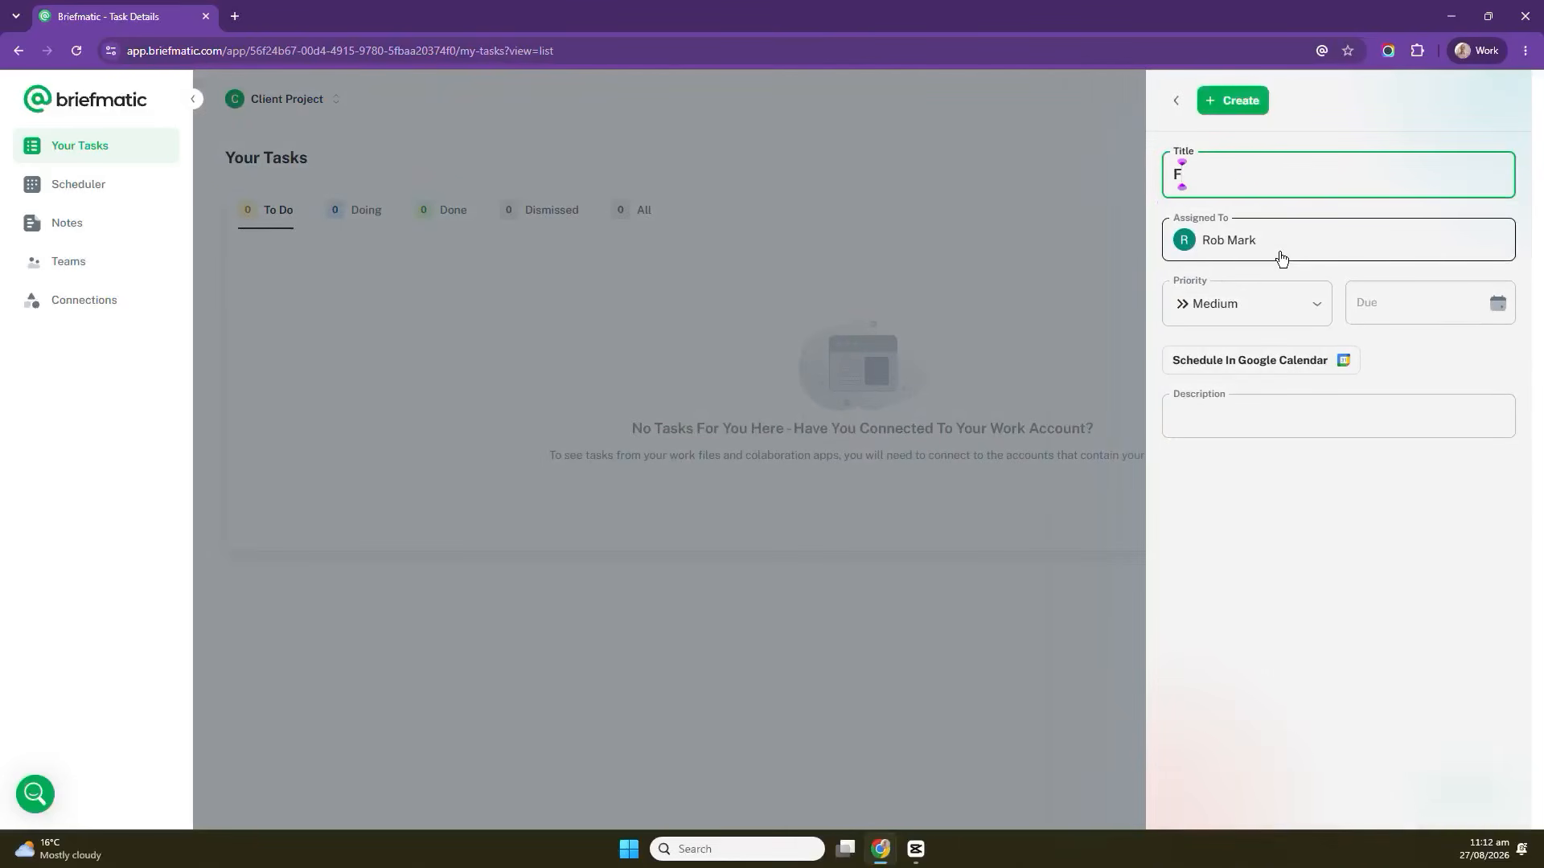
pyautogui.write('irst tasks')
pyautogui.click(1233, 101)
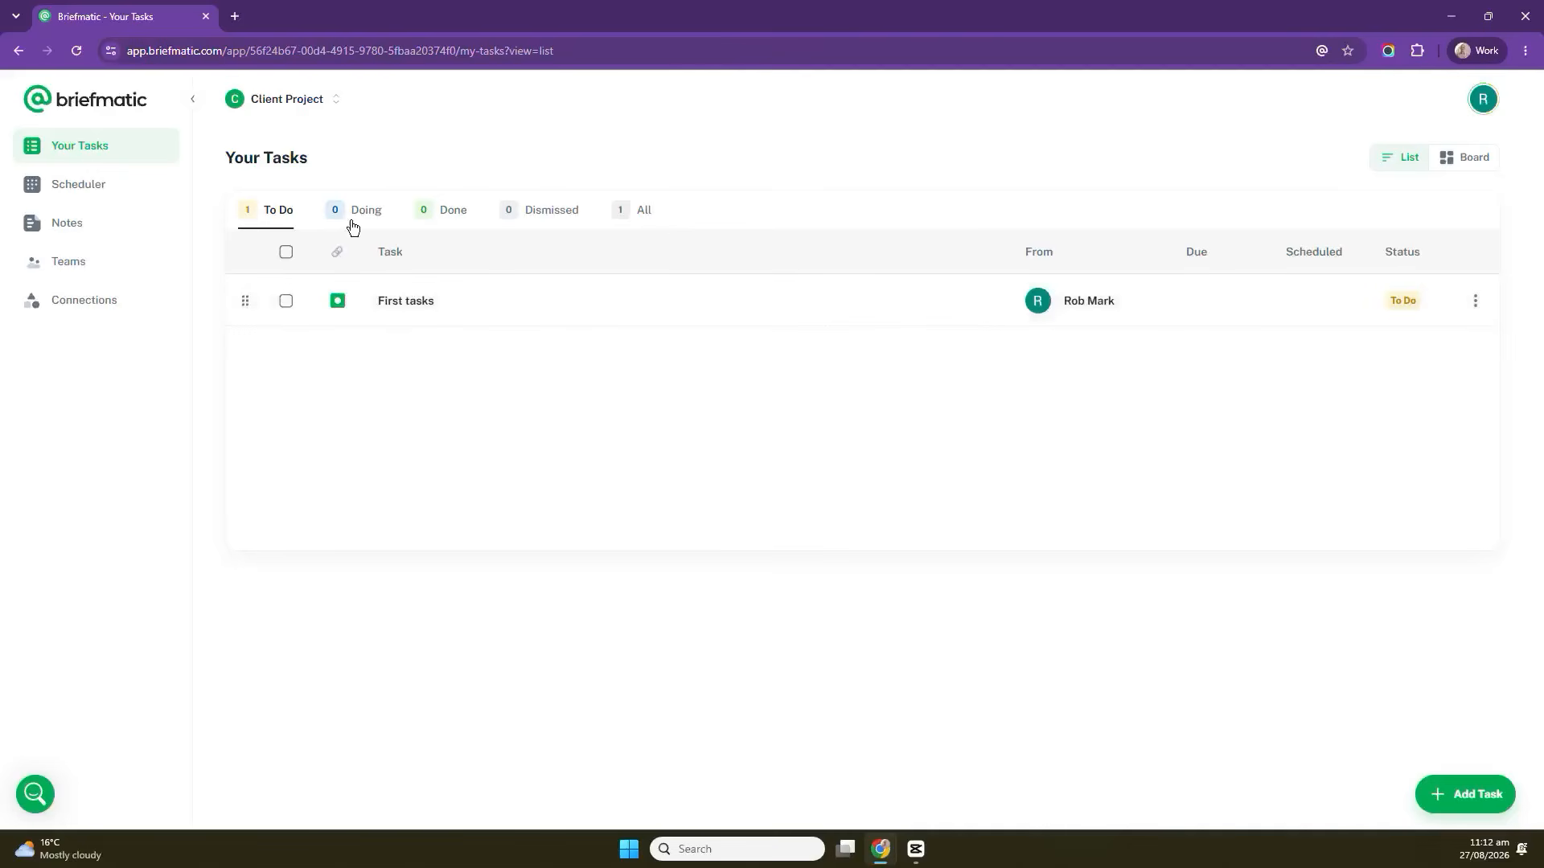
# Switch to board view and move the First tasks card into the Doing column.
pyautogui.click(1471, 157)
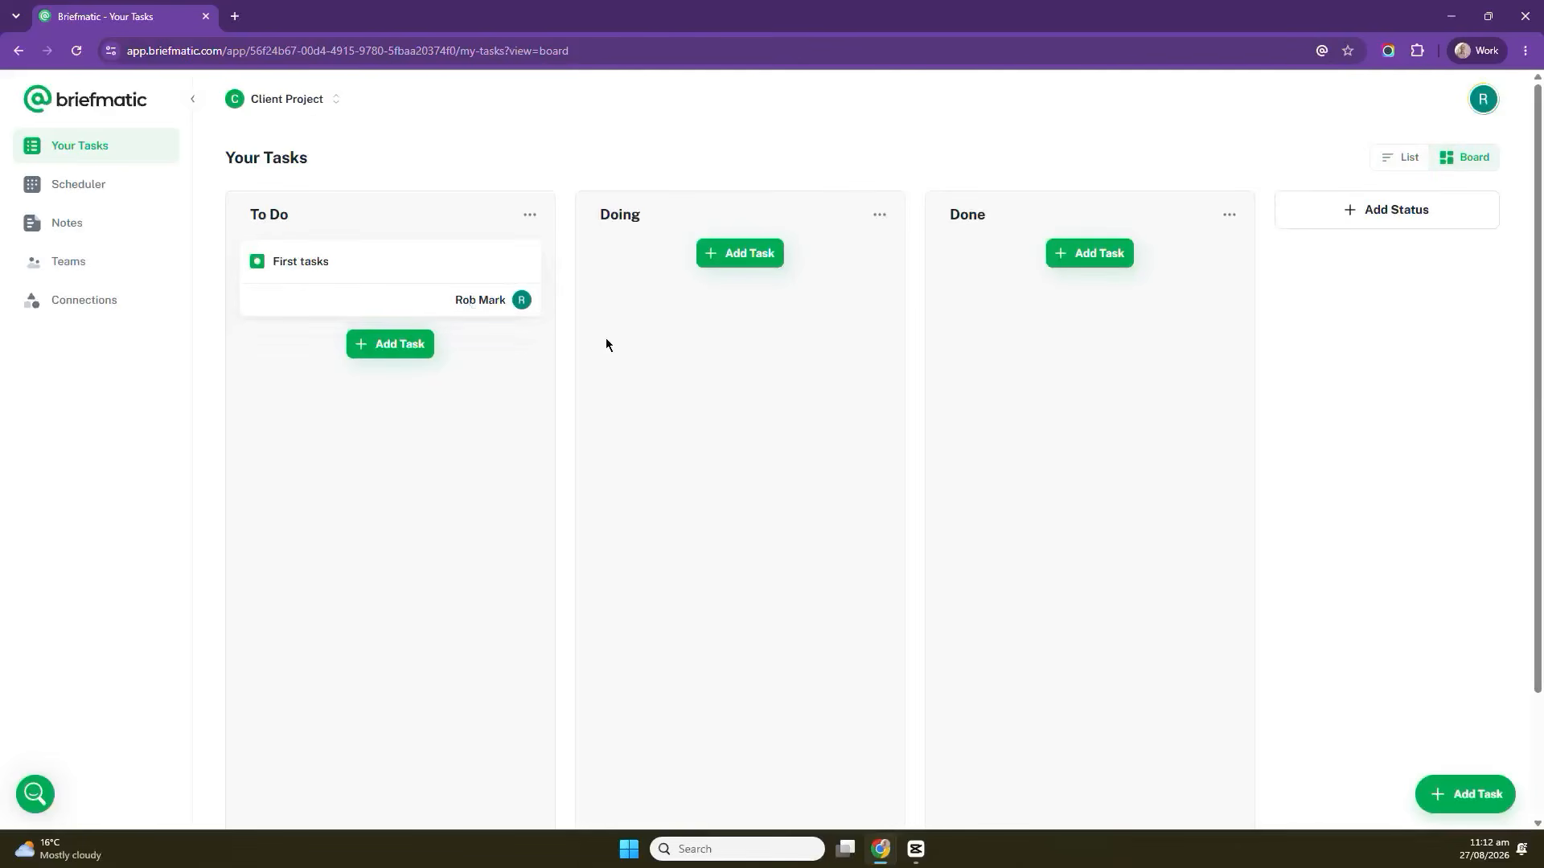
pyautogui.moveTo(389, 269); pyautogui.dragTo(755, 290)
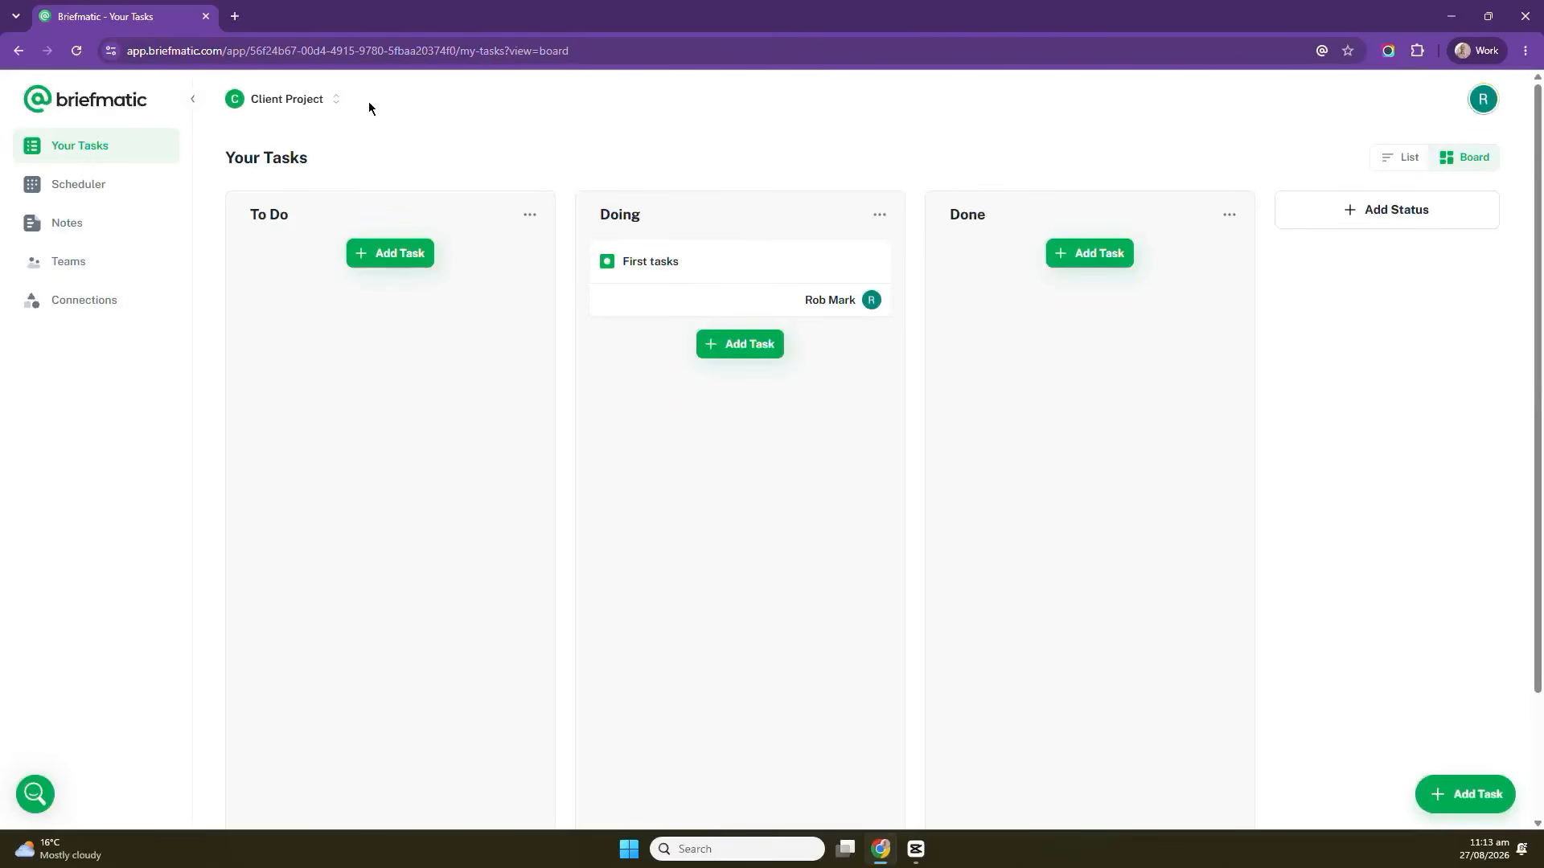
# Switch back to the original personal workspace and show its tasks as a list.
pyautogui.click(306, 98)
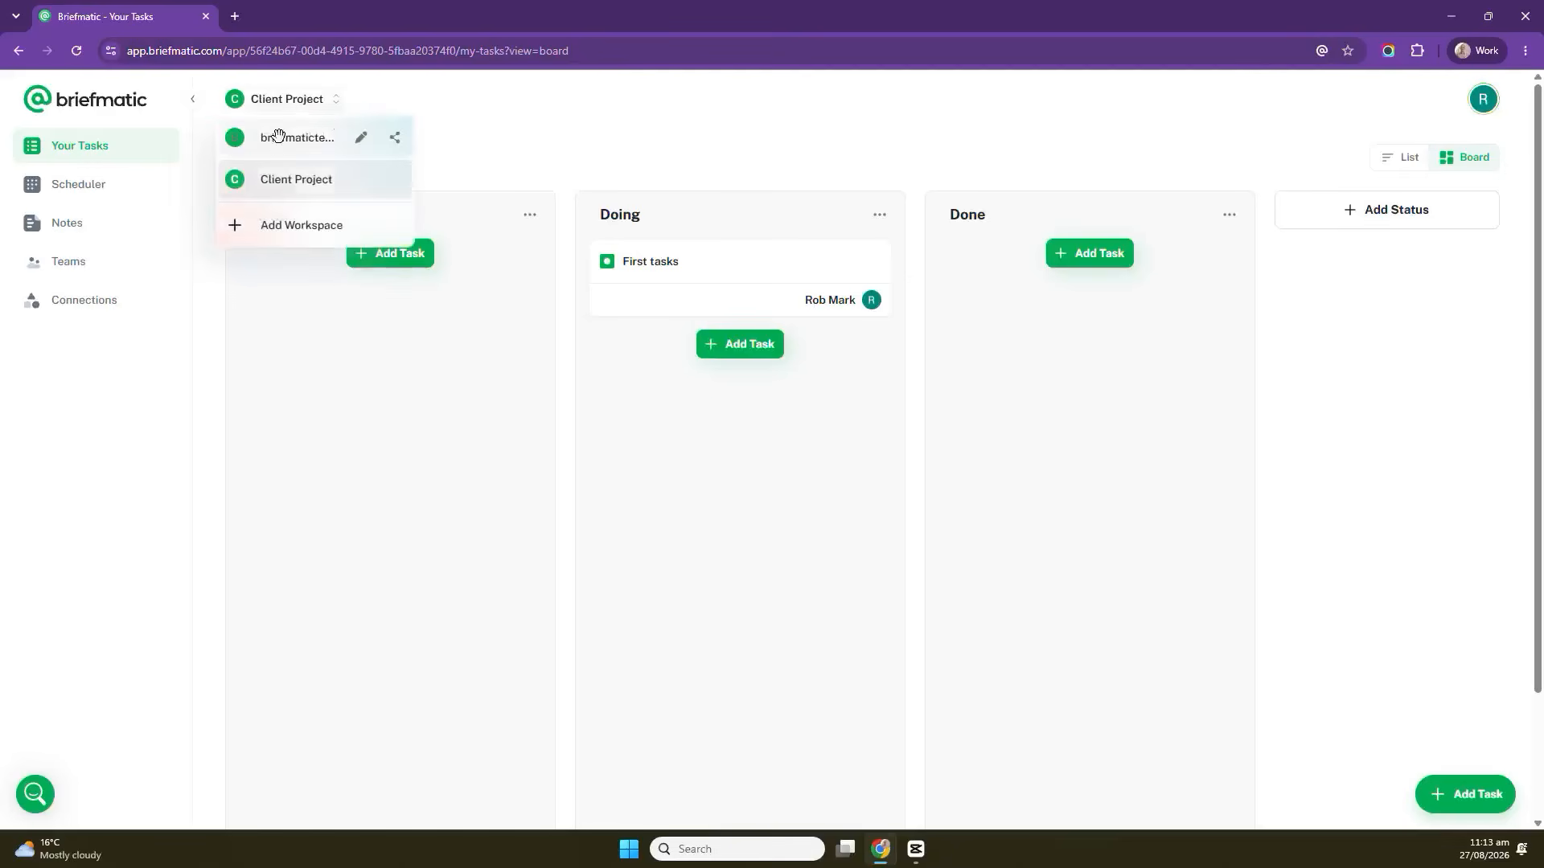
pyautogui.click(277, 140)
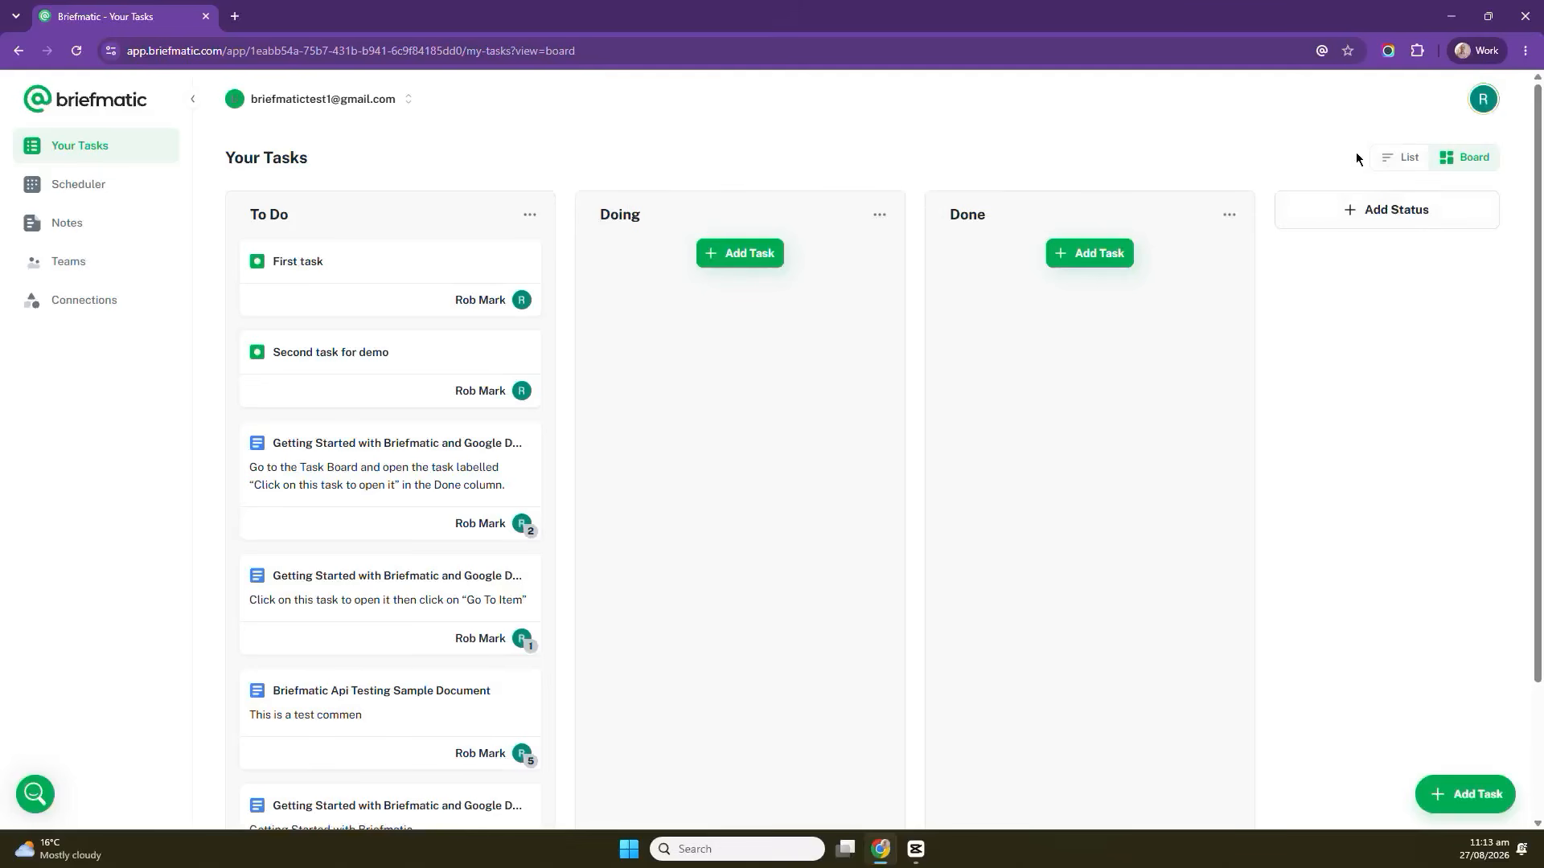
pyautogui.click(1403, 156)
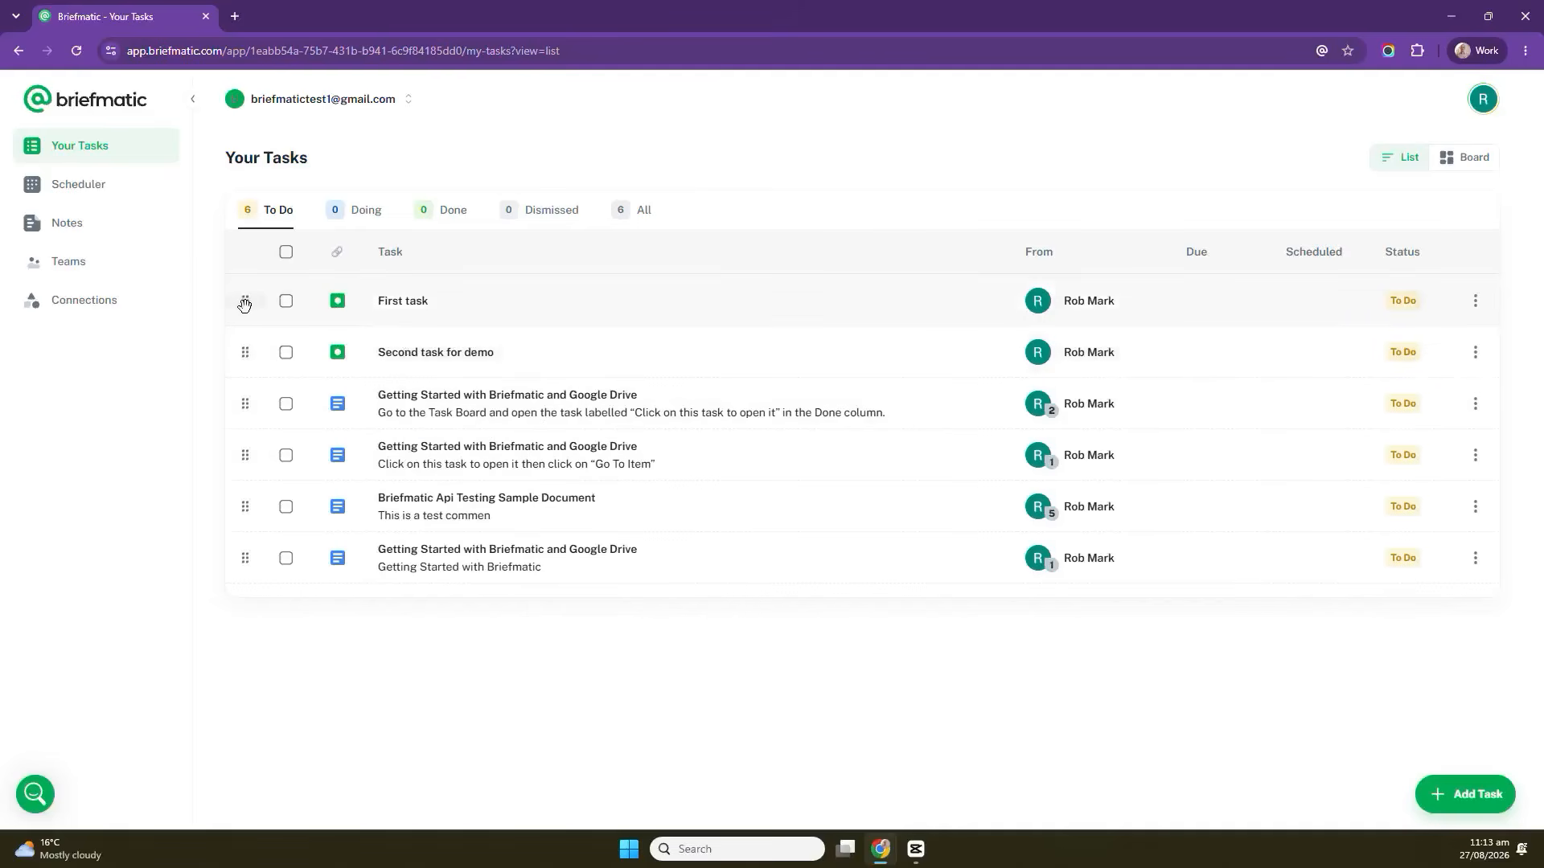
# Change the status of First task to Doing.
pyautogui.moveTo(244, 300)
pyautogui.mouseDown()
pyautogui.moveTo(243, 396)
pyautogui.moveTo(246, 299)
pyautogui.mouseUp()
pyautogui.click(1474, 302)
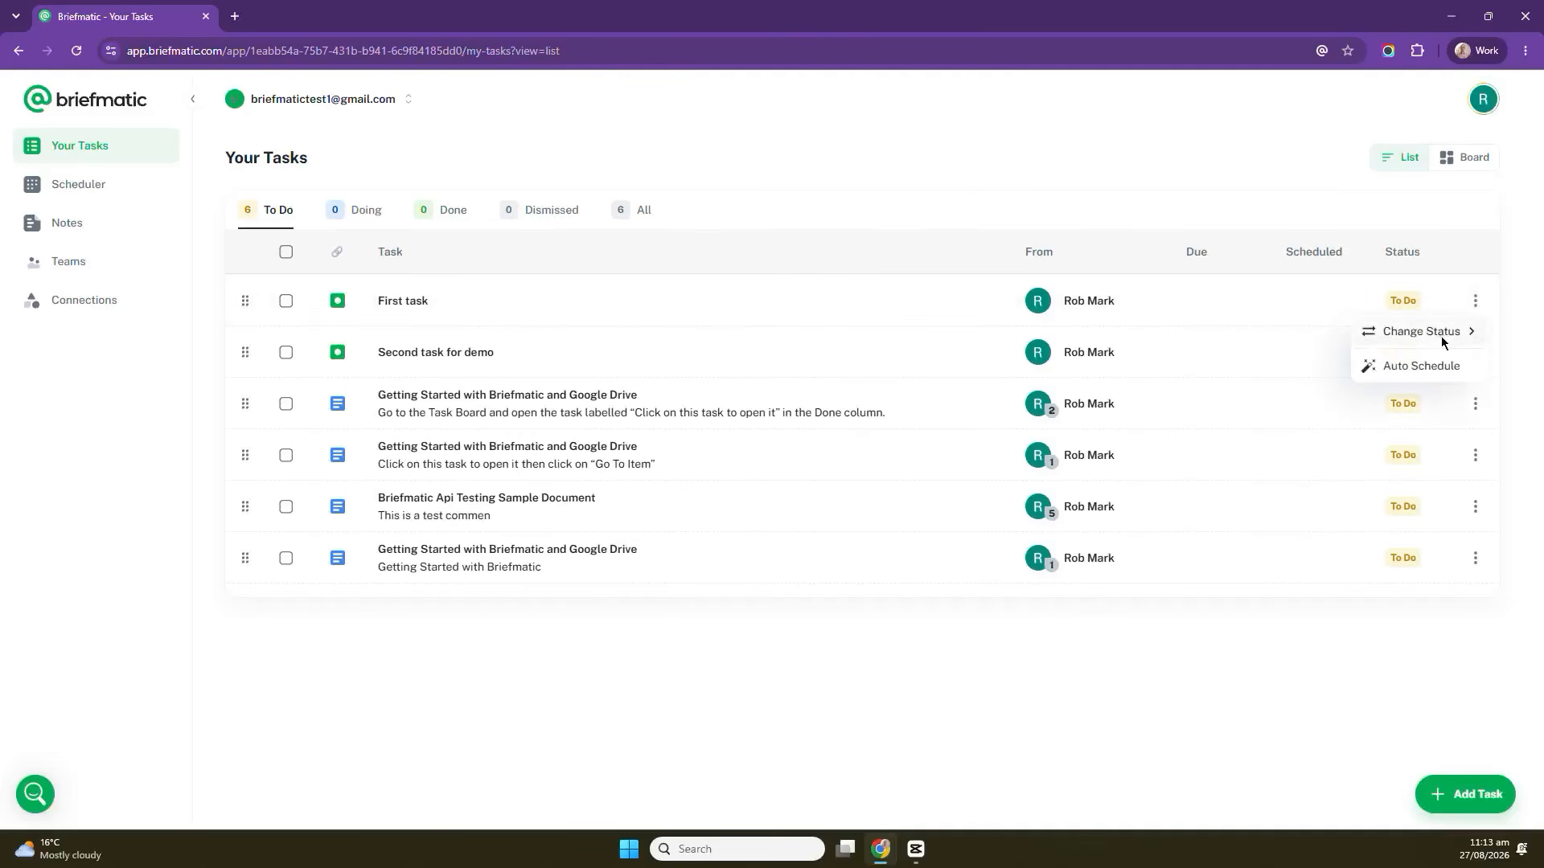
pyautogui.moveTo(1439, 337)
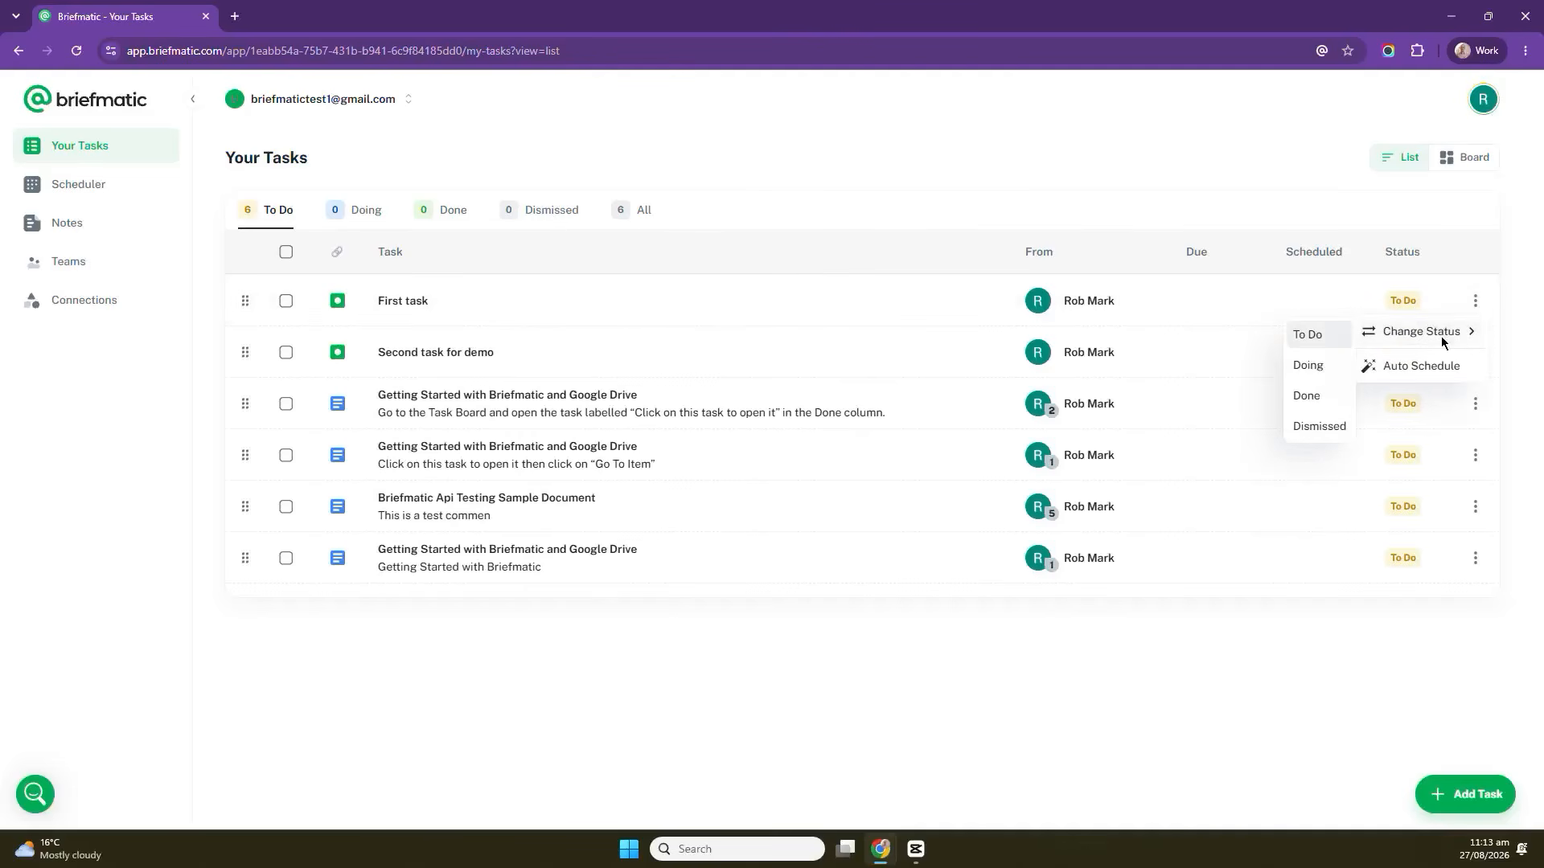
pyautogui.click(1309, 367)
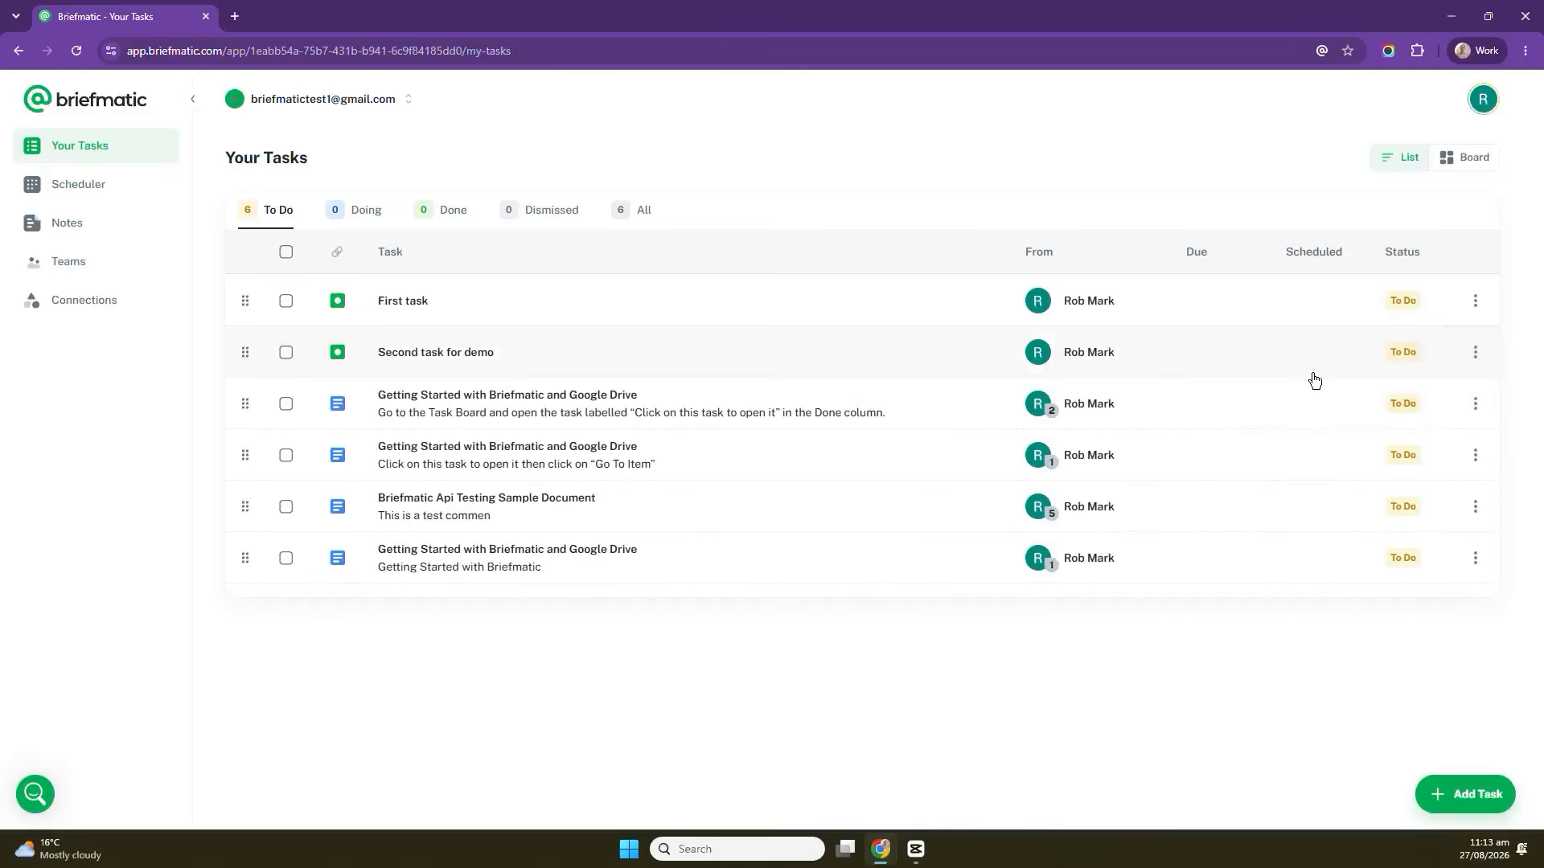
# Change the status of Second task for demo to Done and review the To Do, Doing and Done tabs.
pyautogui.click(1476, 302)
pyautogui.moveTo(1447, 336)
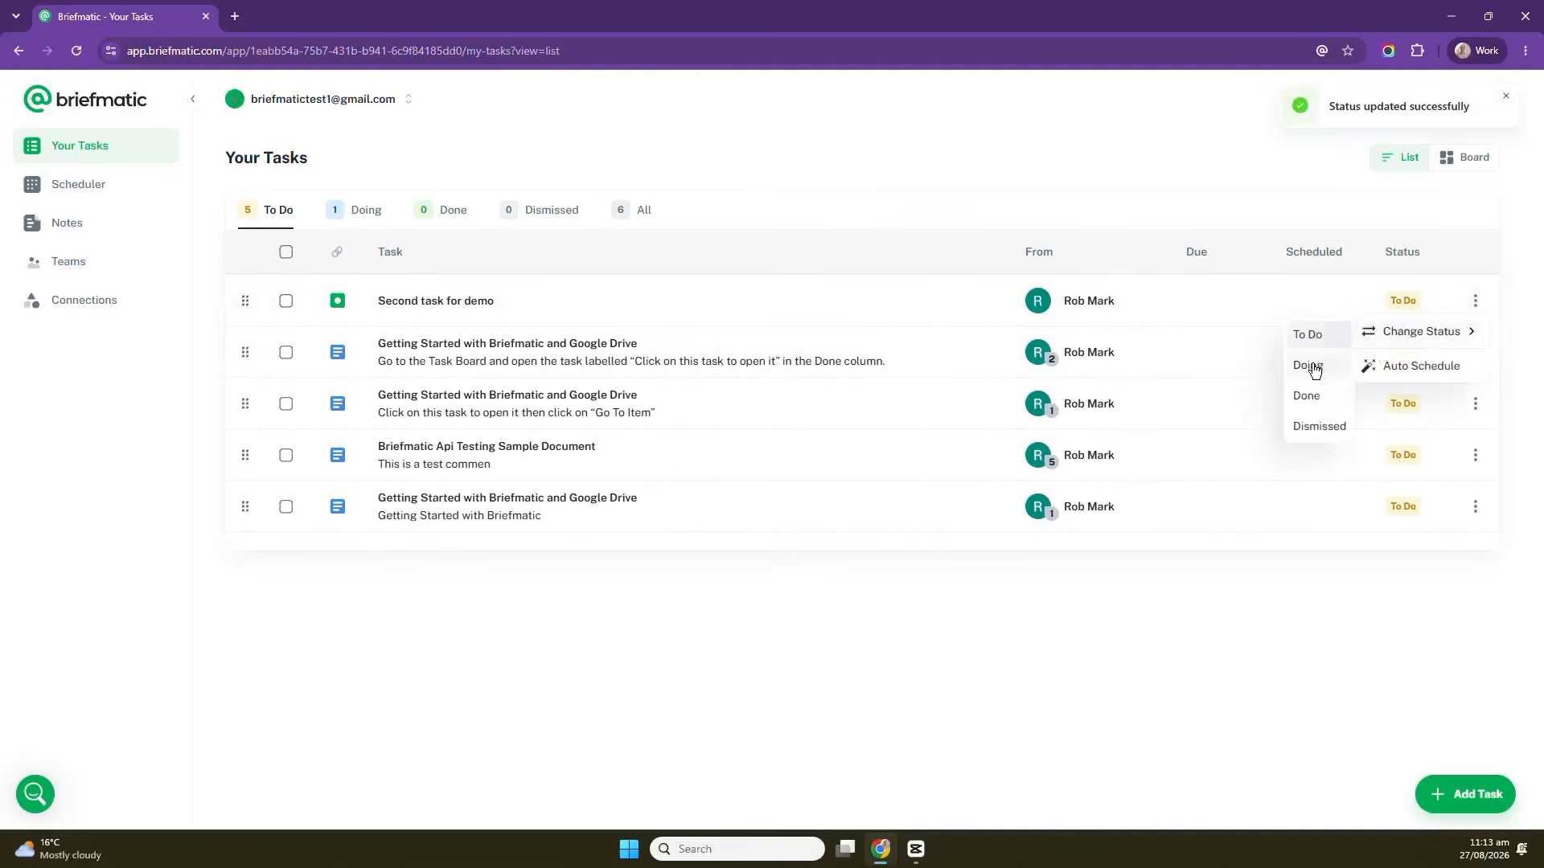
pyautogui.click(1307, 396)
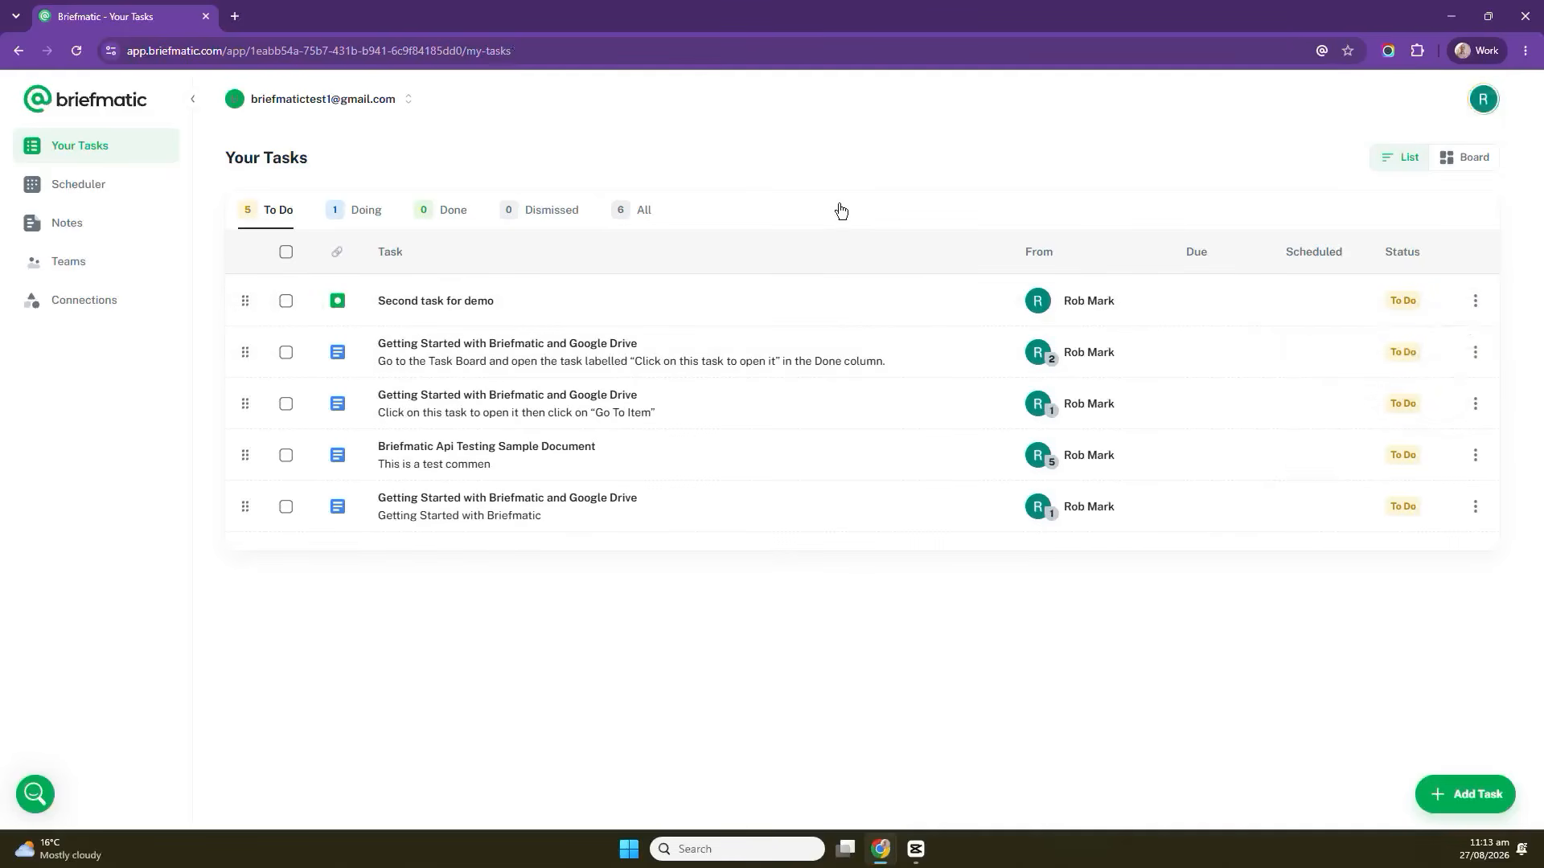
pyautogui.click(358, 211)
pyautogui.click(455, 213)
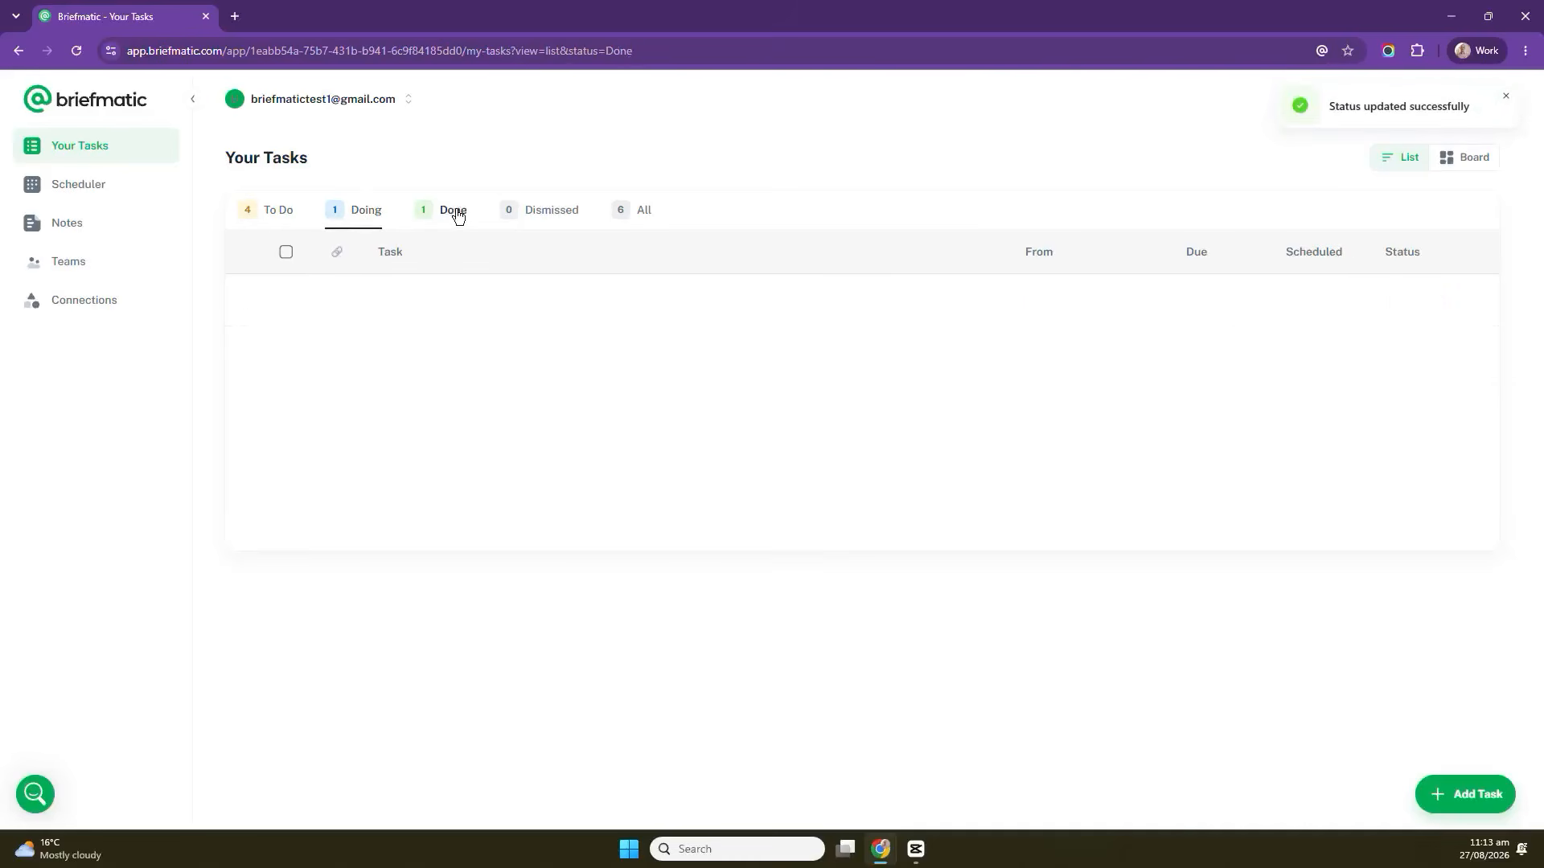
pyautogui.click(266, 212)
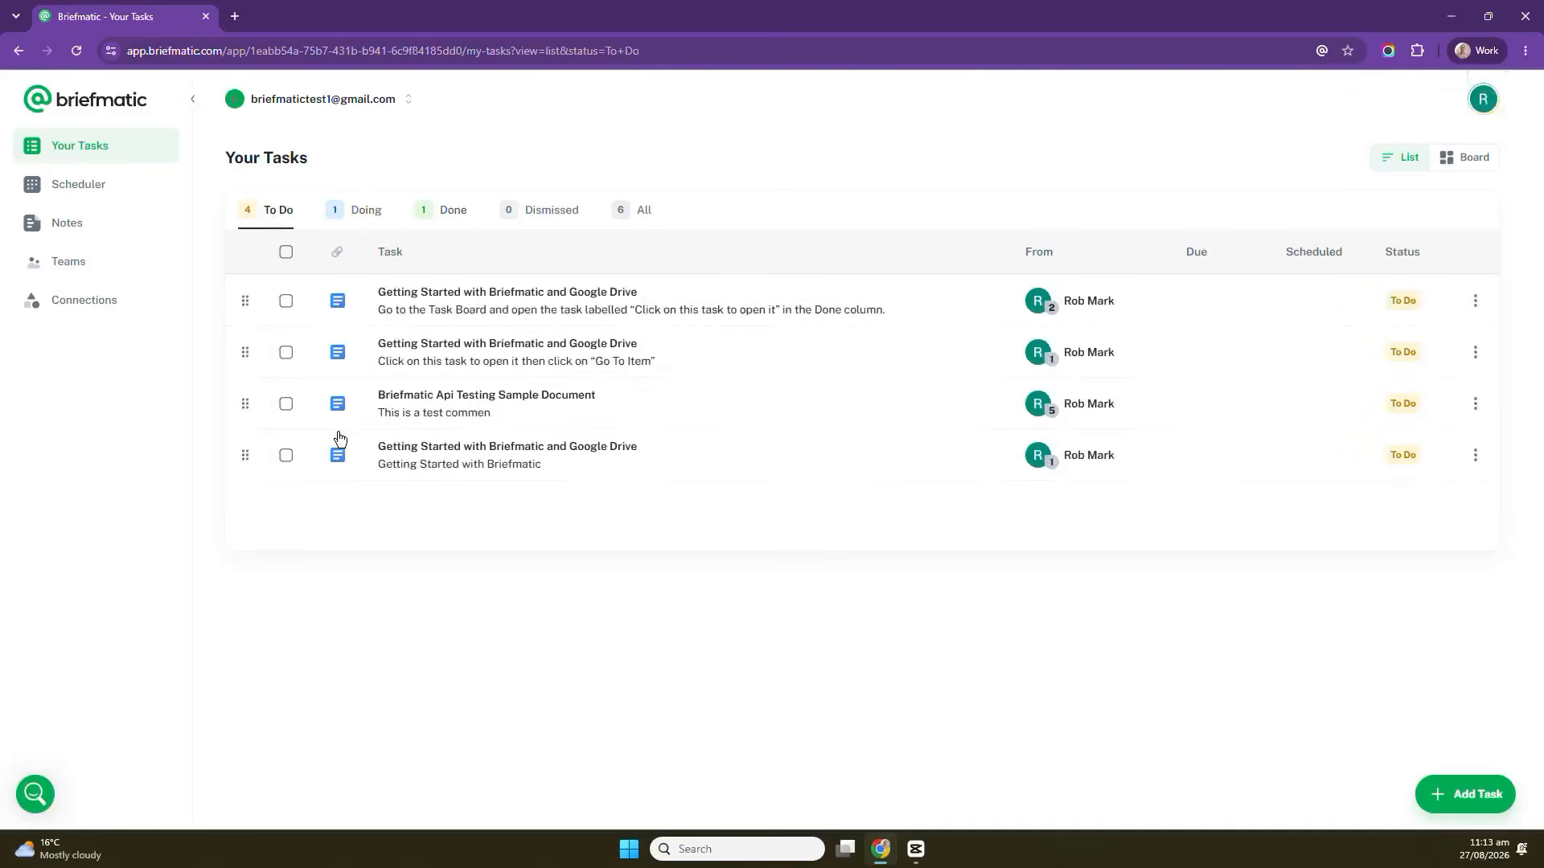
pyautogui.click(356, 210)
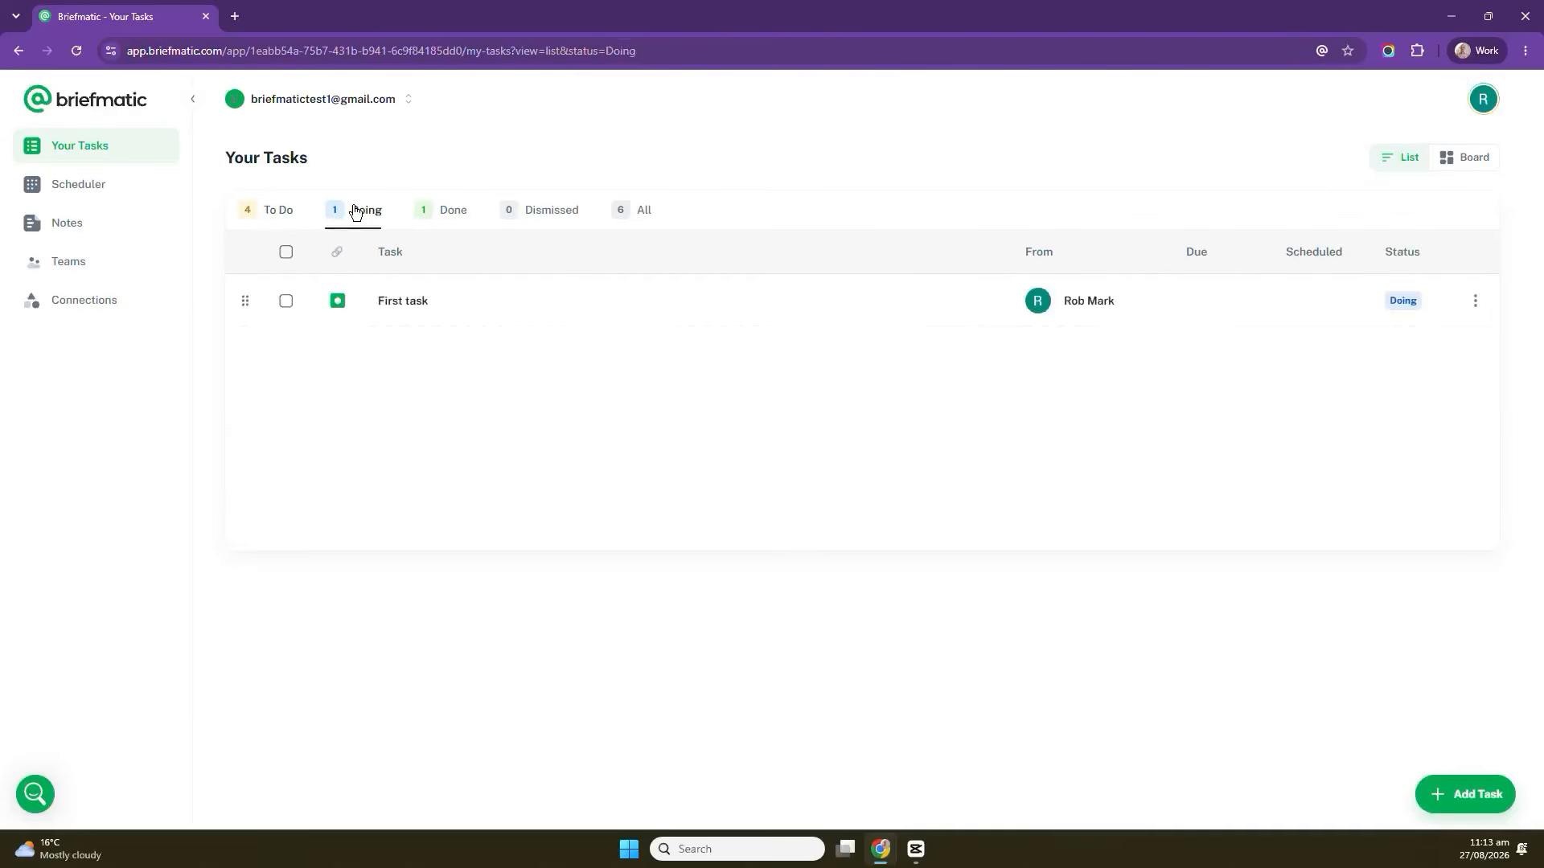
pyautogui.click(461, 215)
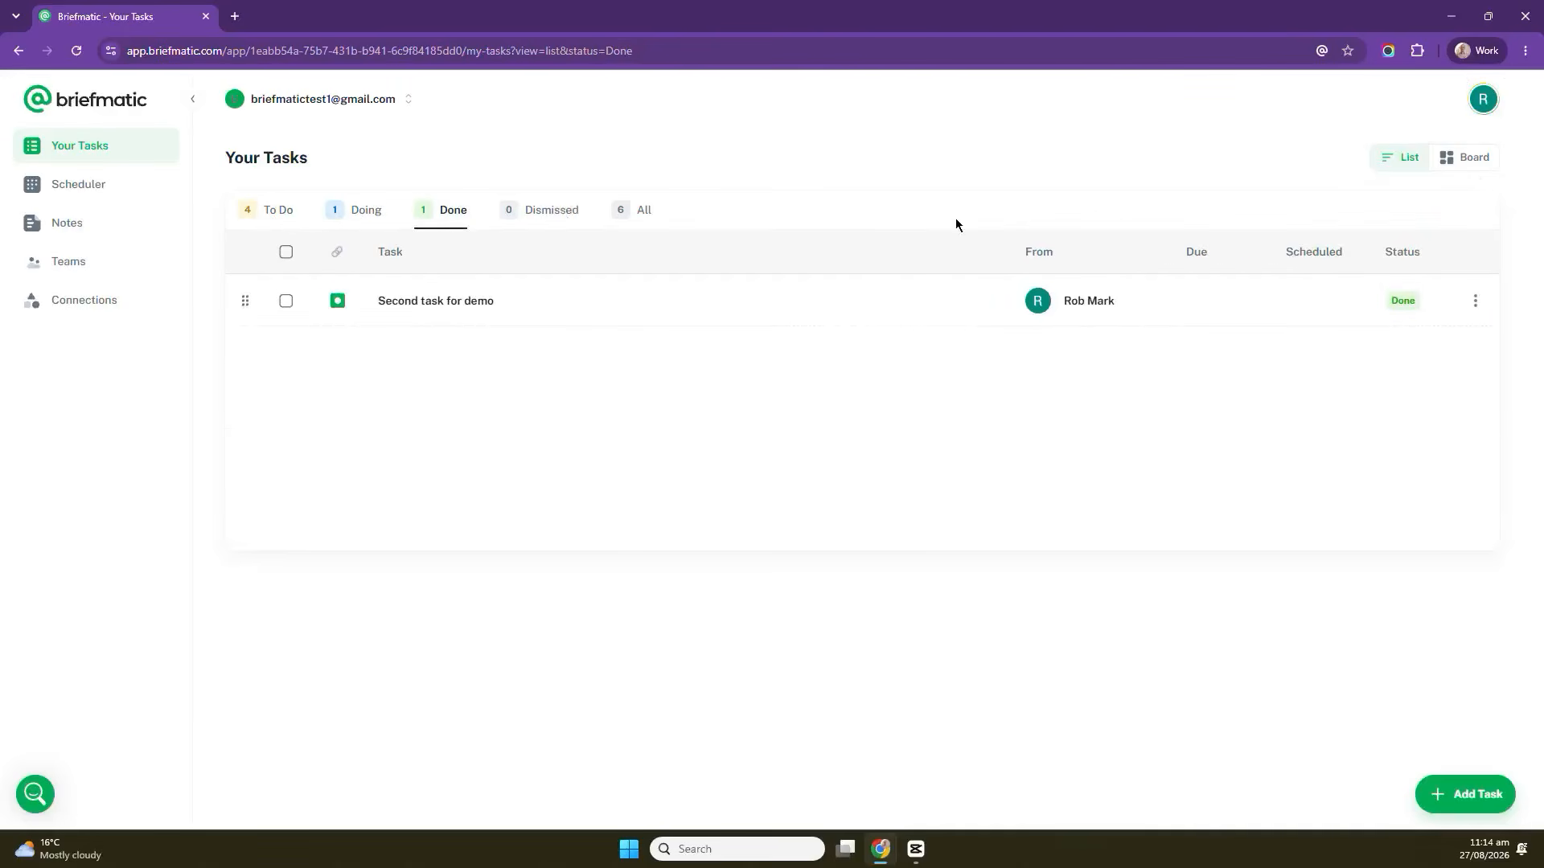
# In board view, move the top Getting Started card to Doing and the next one to Done.
pyautogui.click(1472, 161)
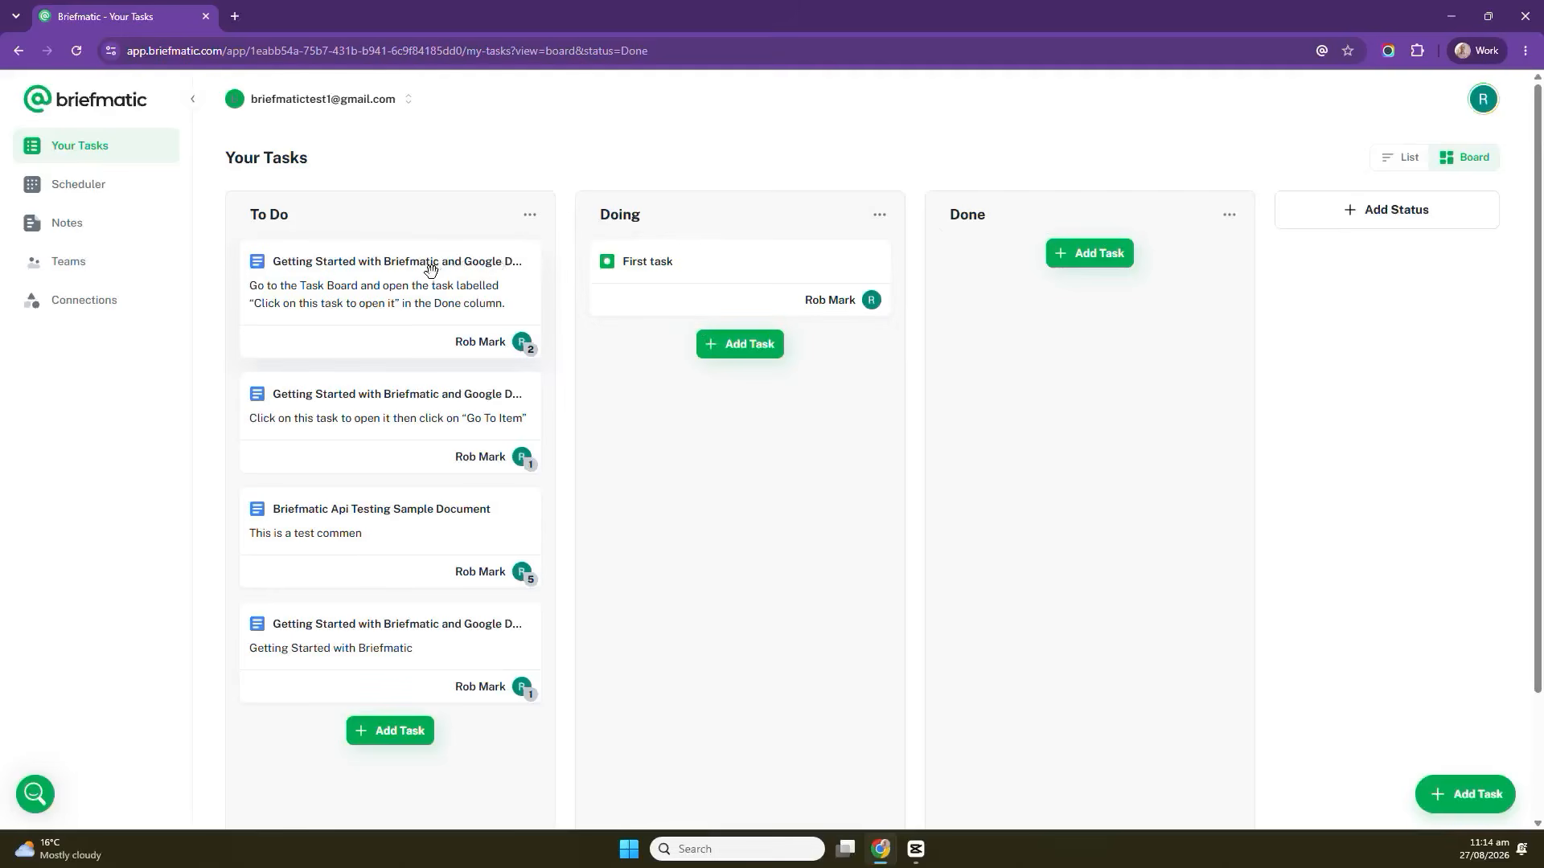
pyautogui.moveTo(430, 268); pyautogui.dragTo(724, 255)
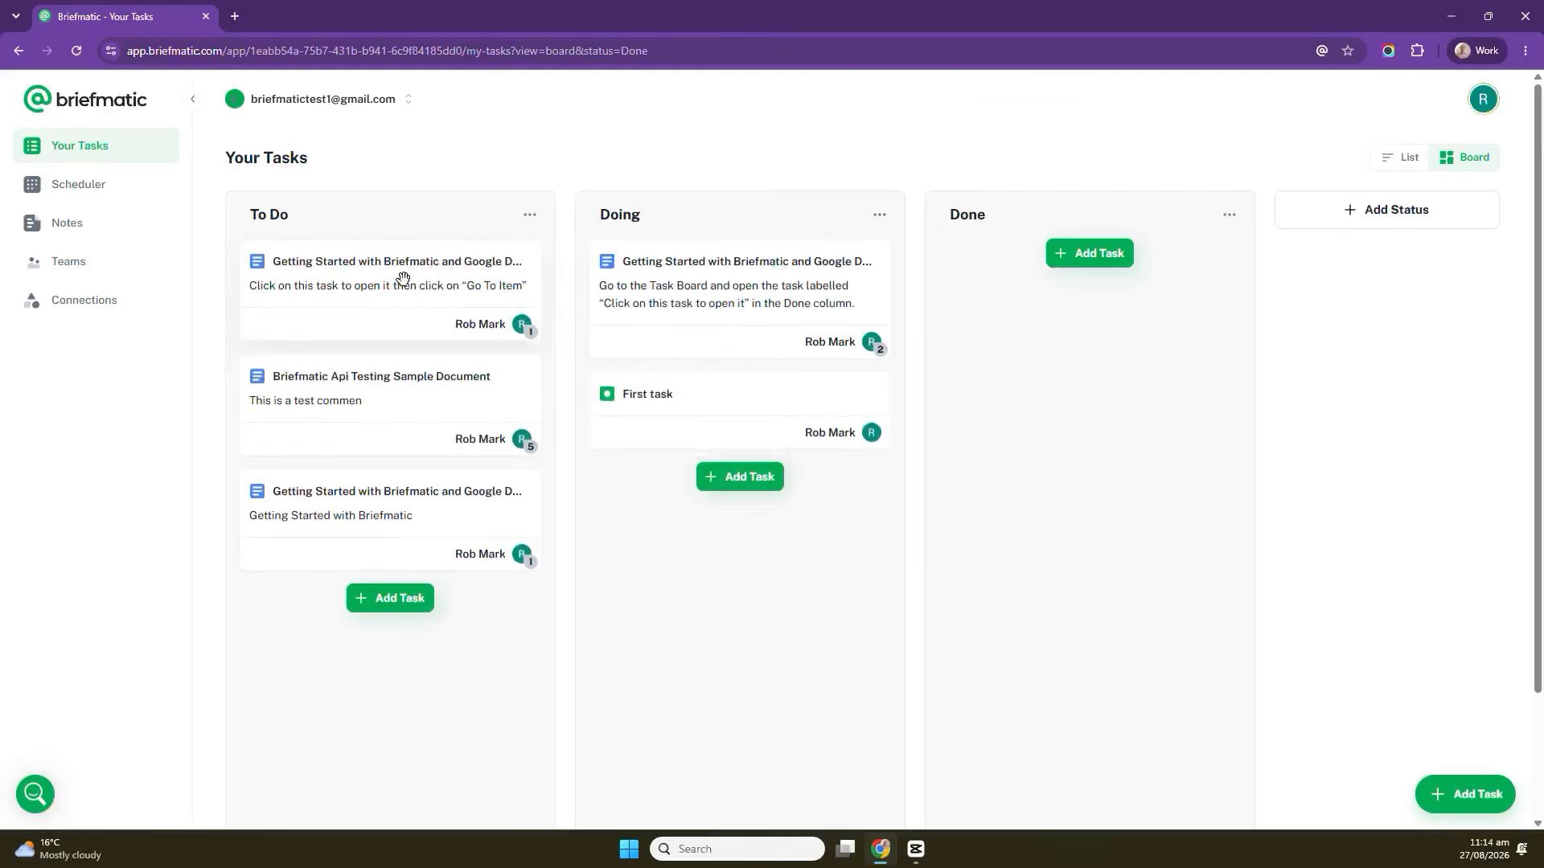
pyautogui.moveTo(403, 278); pyautogui.dragTo(1180, 252)
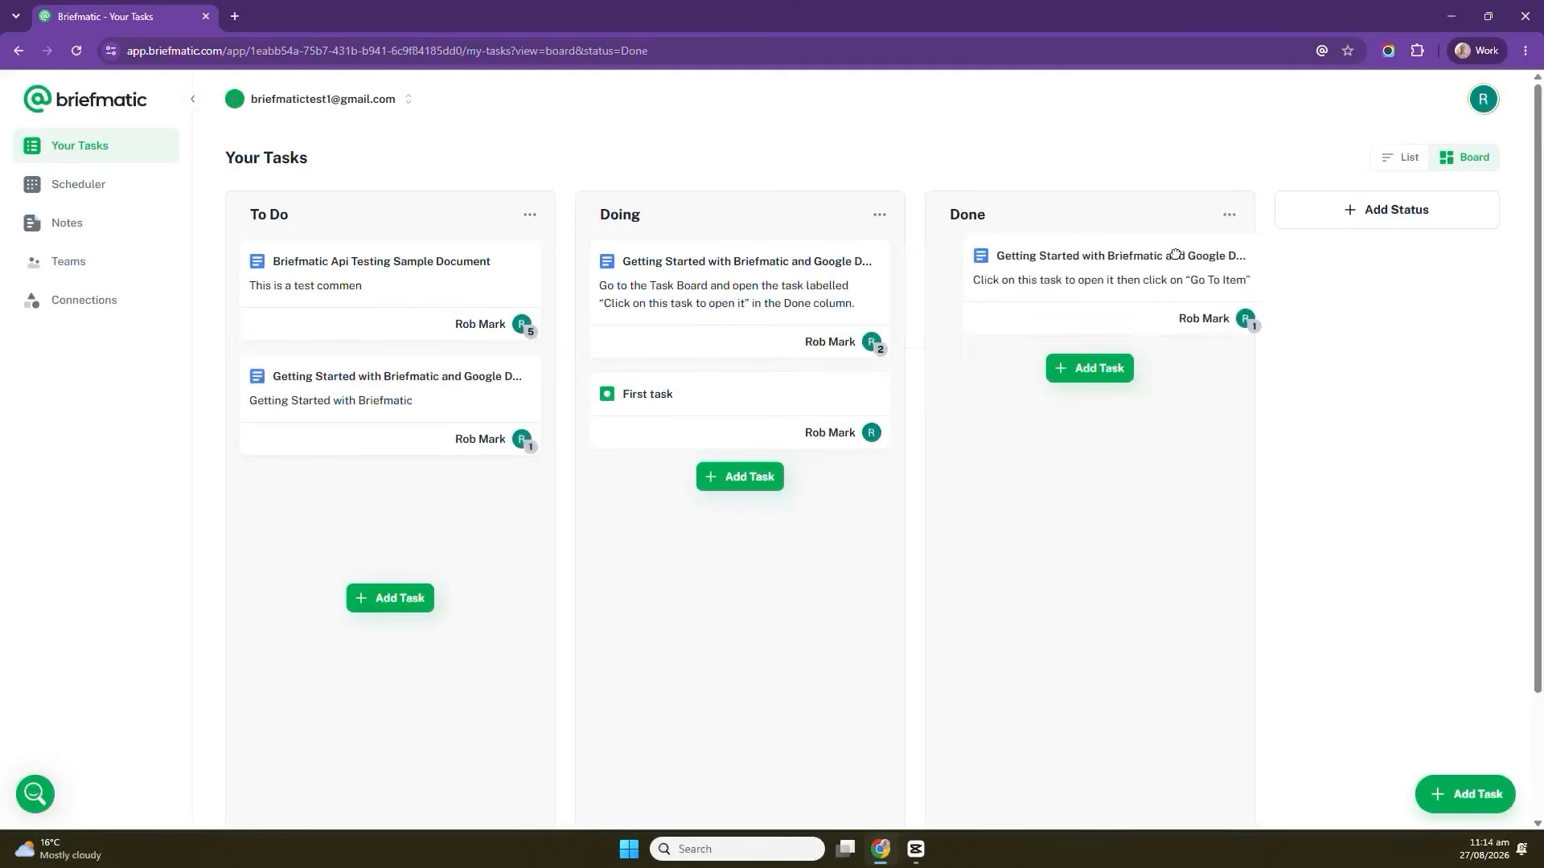
# Add a board status column named Custom statuses and move it before the Done column.
pyautogui.click(1434, 215)
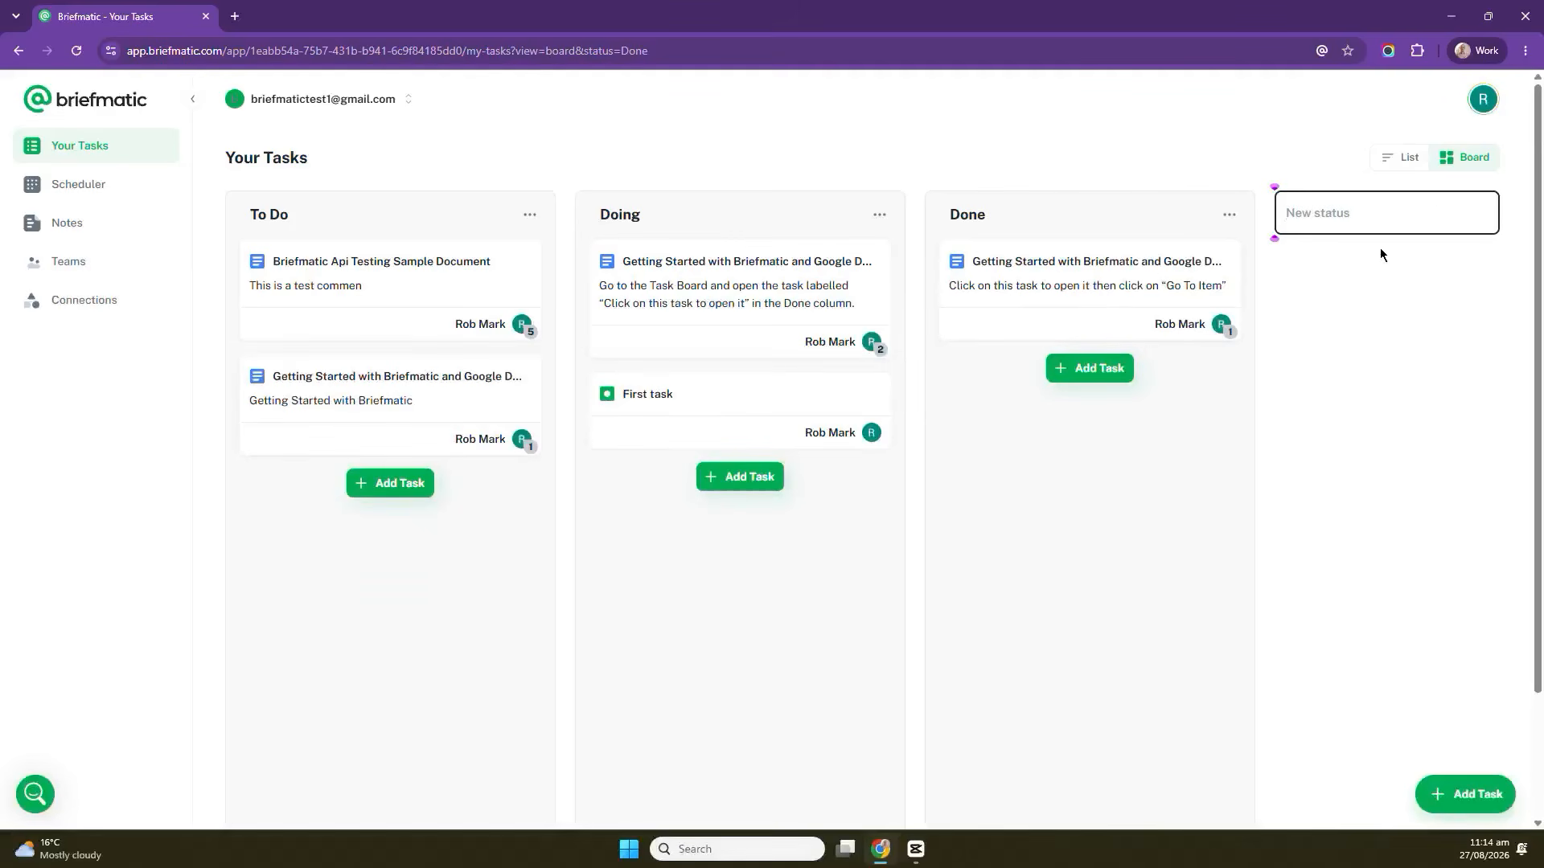
pyautogui.write('Custom statuses')
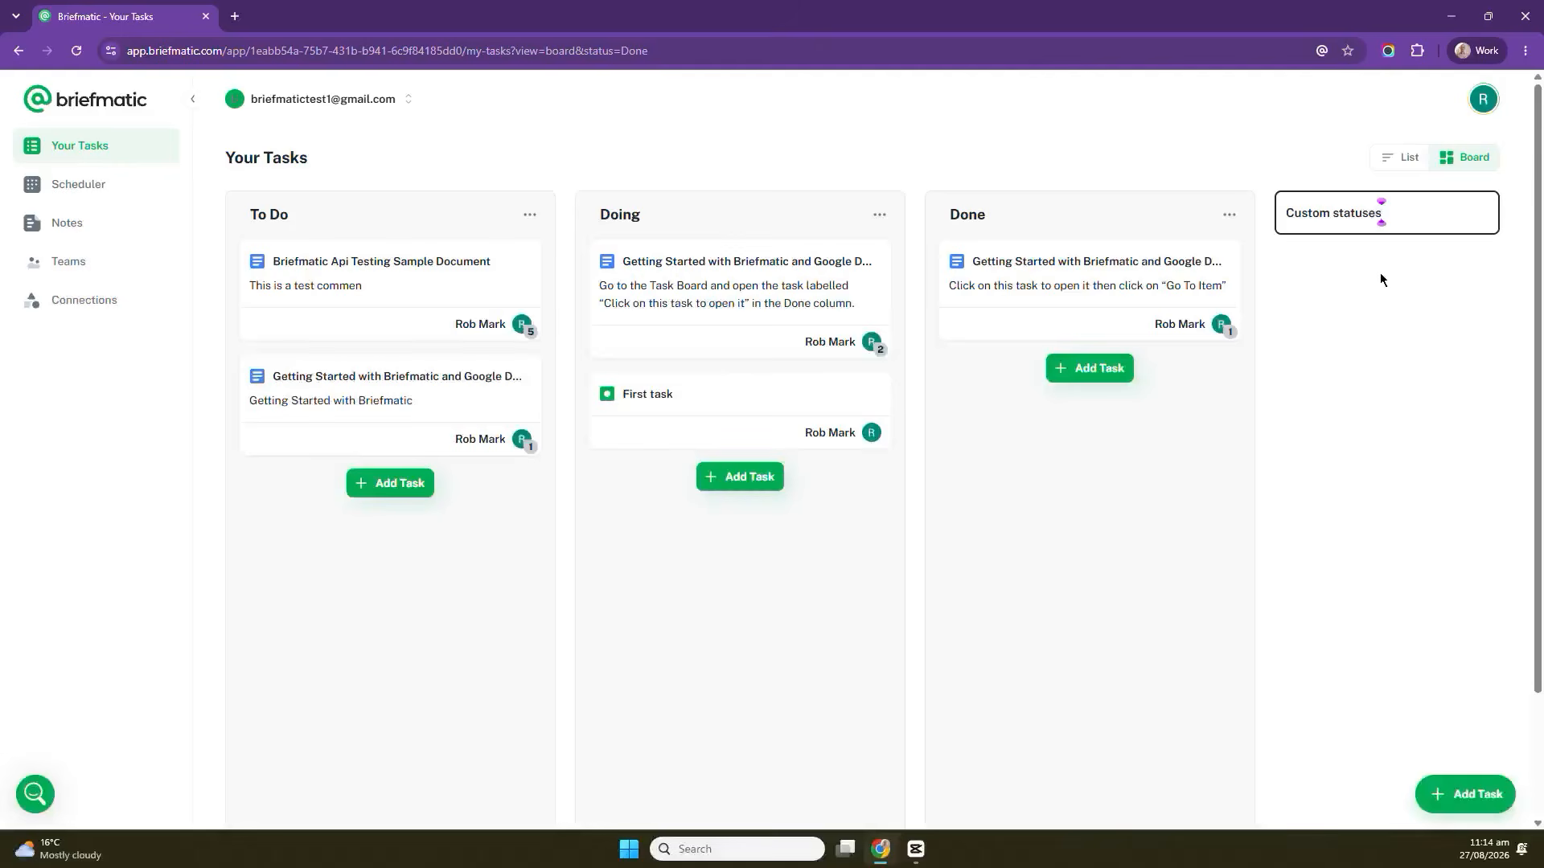
pyautogui.press('Return')
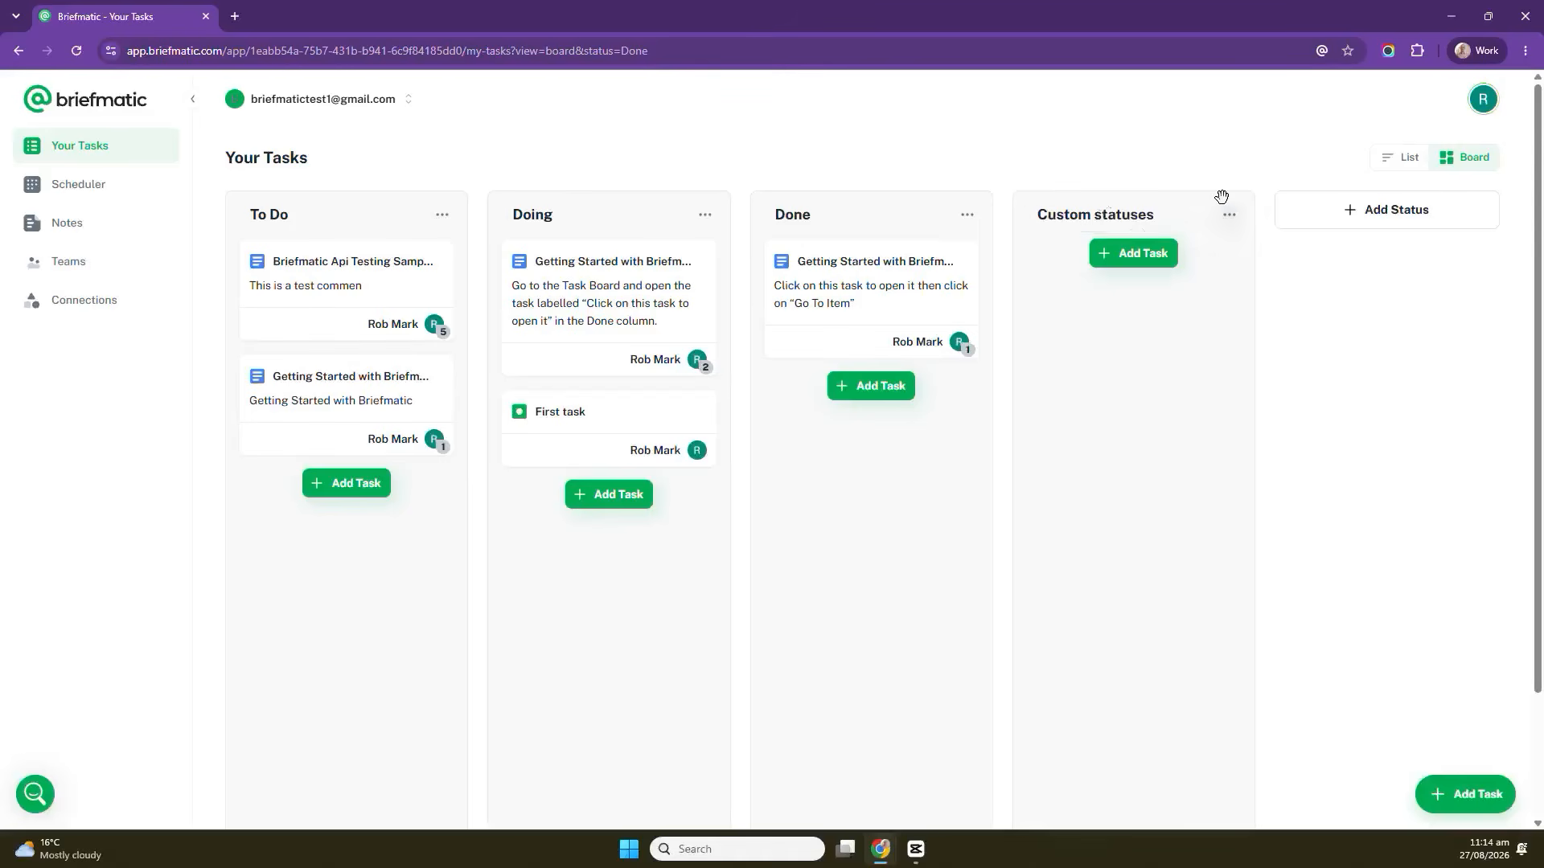
pyautogui.moveTo(1083, 213); pyautogui.dragTo(820, 214)
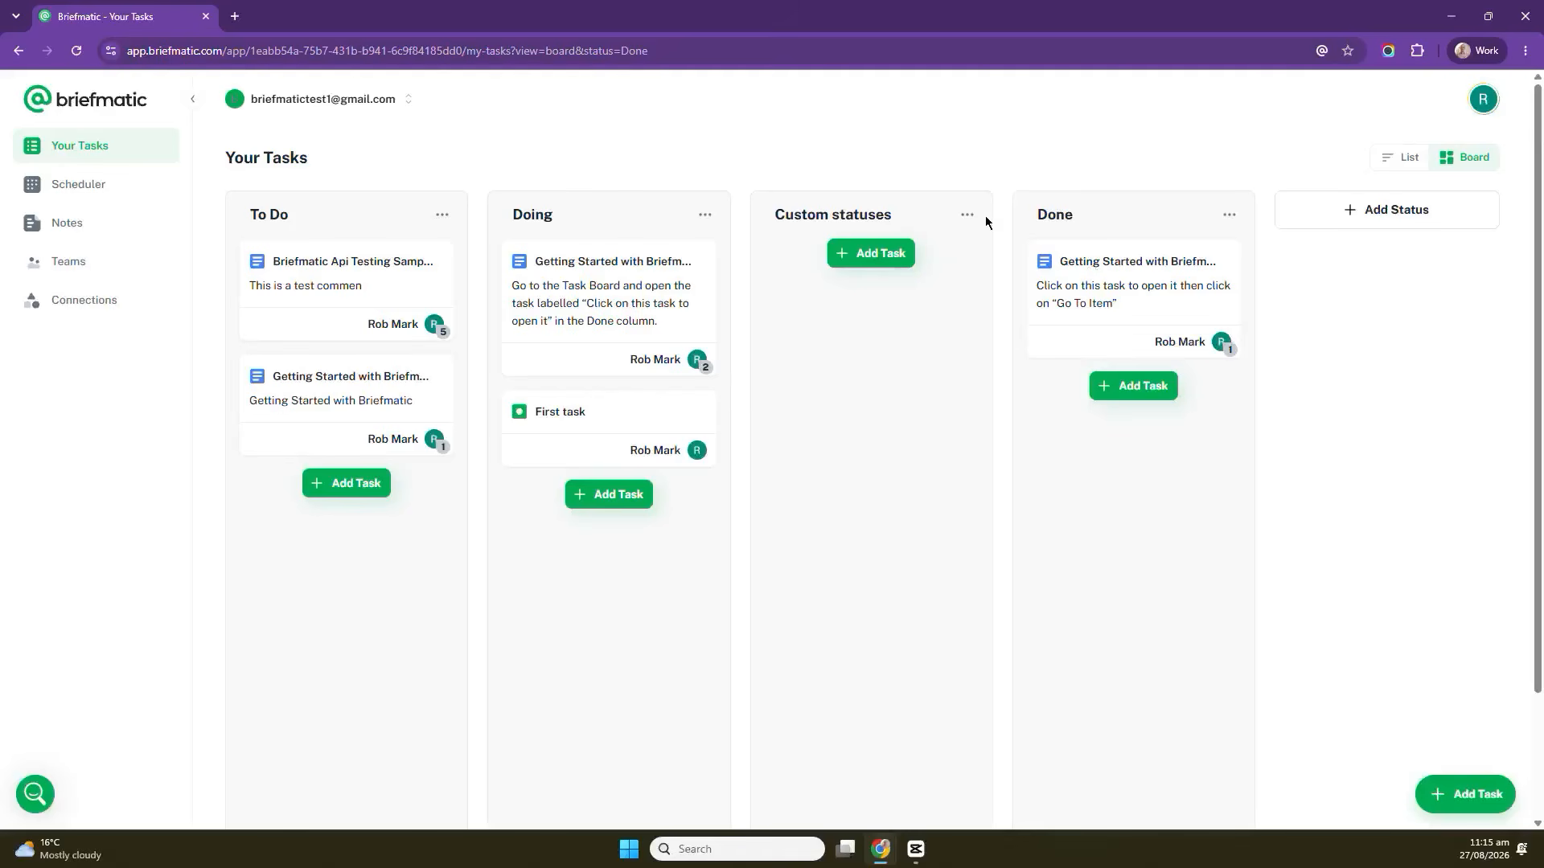
# Open the details of the Getting Started task in the Doing column, then close them.
pyautogui.click(830, 224)
pyautogui.click(1400, 161)
pyautogui.click(1465, 167)
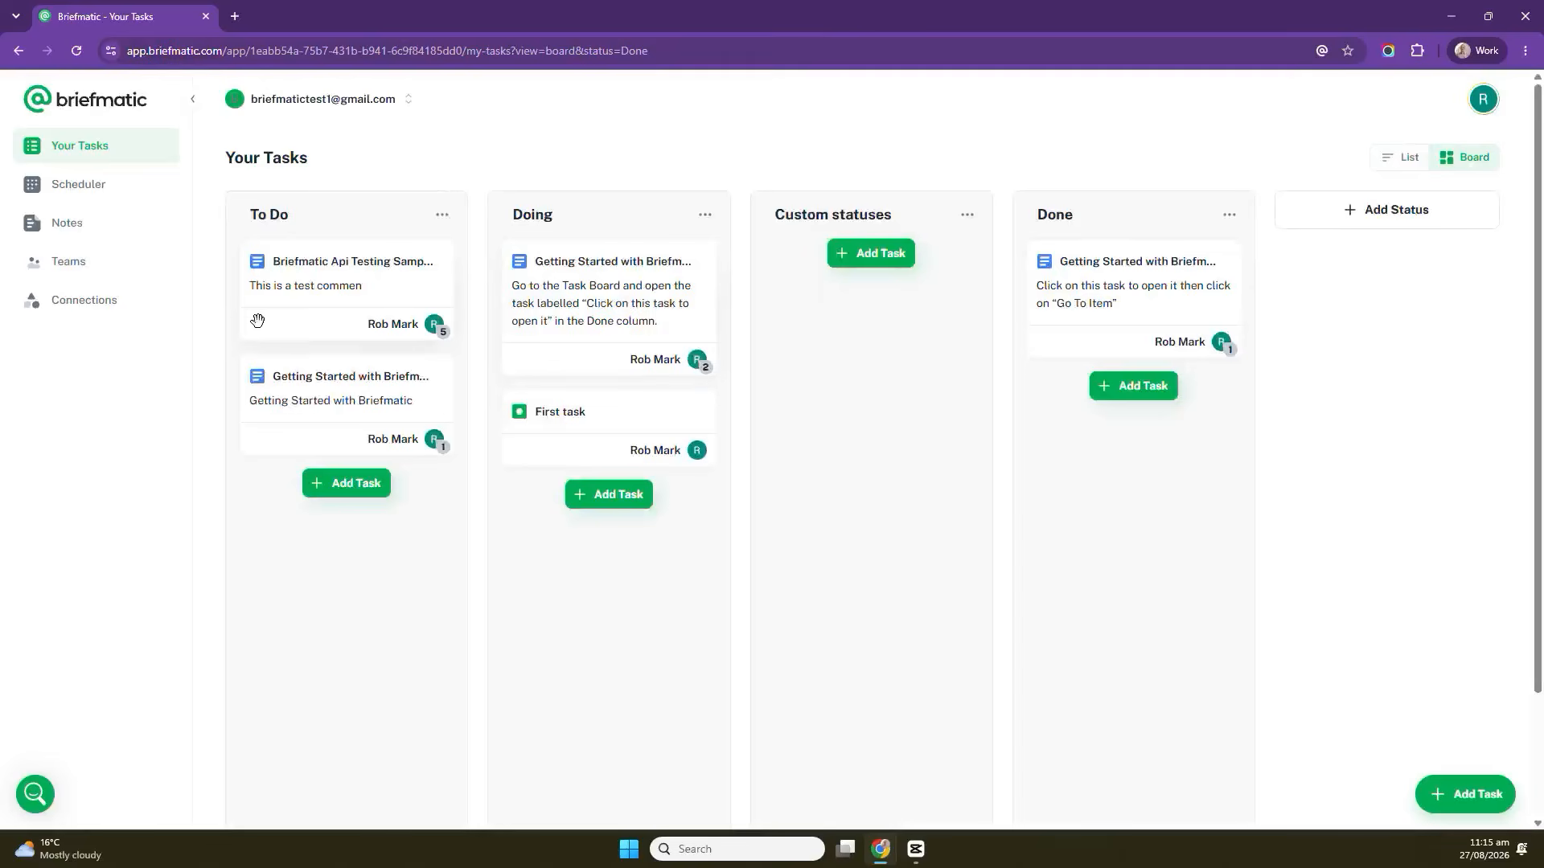
pyautogui.click(645, 291)
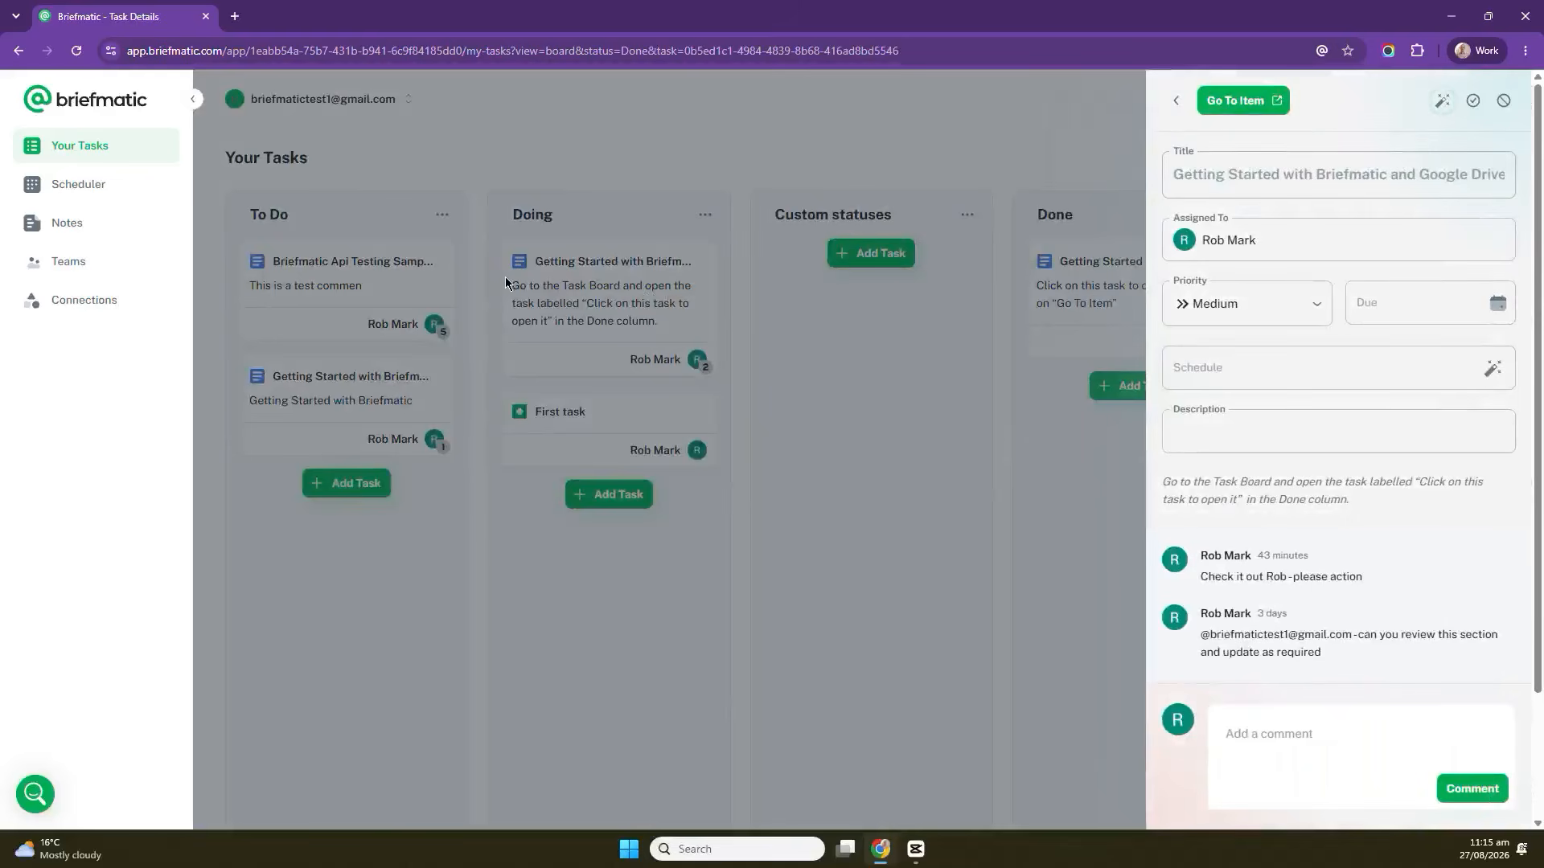
pyautogui.click(950, 357)
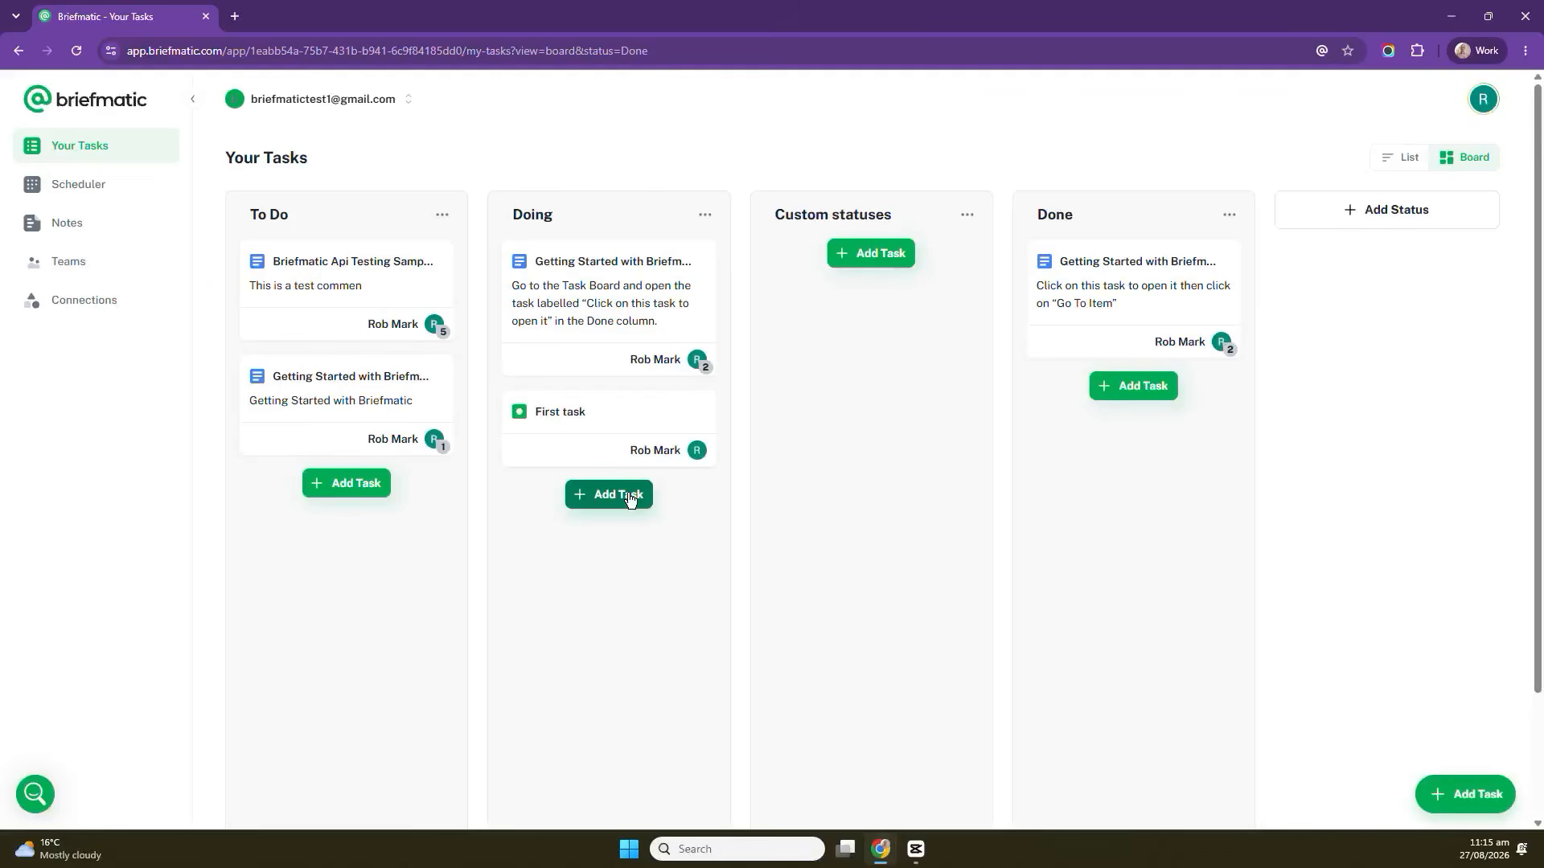
# Add a task named Third task to the Doing column.
pyautogui.click(630, 498)
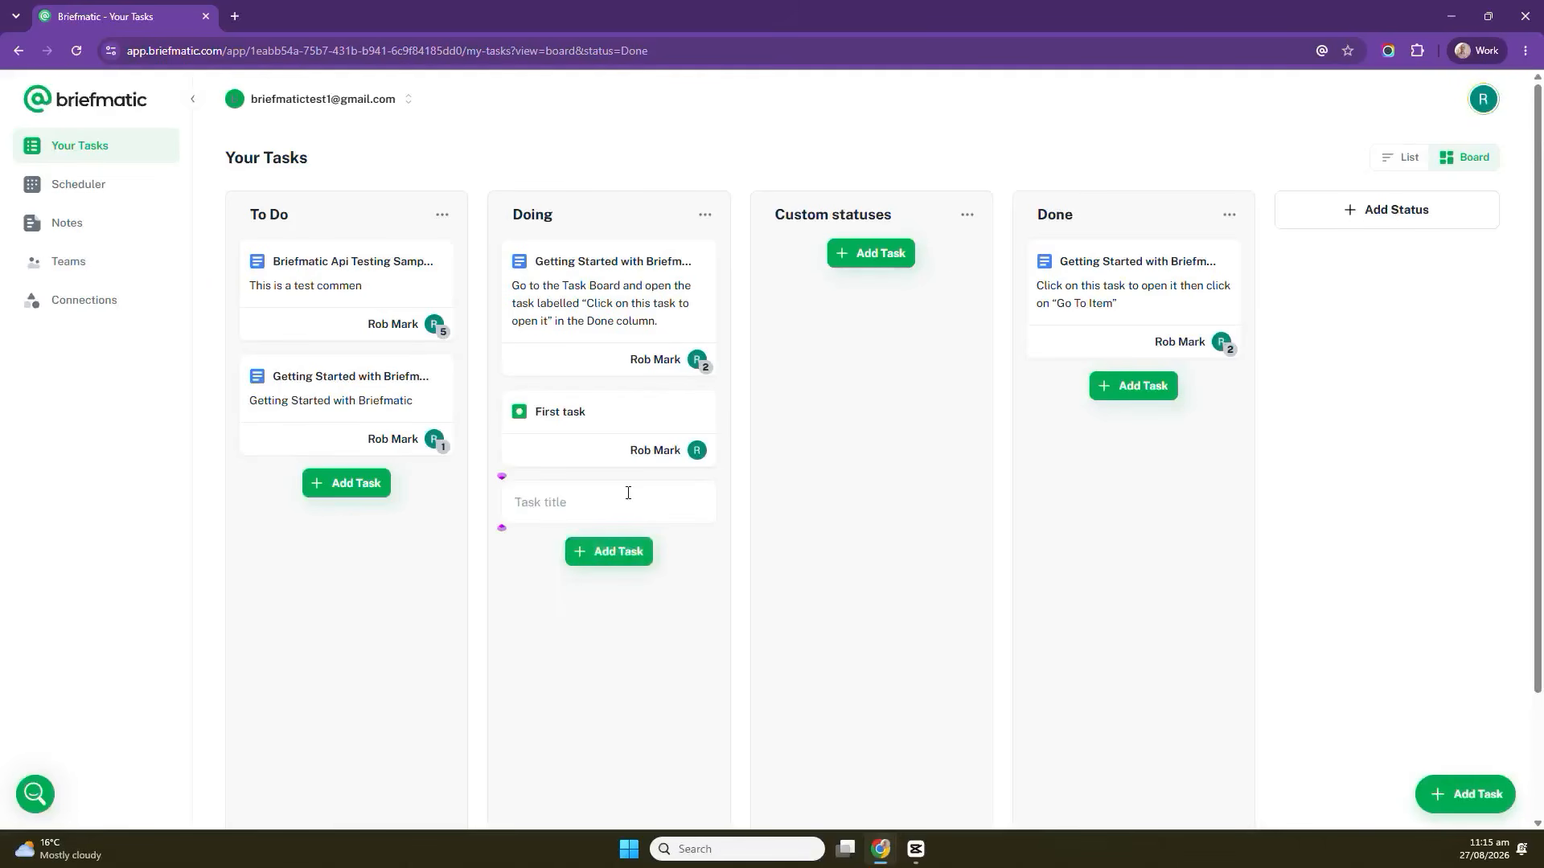
pyautogui.write('Third t')
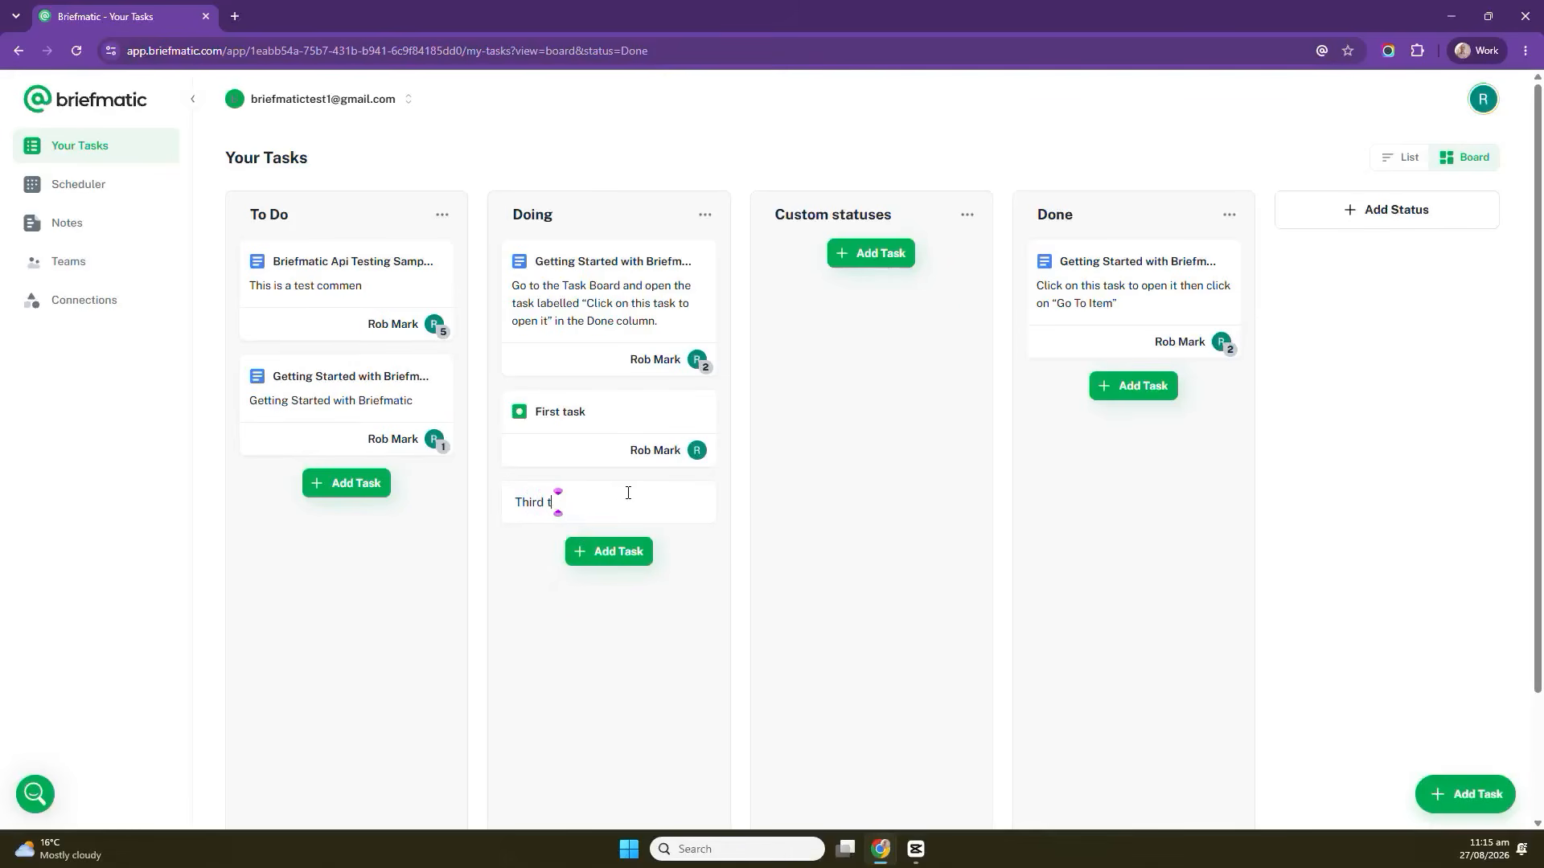
pyautogui.write('ask')
pyautogui.press('Return')
# Start a new task titled Forth Task with the description More details, then close the panel.
pyautogui.click(1478, 784)
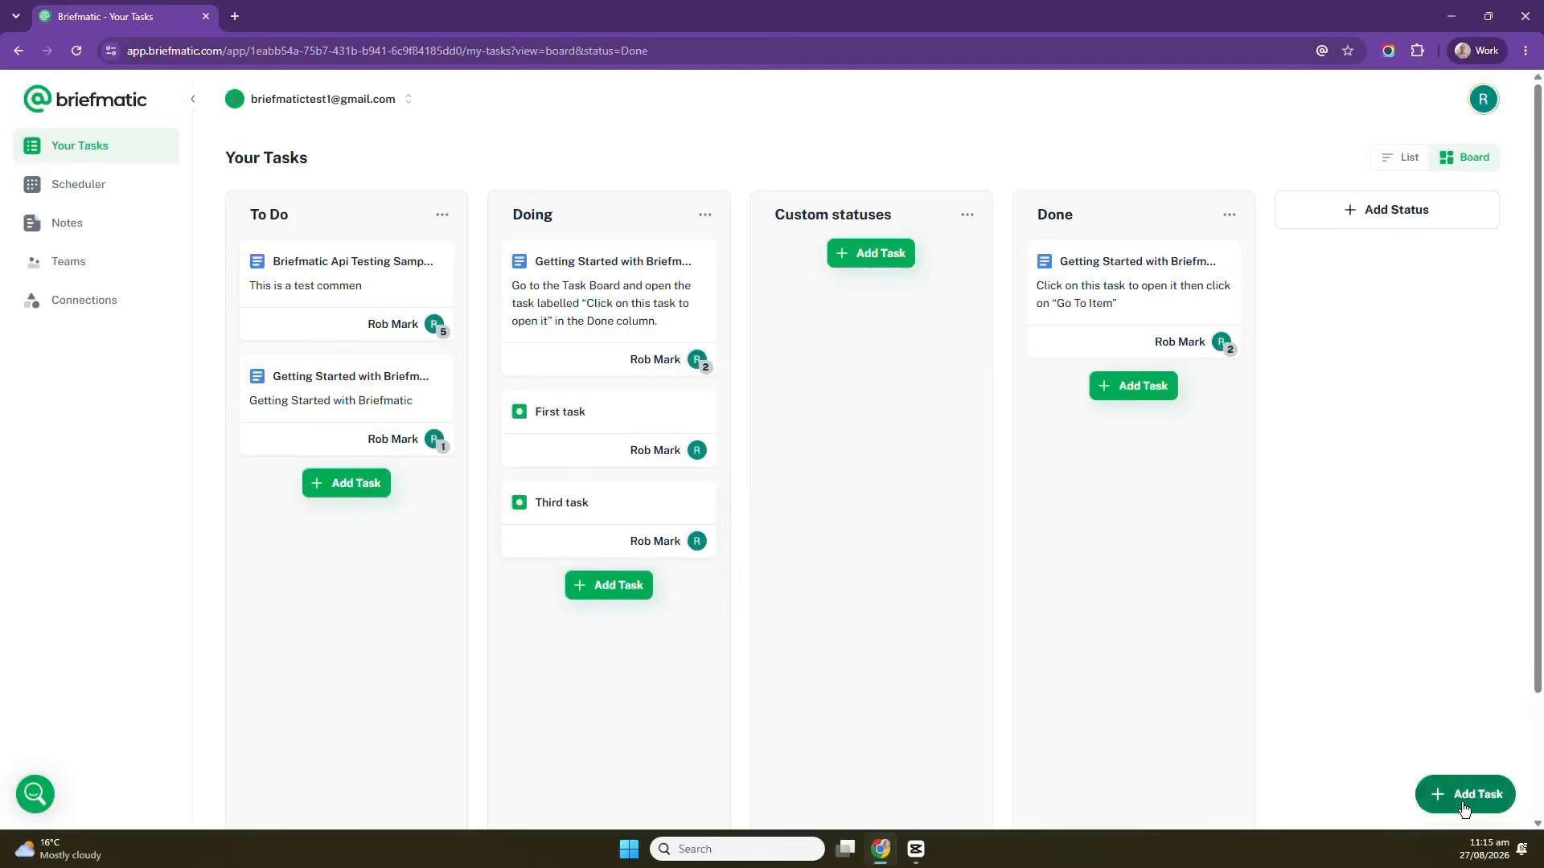
pyautogui.write('F')
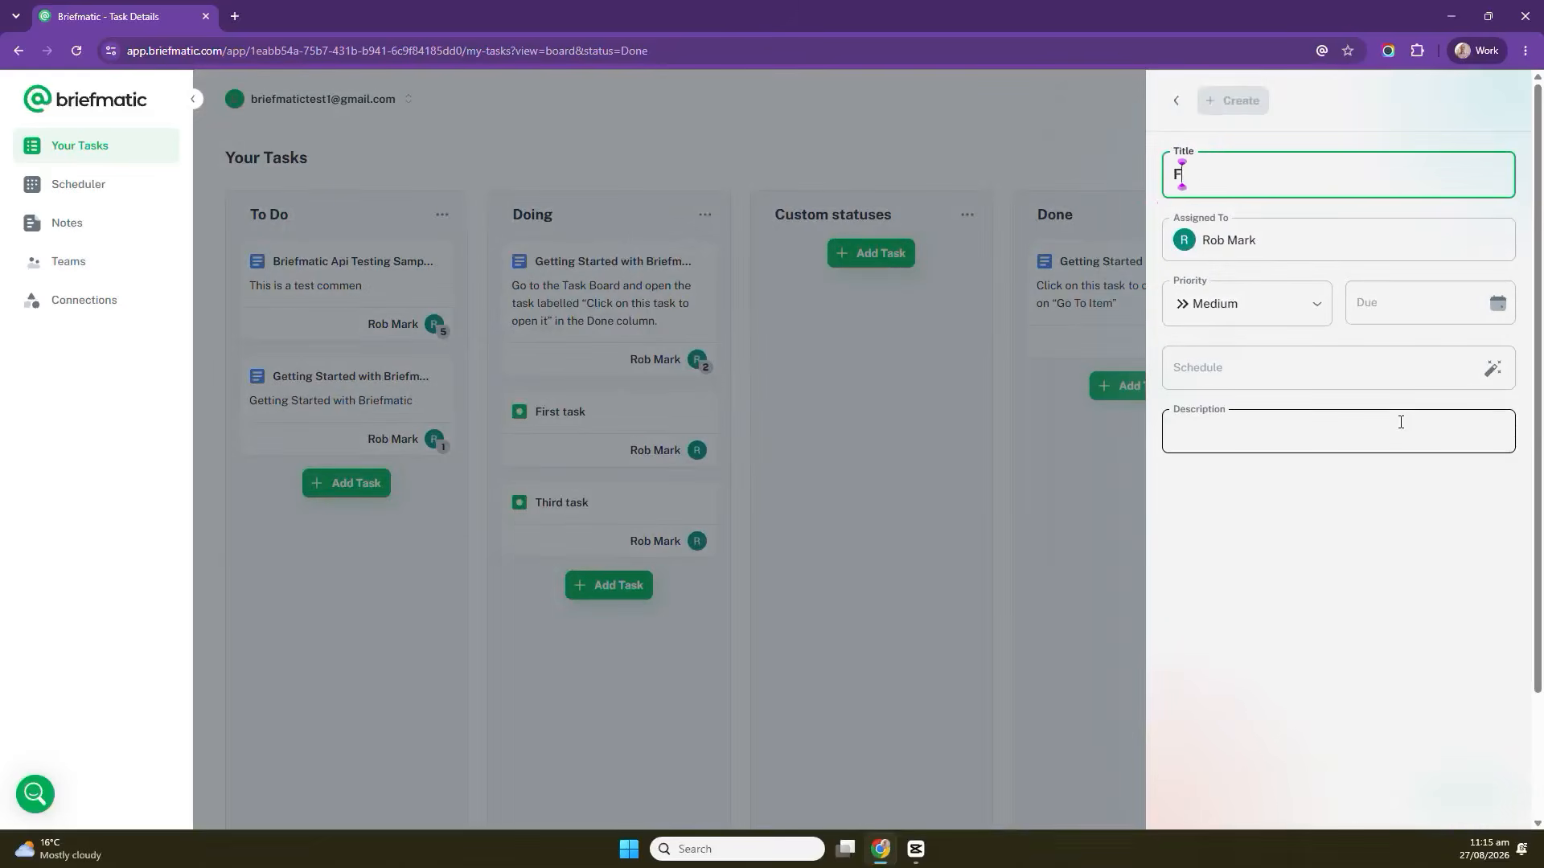
pyautogui.write('orth Task')
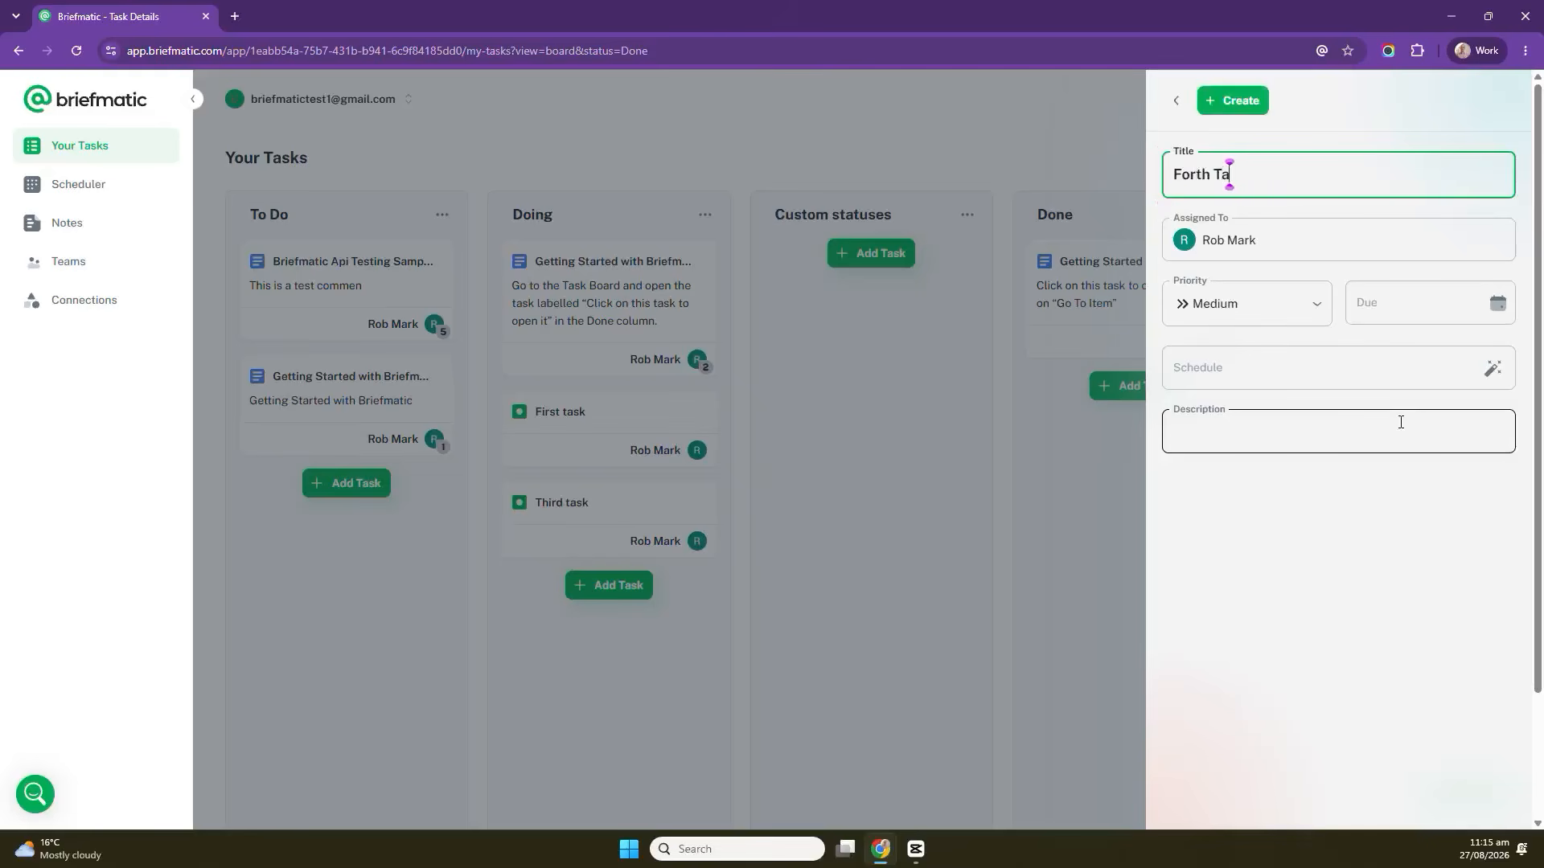
pyautogui.click(1306, 430)
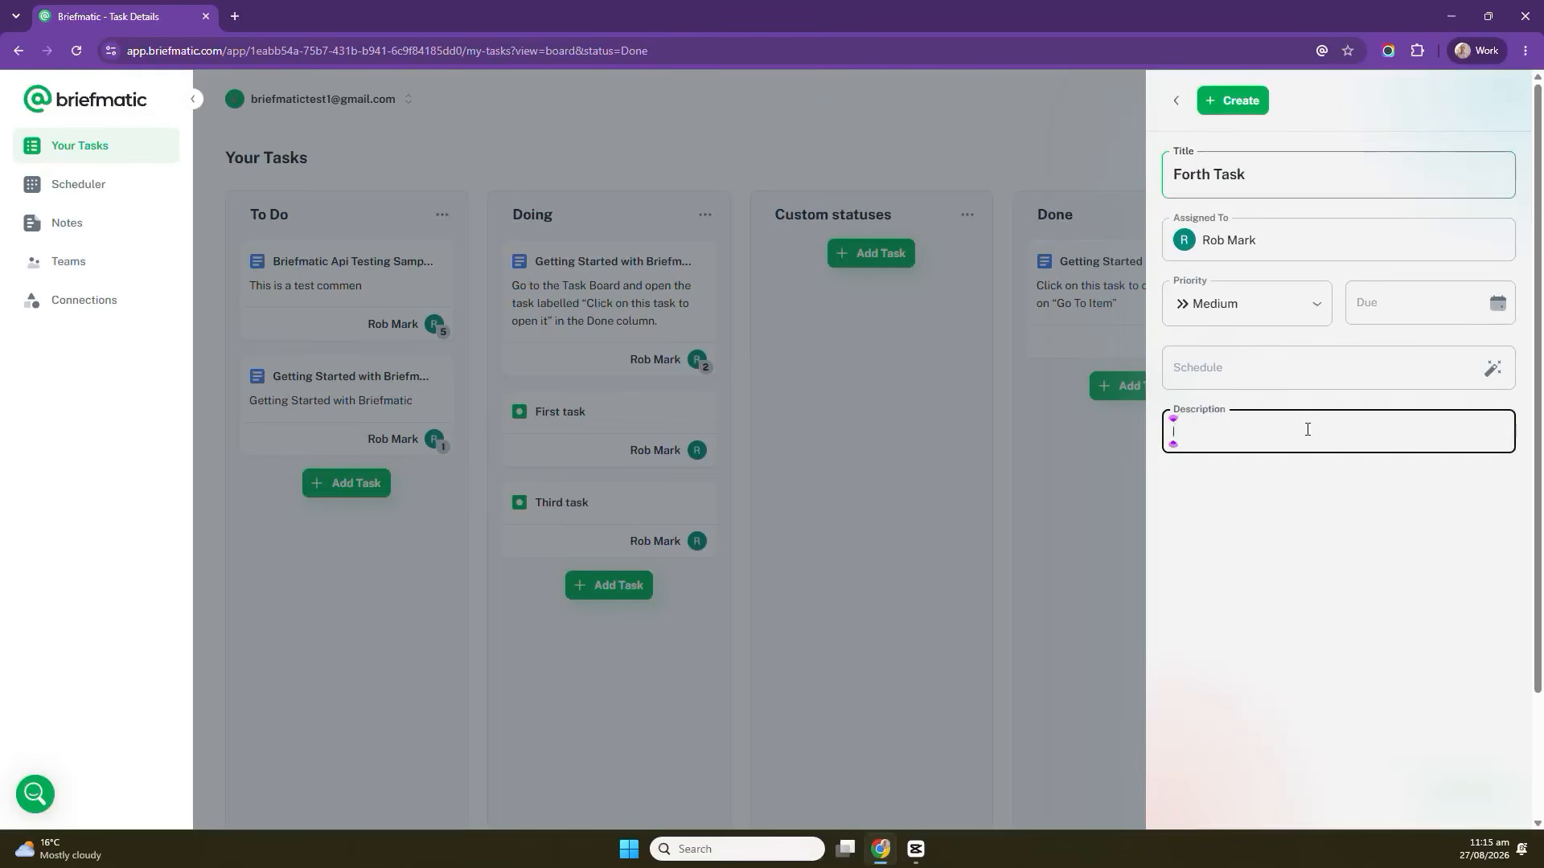
pyautogui.write('Mone drtia')
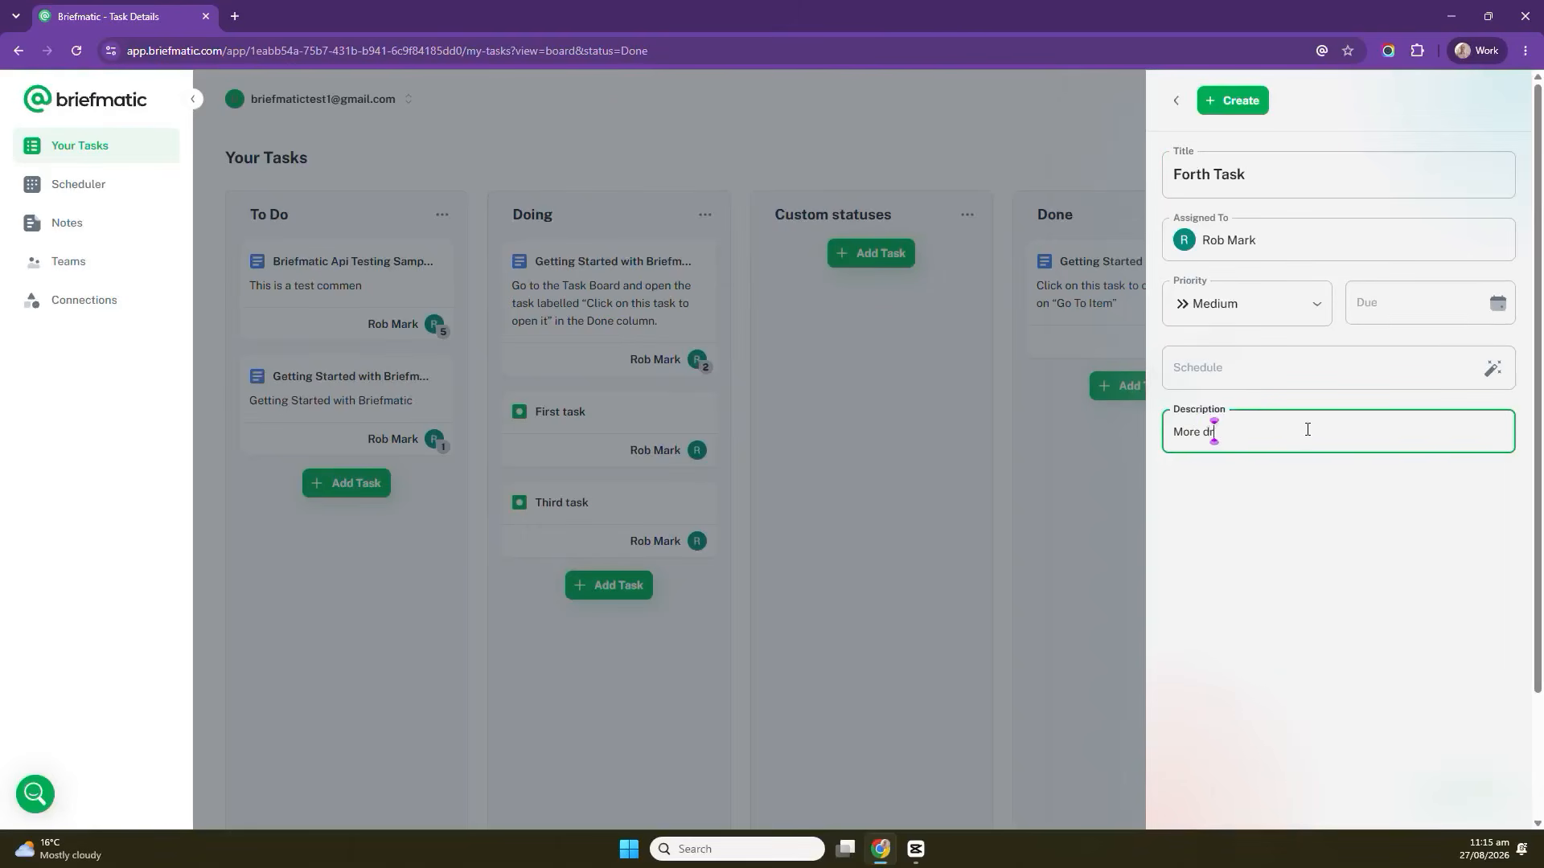
pyautogui.press('BackSpace')
pyautogui.press('BackSpace')
pyautogui.press('BackSpace')
pyautogui.press('BackSpace')
pyautogui.write('etails')
pyautogui.click(1358, 575)
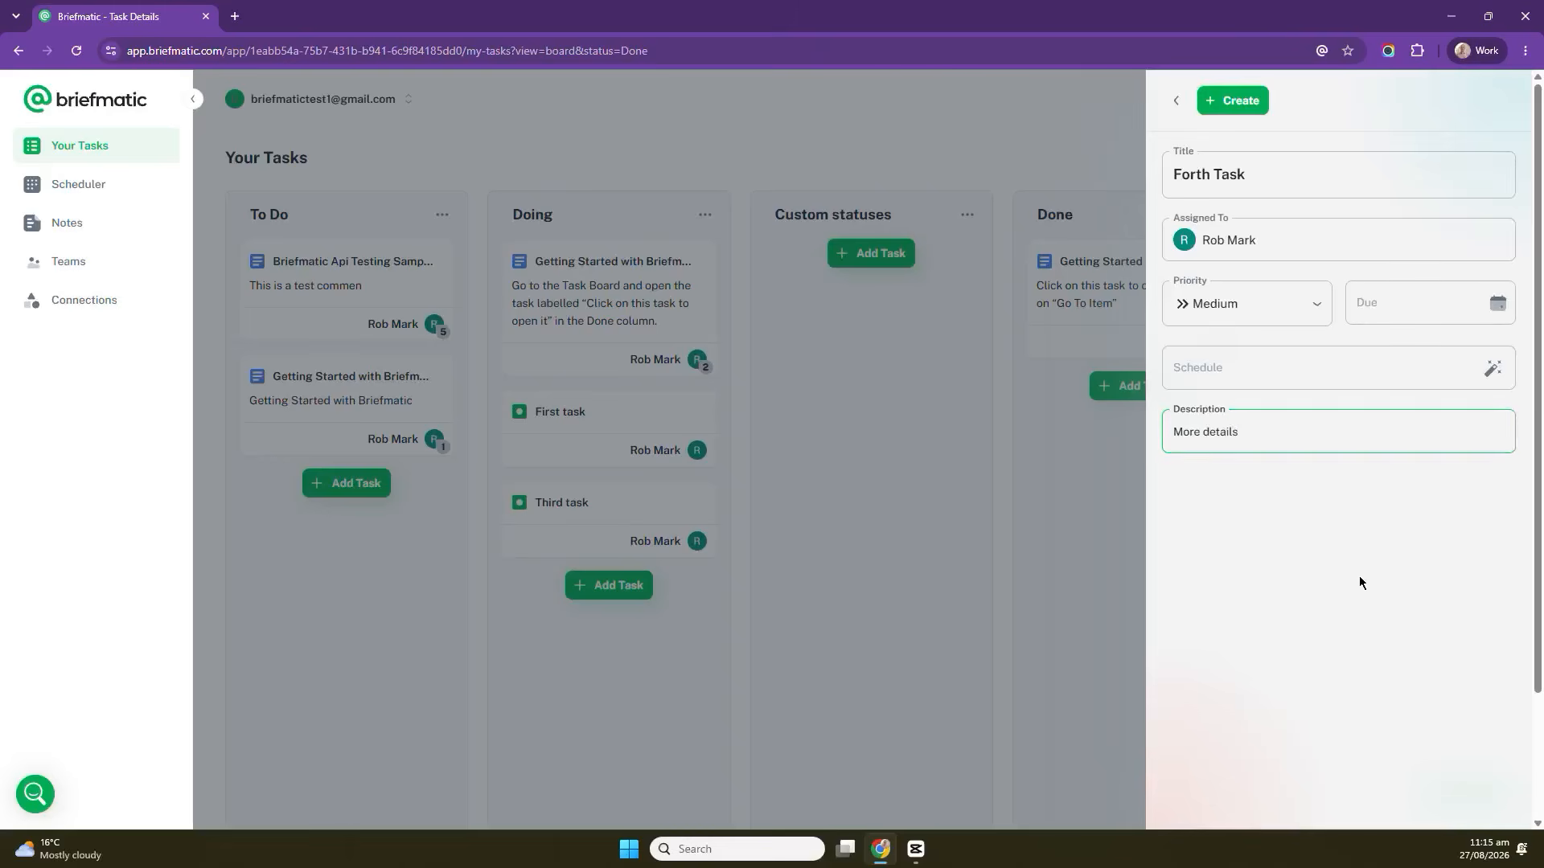
pyautogui.click(1177, 102)
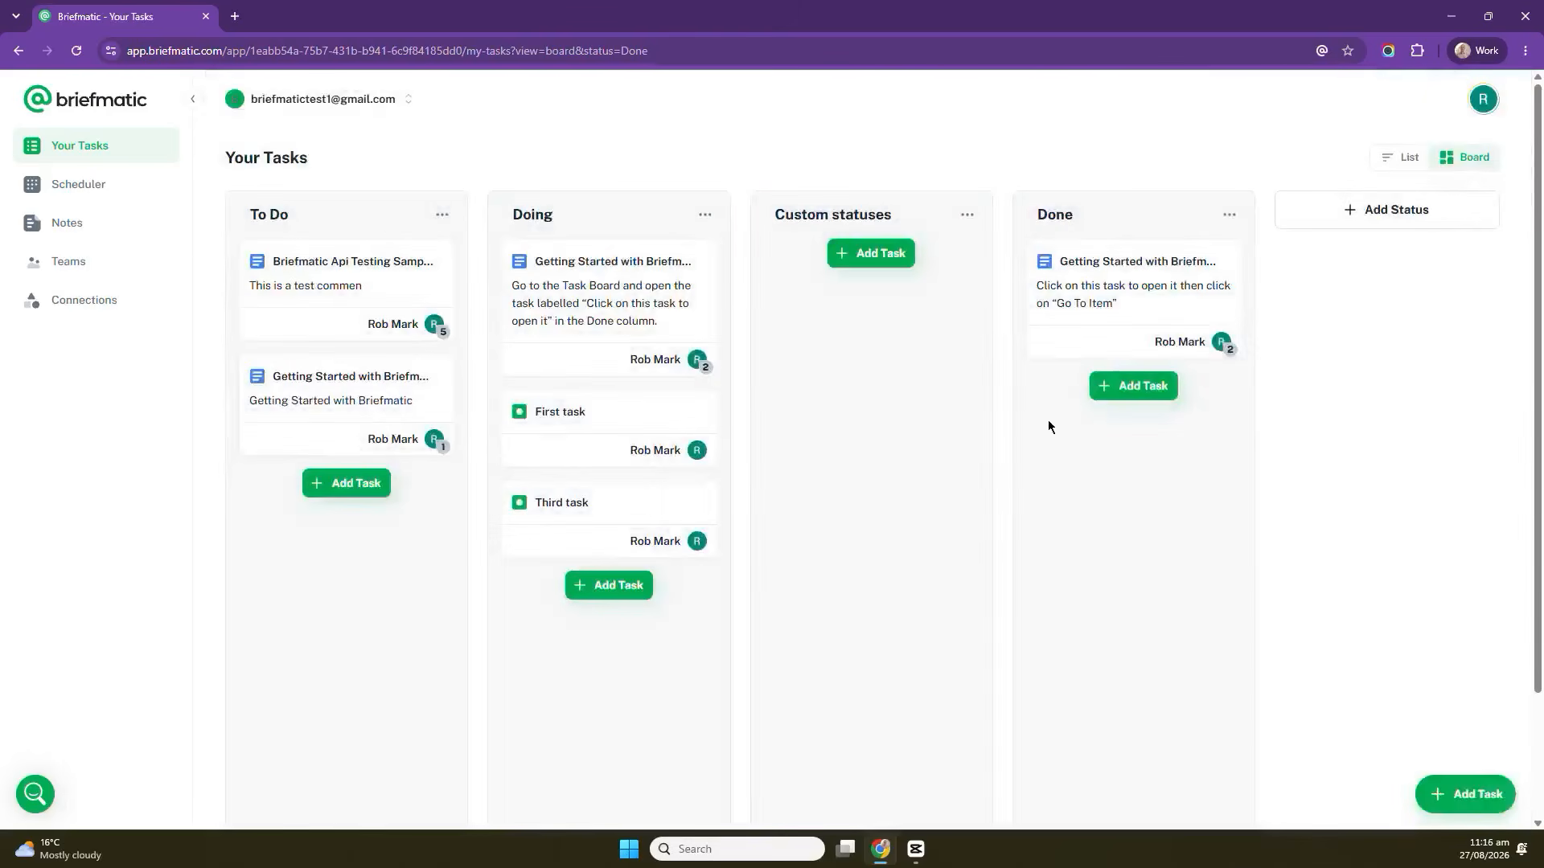
# Reopen the new-task draft, correct its title to Fourth Task, and create it.
pyautogui.click(1471, 794)
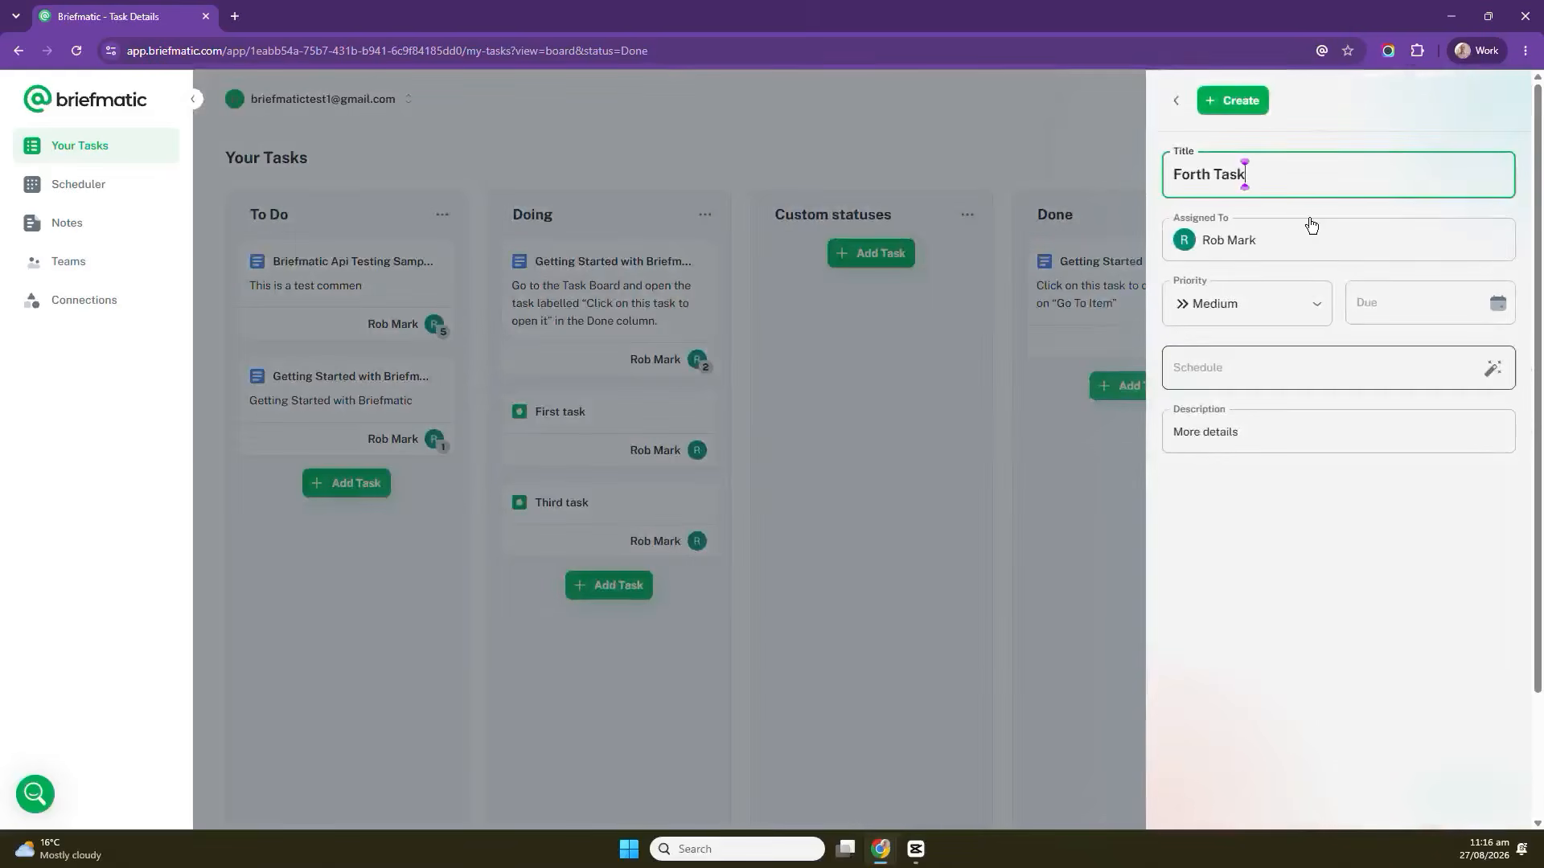
pyautogui.click(1189, 181)
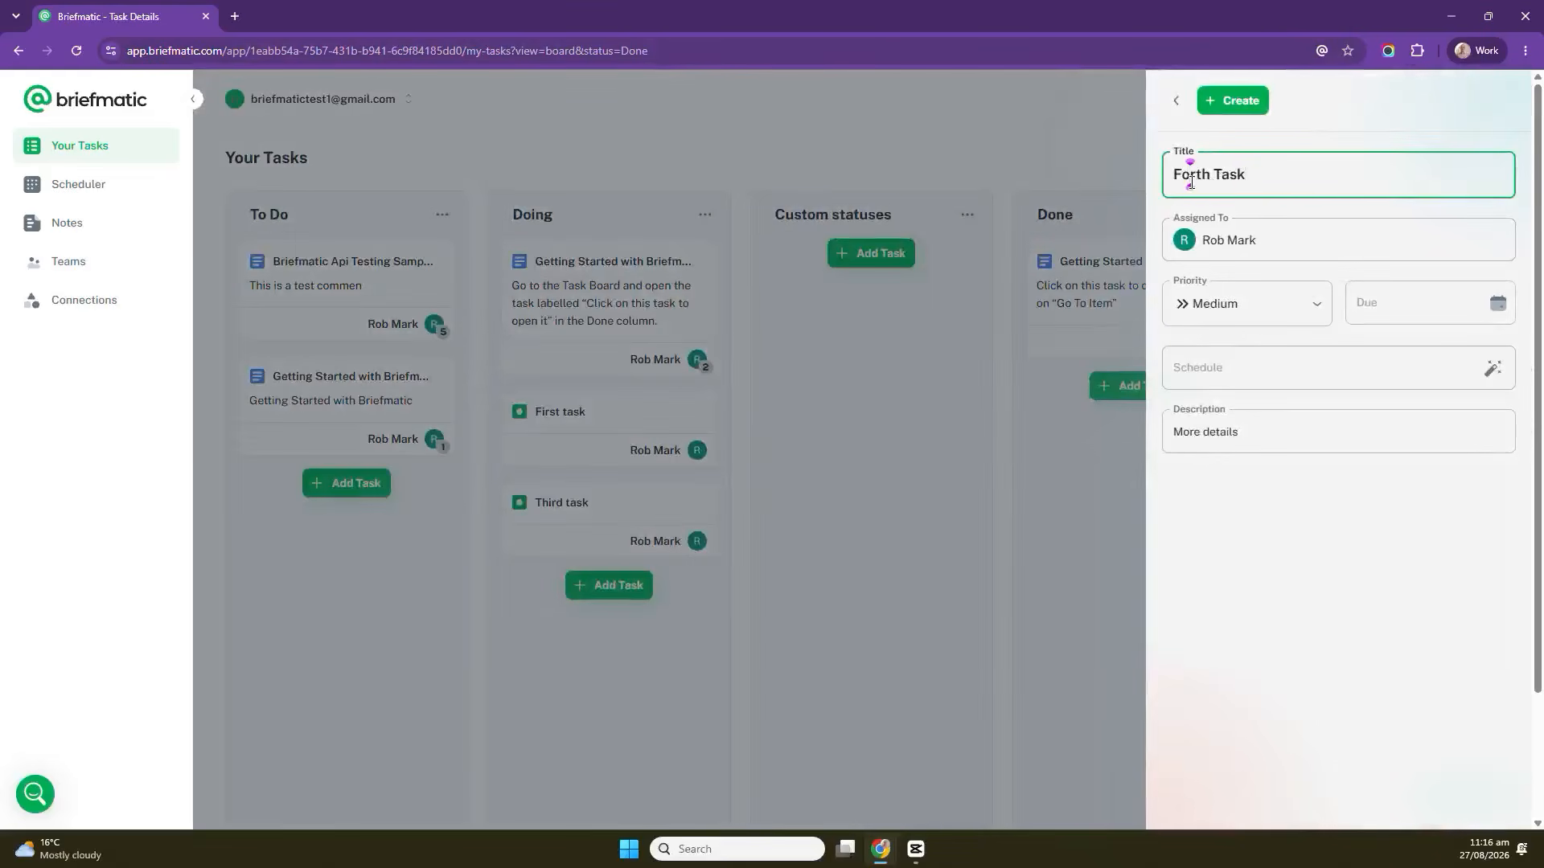
pyautogui.write('u')
pyautogui.click(1231, 100)
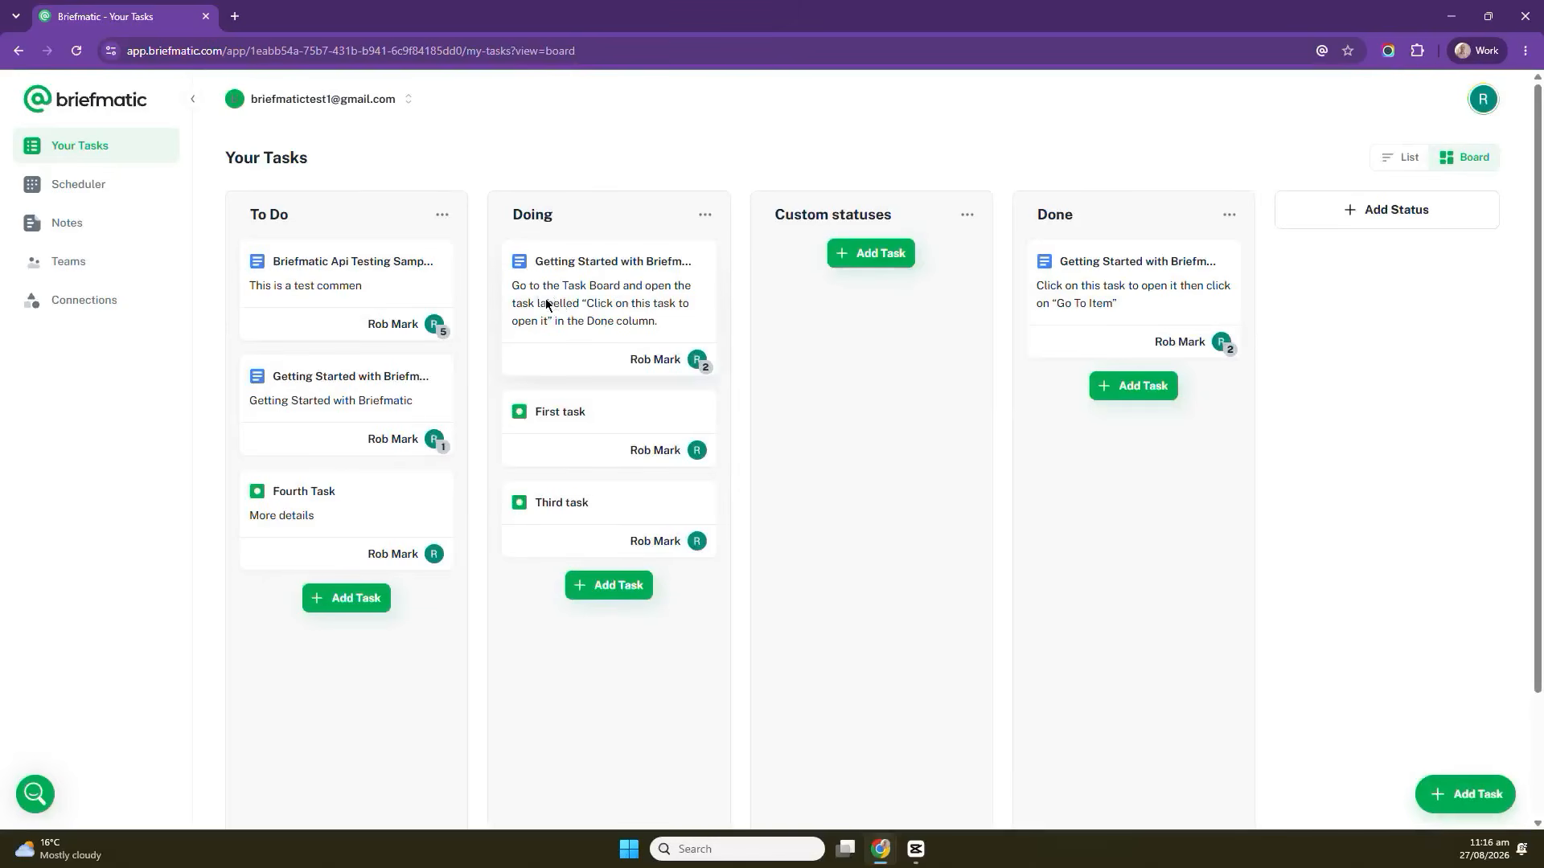
pyautogui.click(546, 303)
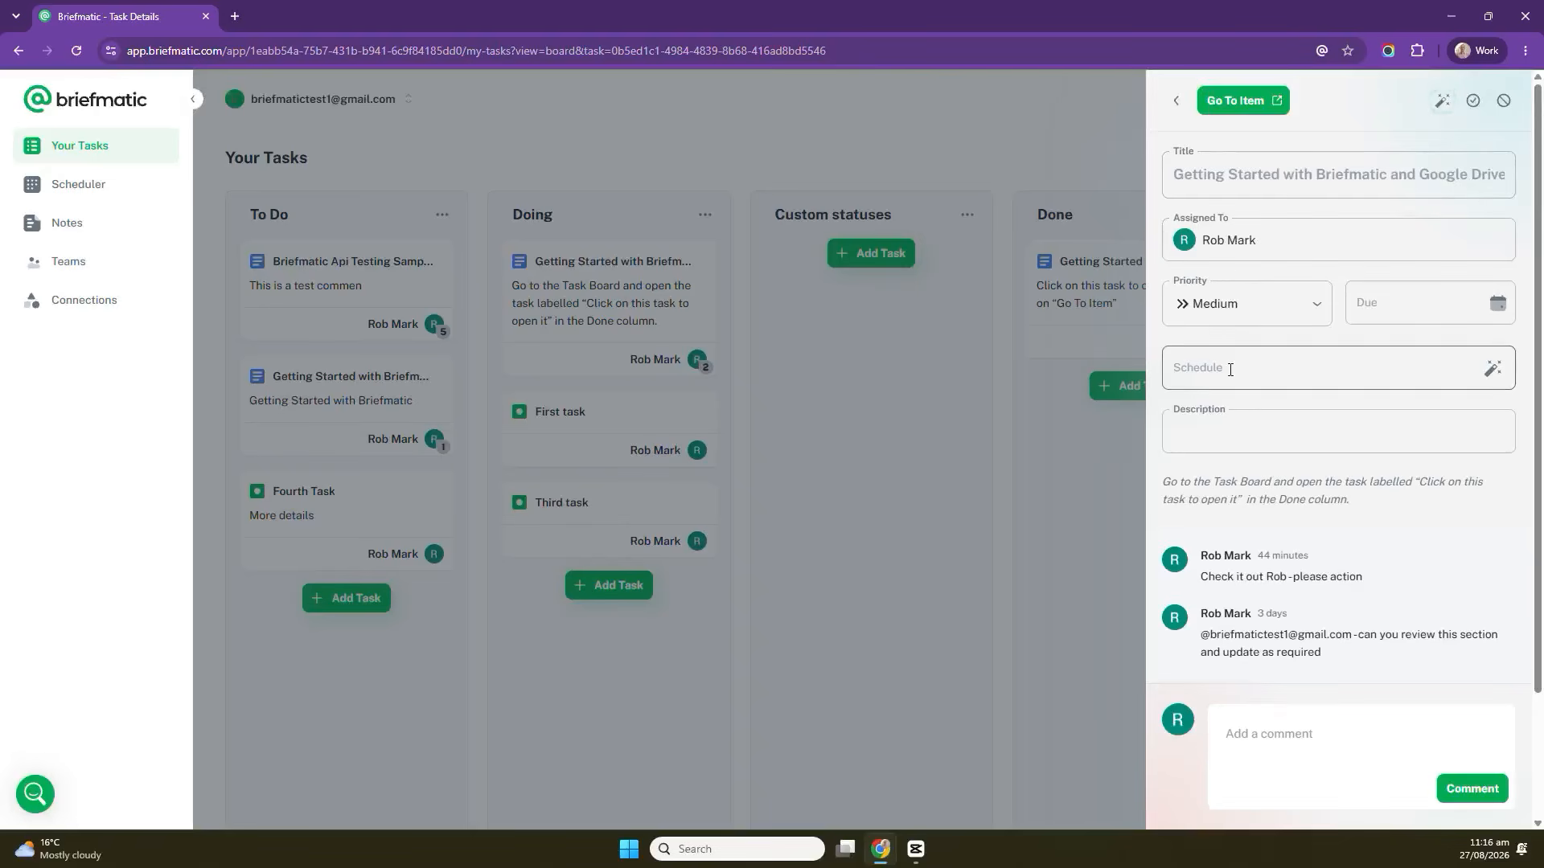
pyautogui.click(1289, 239)
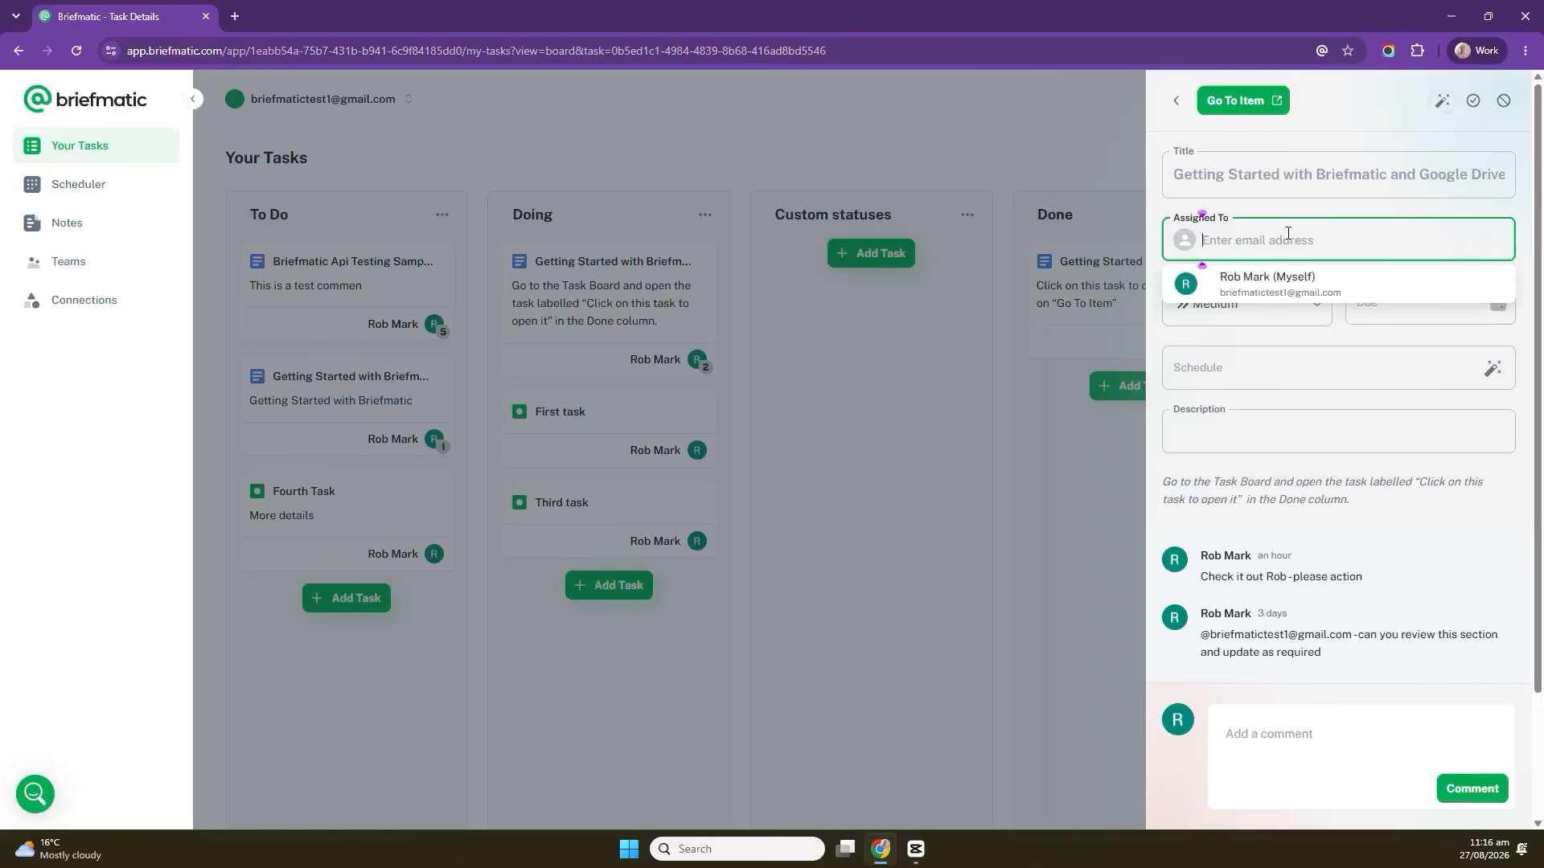
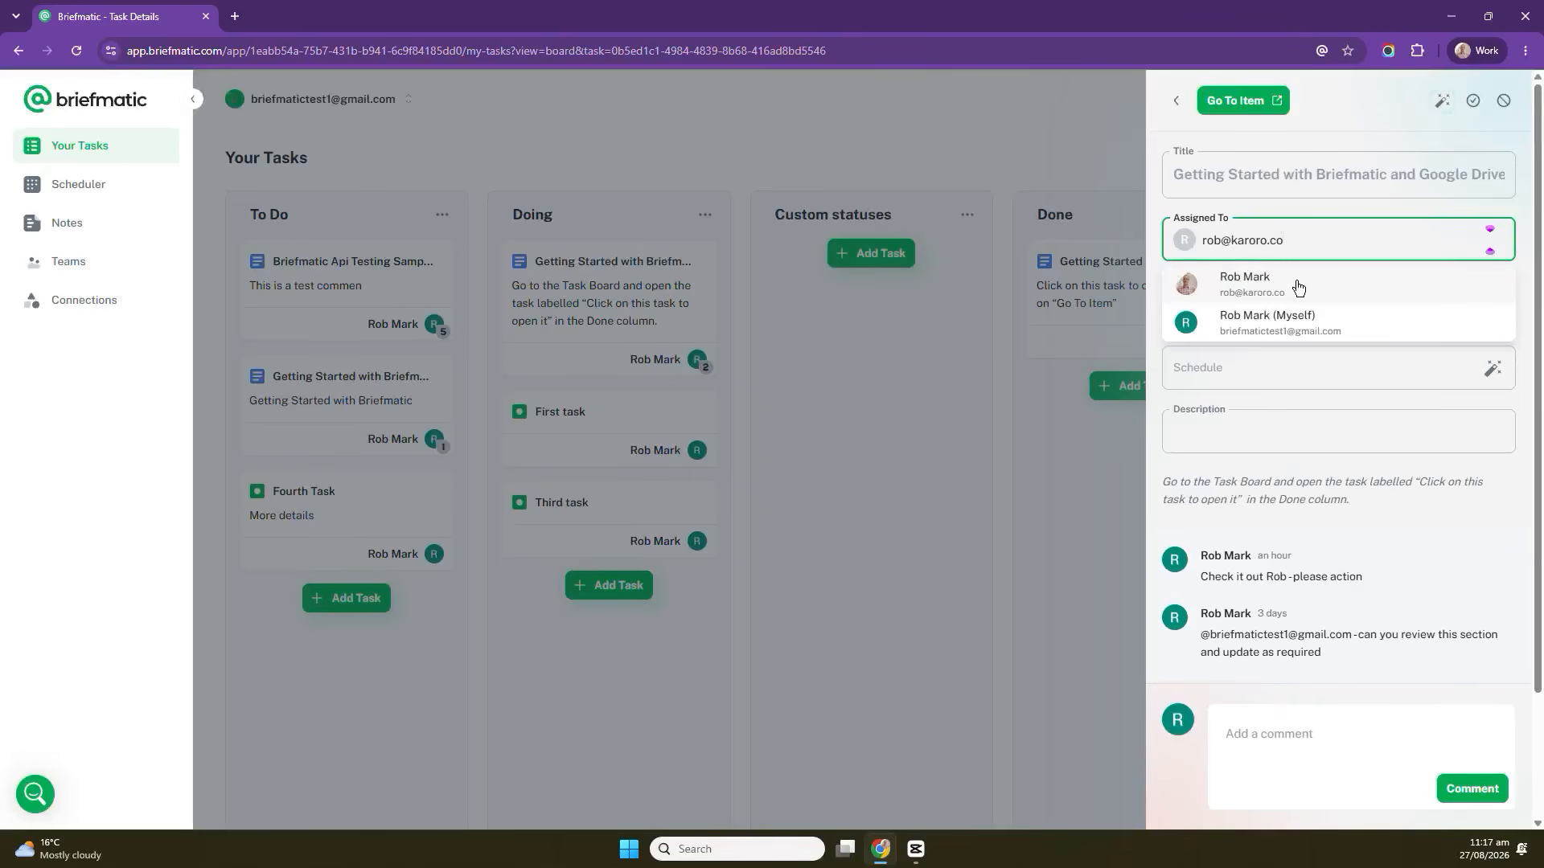
pyautogui.click(1298, 287)
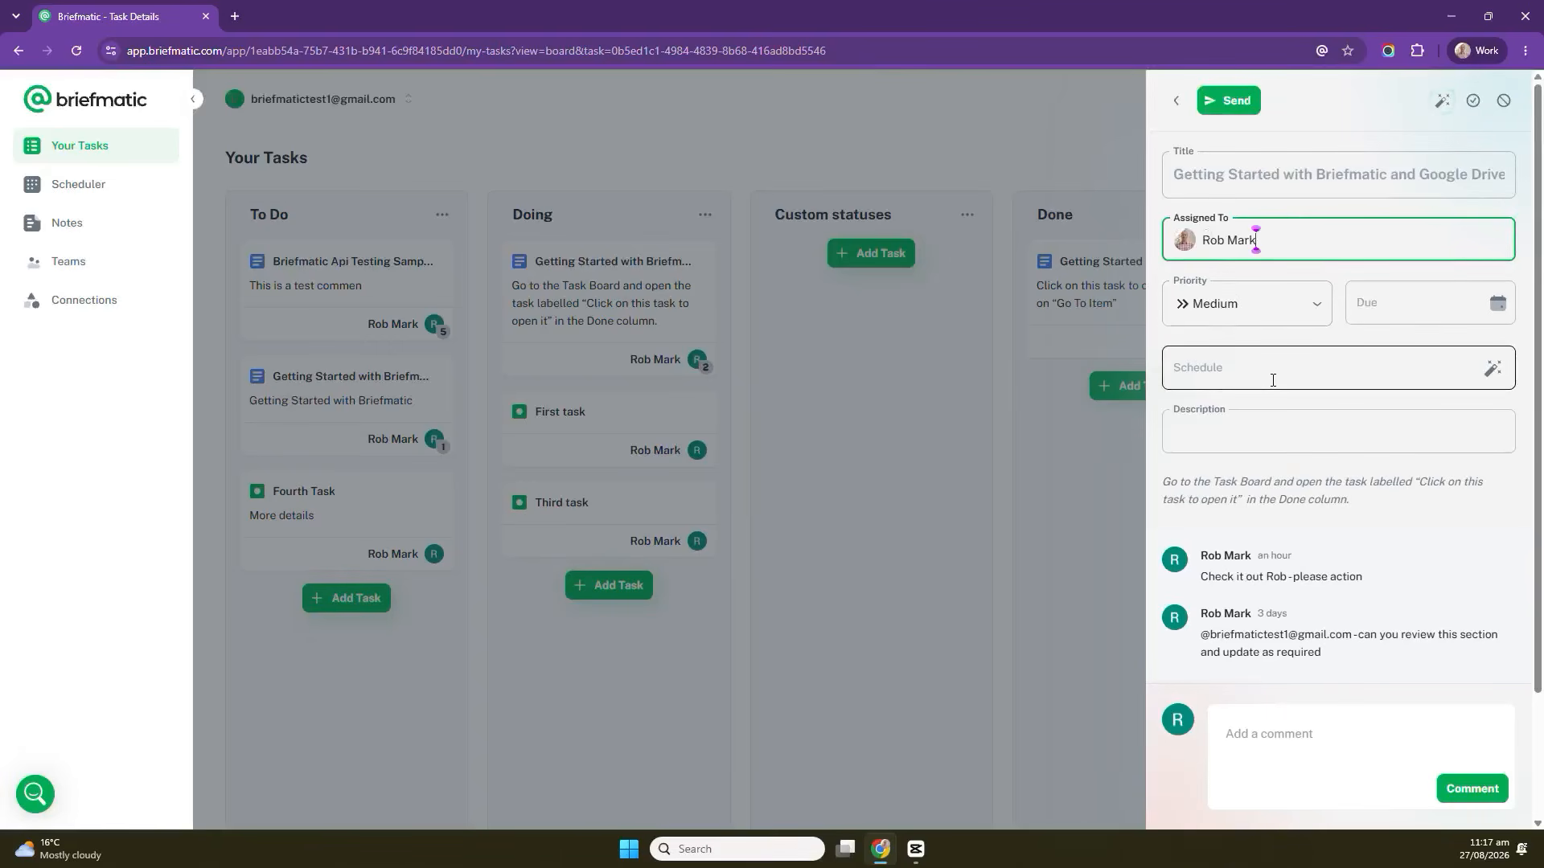
# Post the comment Adding more comments on the task.
pyautogui.click(1257, 422)
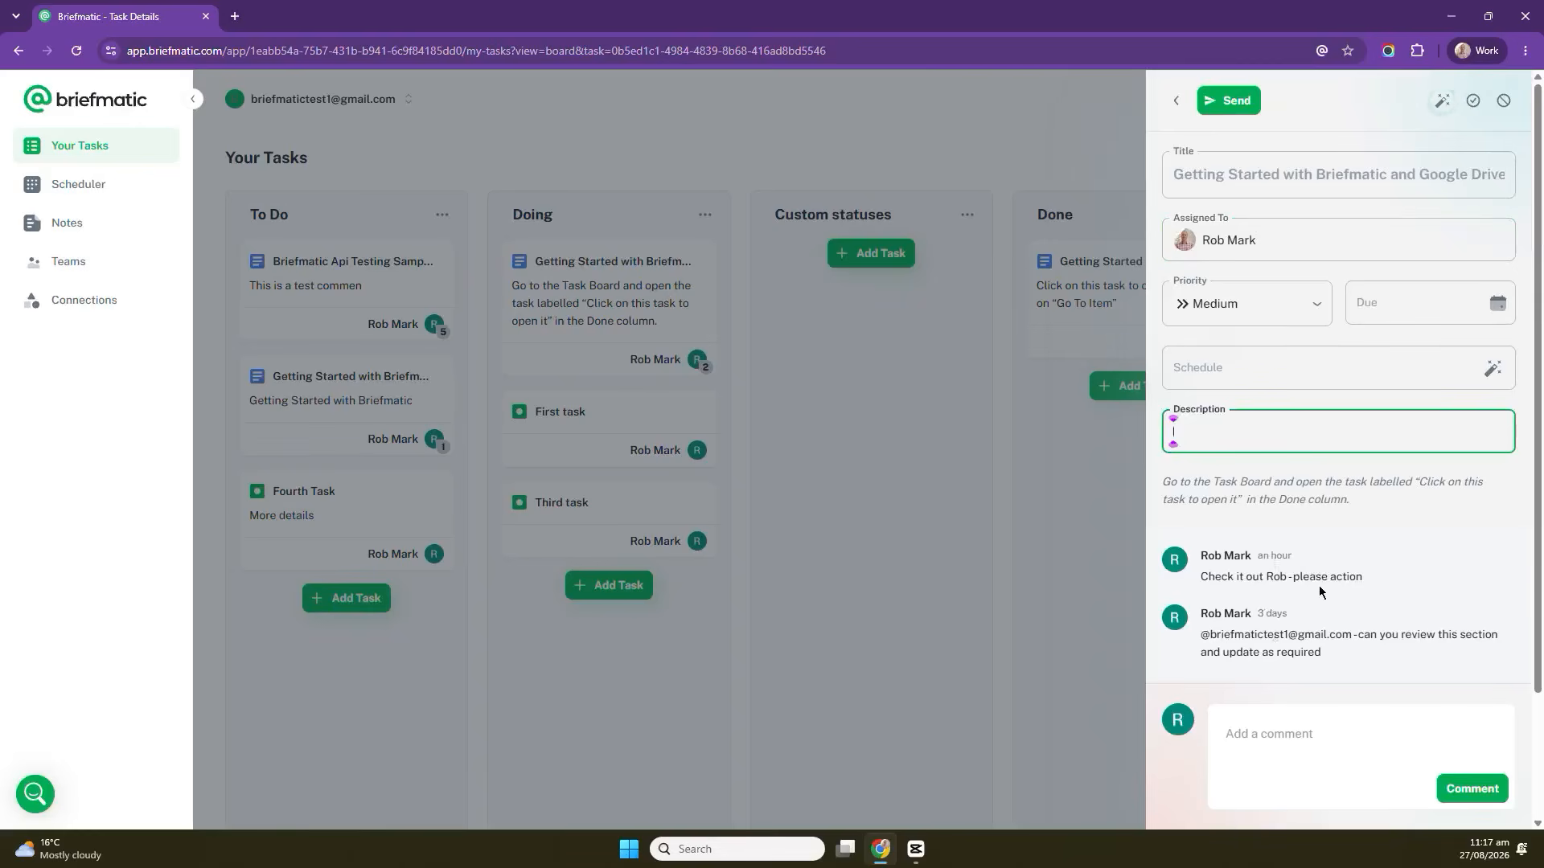
pyautogui.click(1295, 739)
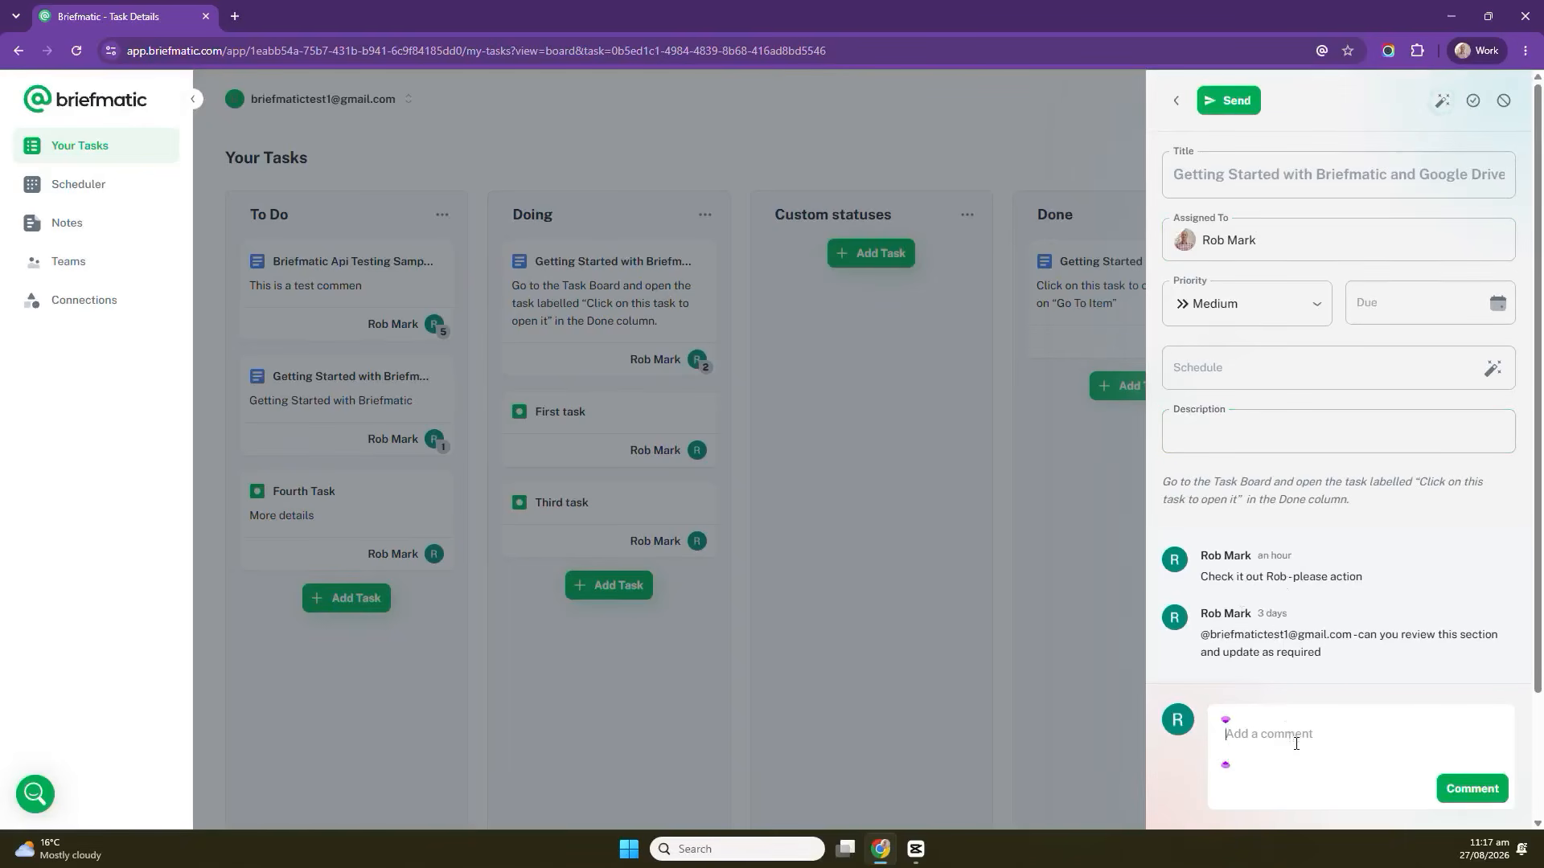
pyautogui.write('Adding')
pyautogui.write('more comments')
pyautogui.click(1489, 786)
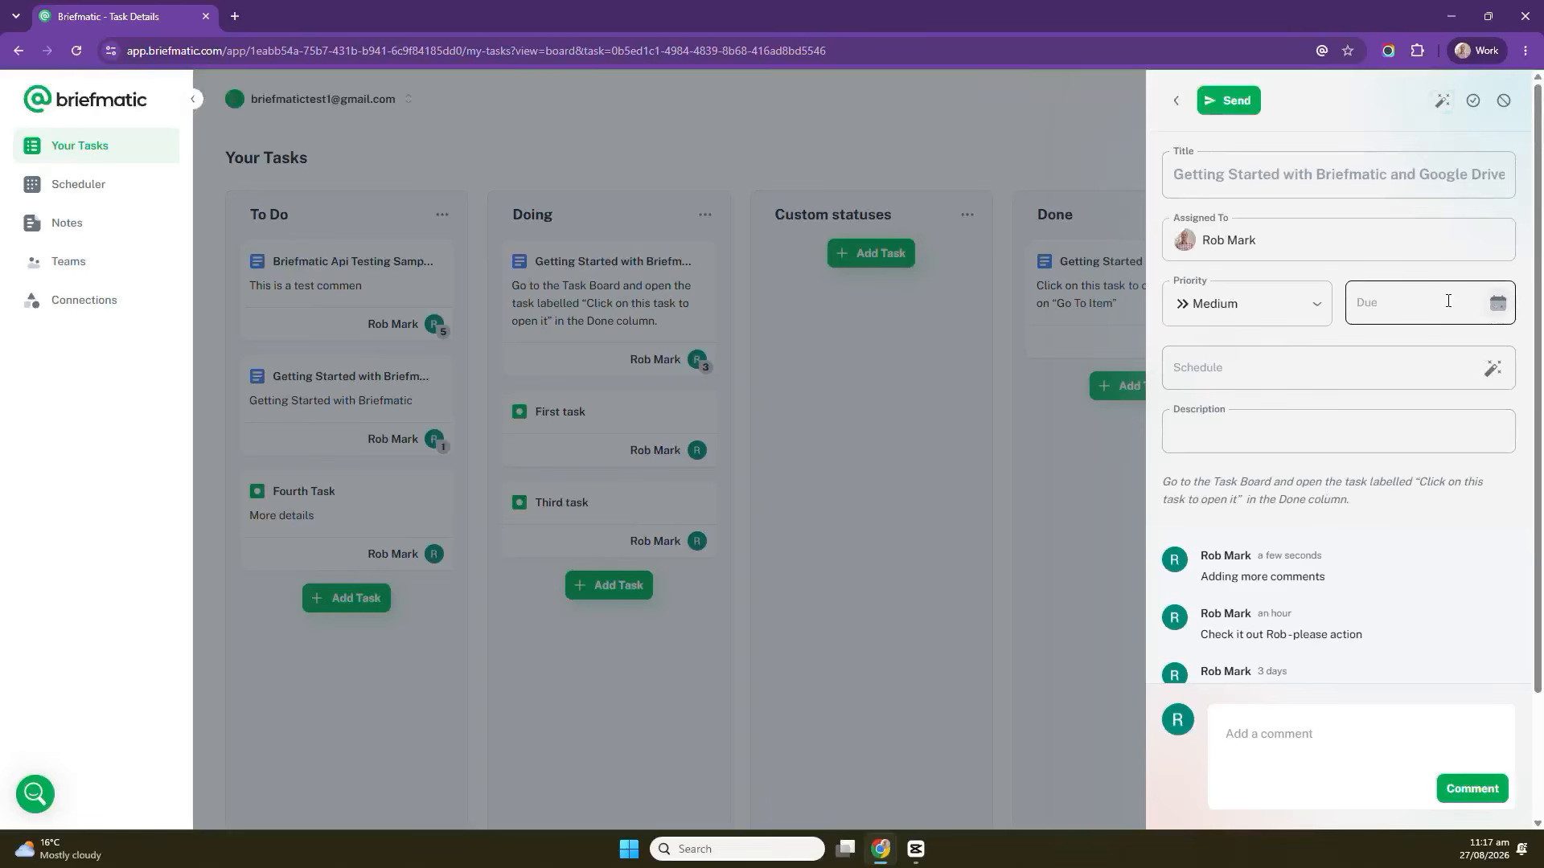
# Run Smart Action on the task and add all 3 suggested steps to it.
pyautogui.click(1441, 110)
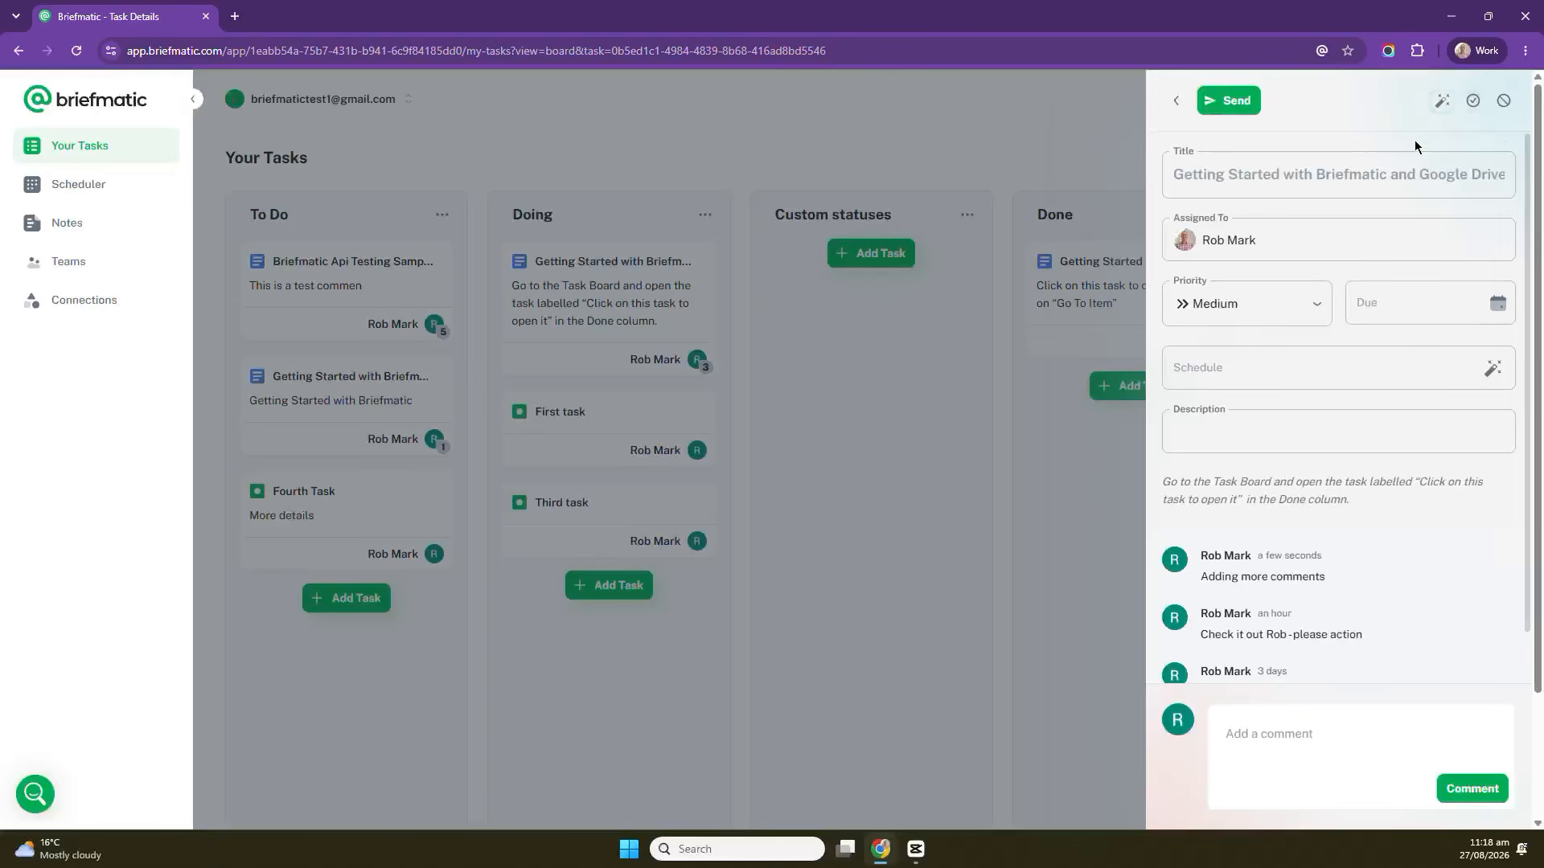
pyautogui.click(1447, 106)
pyautogui.click(1443, 101)
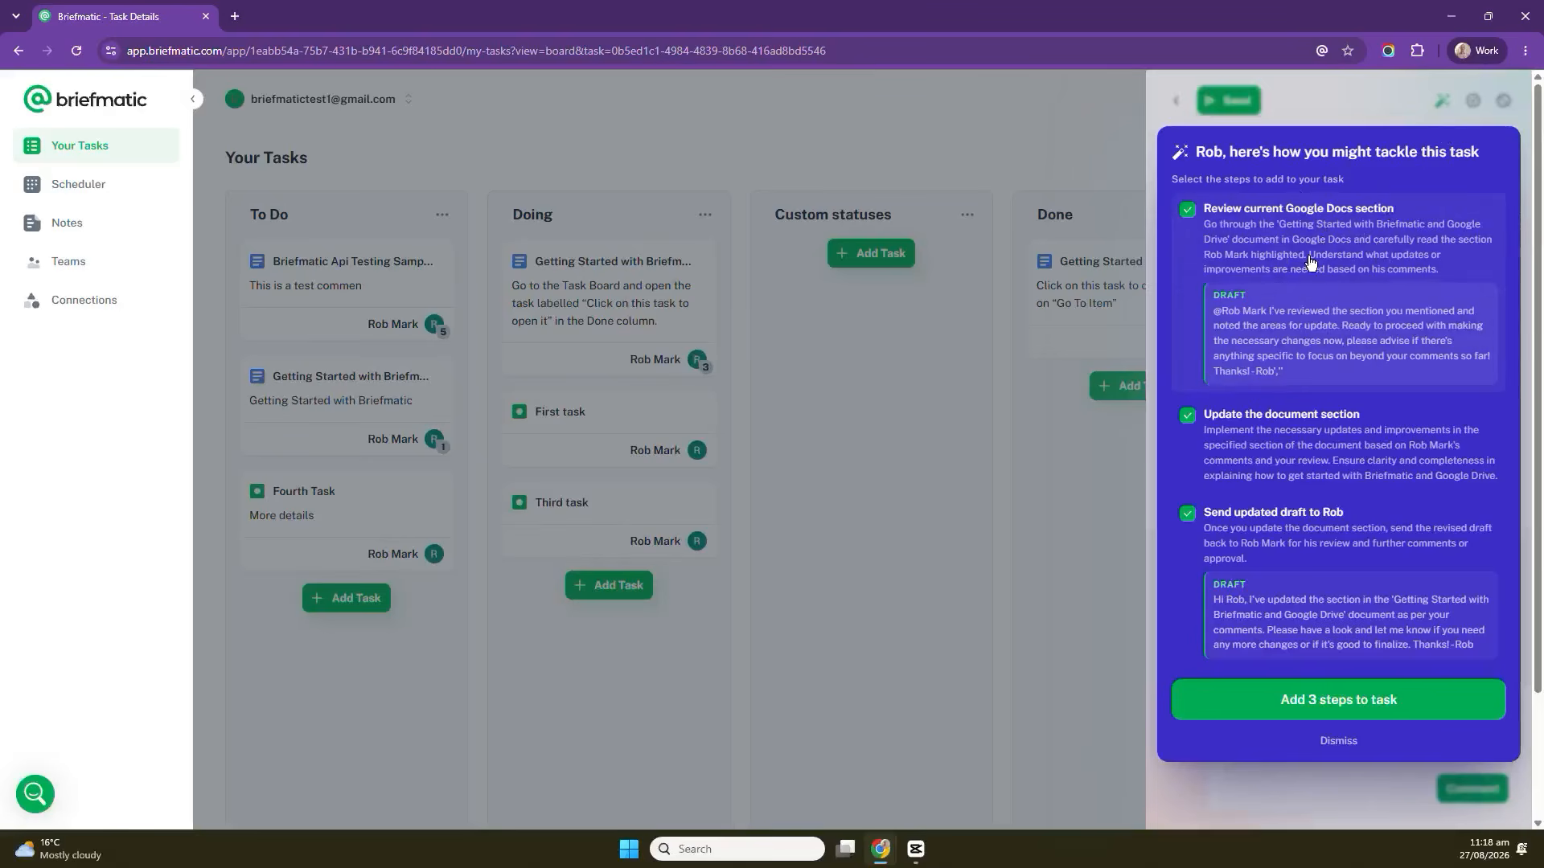
pyautogui.scroll(-1, 1287, 413)
pyautogui.scroll(-1, 1288, 414)
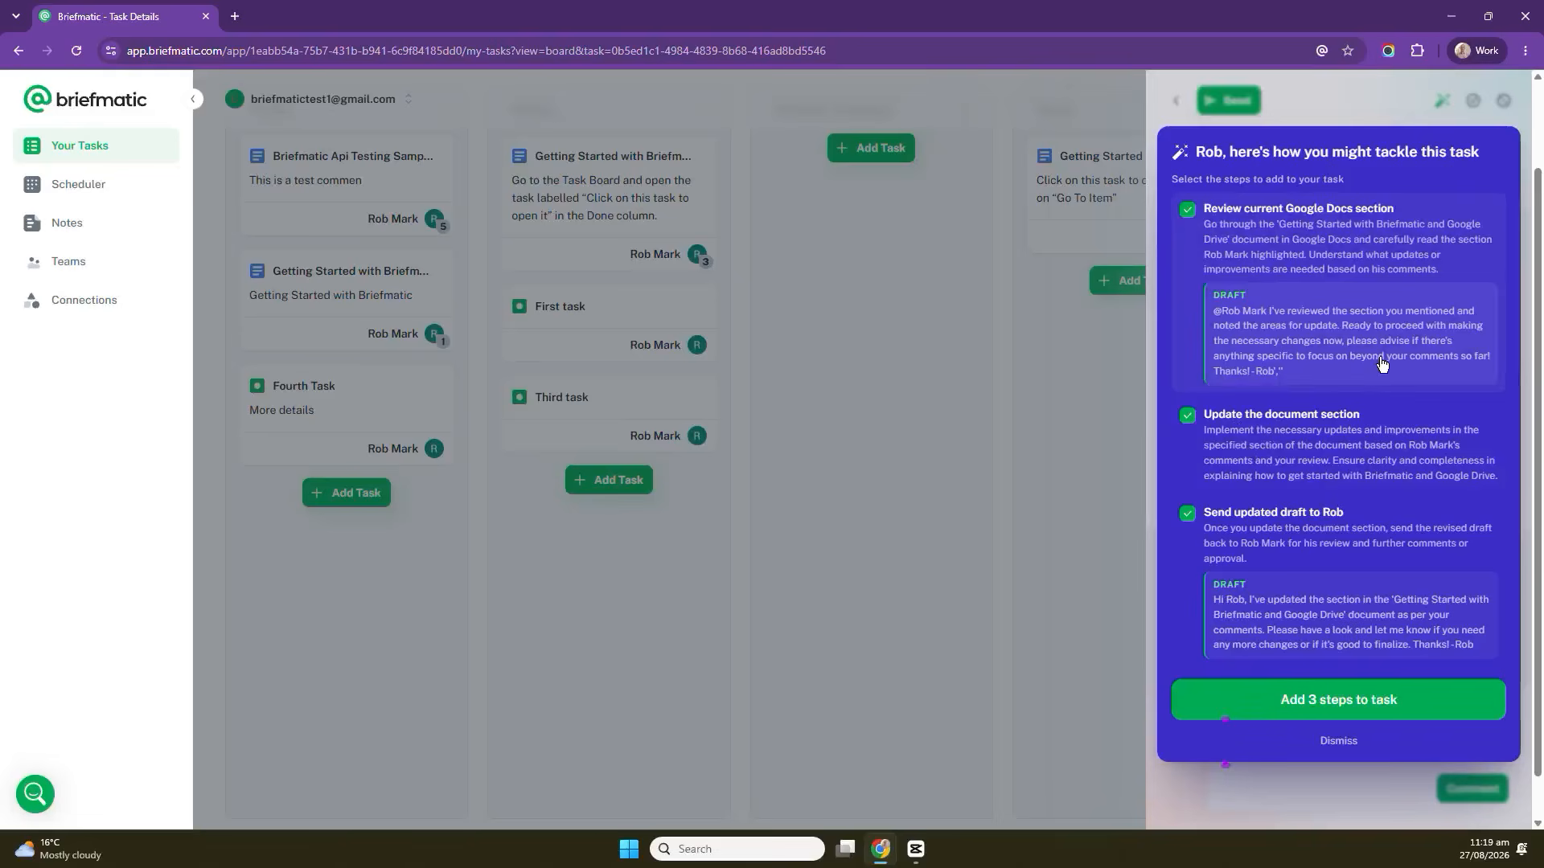
pyautogui.scroll(-1, 1381, 363)
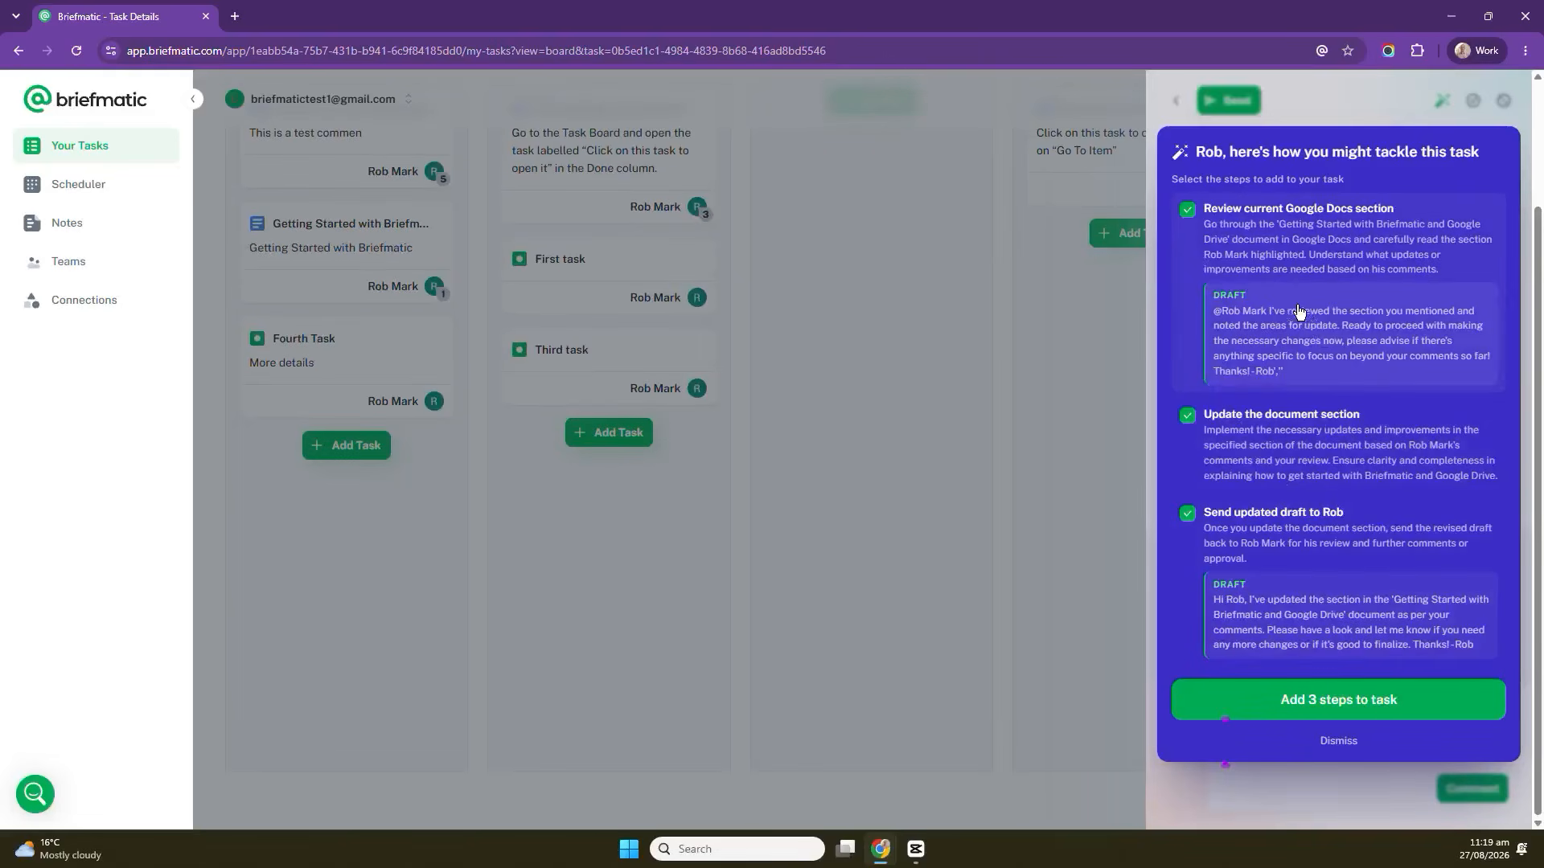
pyautogui.click(1337, 707)
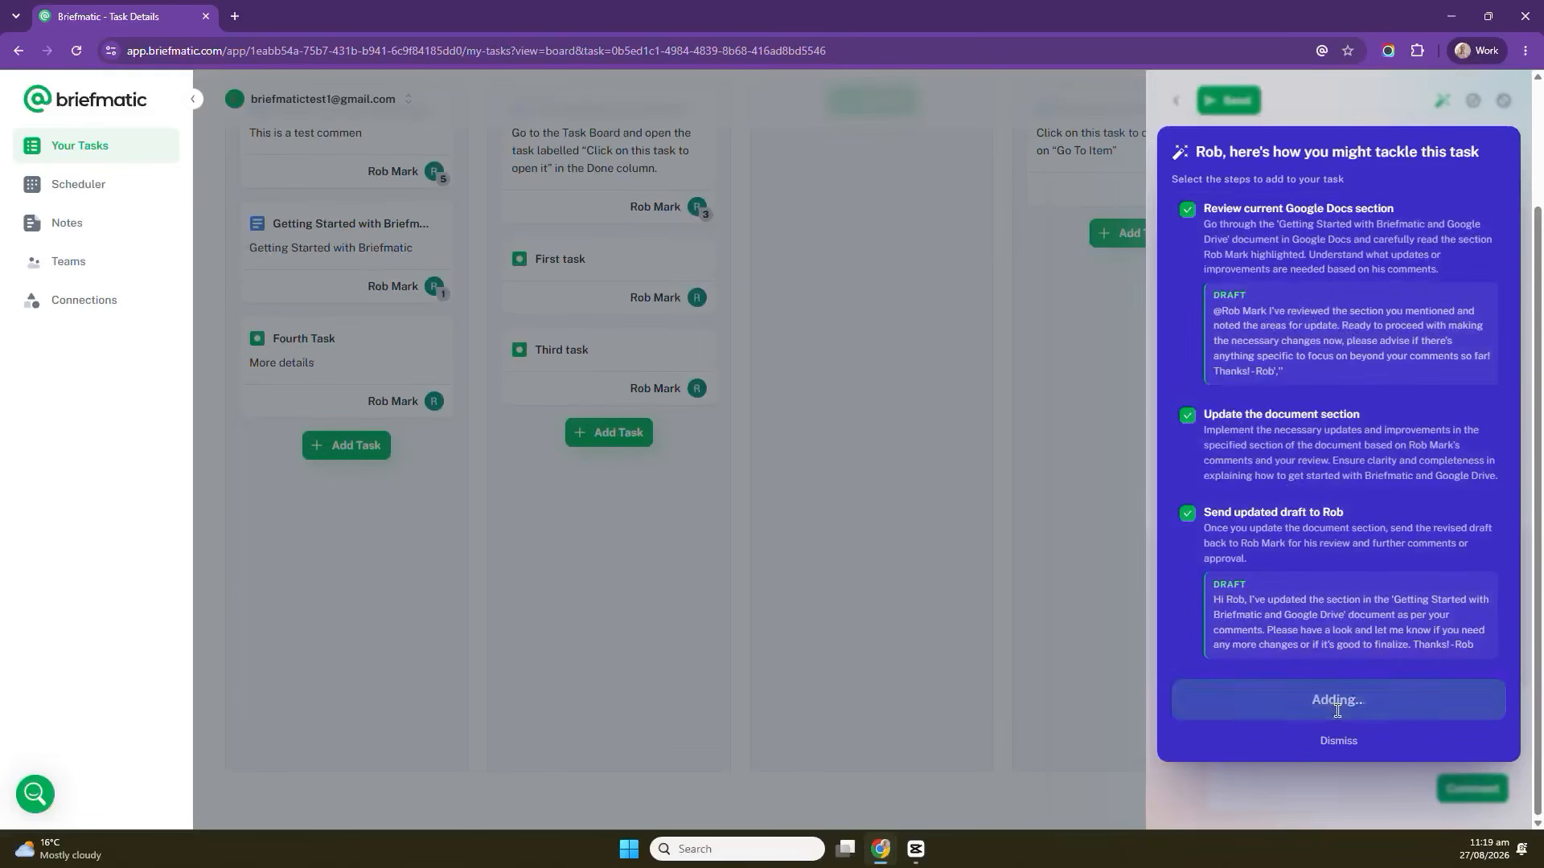
# Review the generated description and send the task to the assigned collaborator.
pyautogui.scroll(-3, 1307, 536)
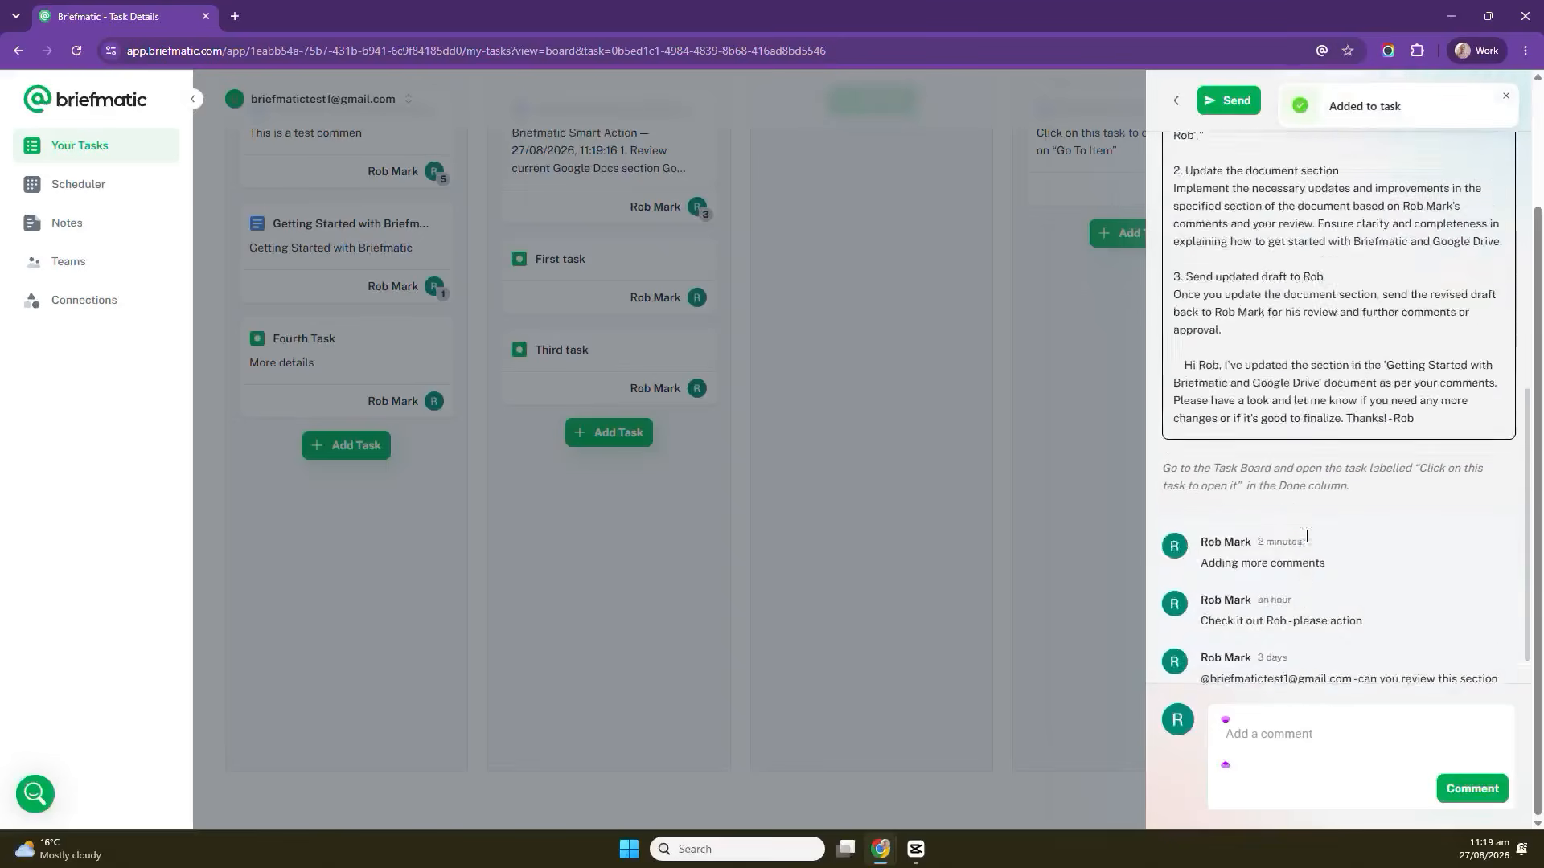
pyautogui.scroll(5, 1306, 537)
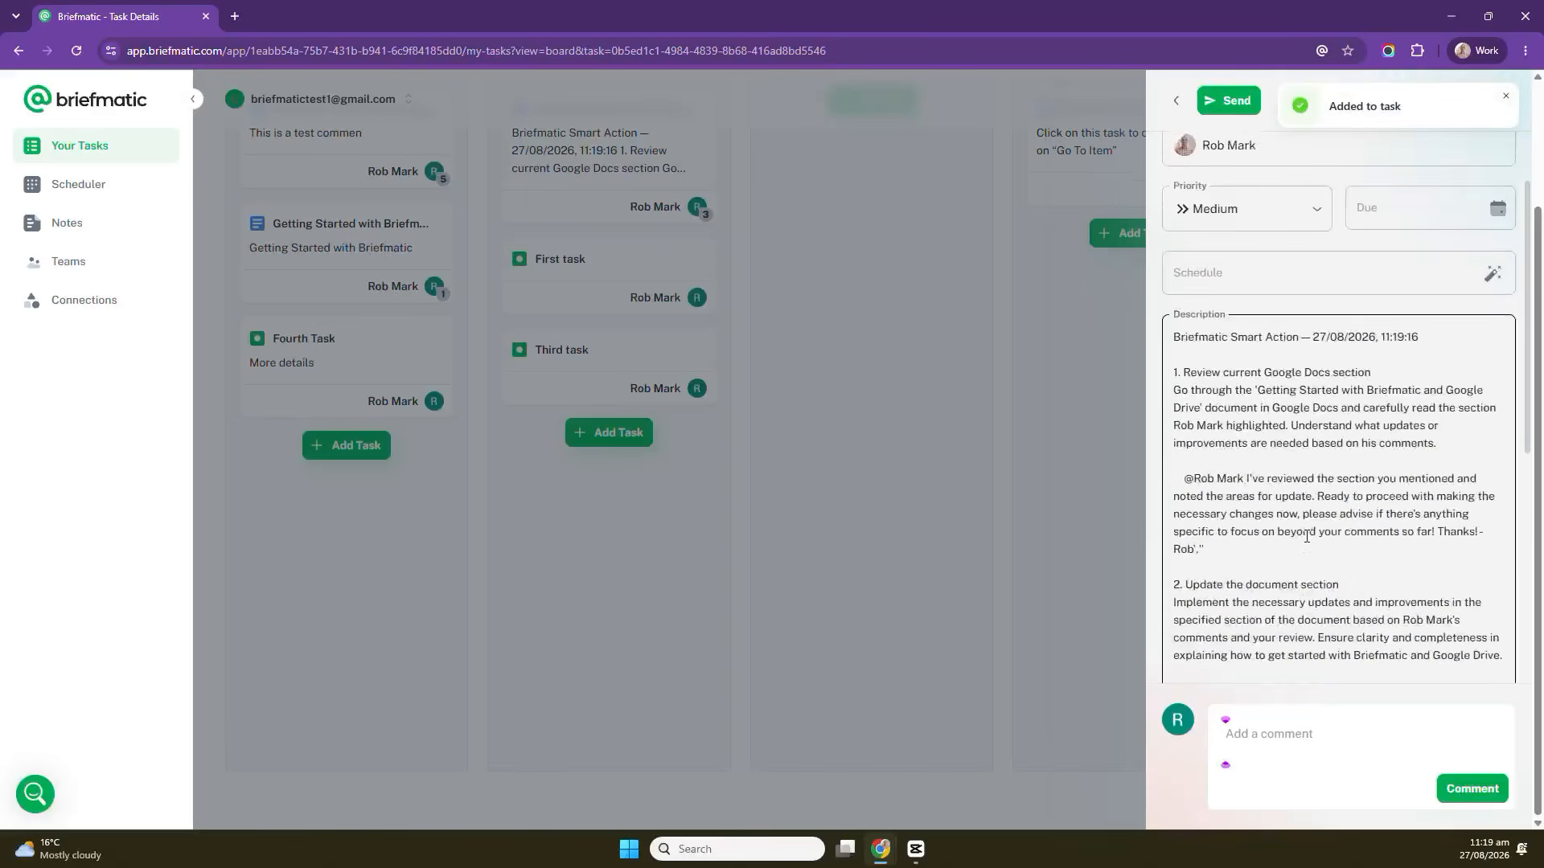
pyautogui.scroll(-2, 1307, 537)
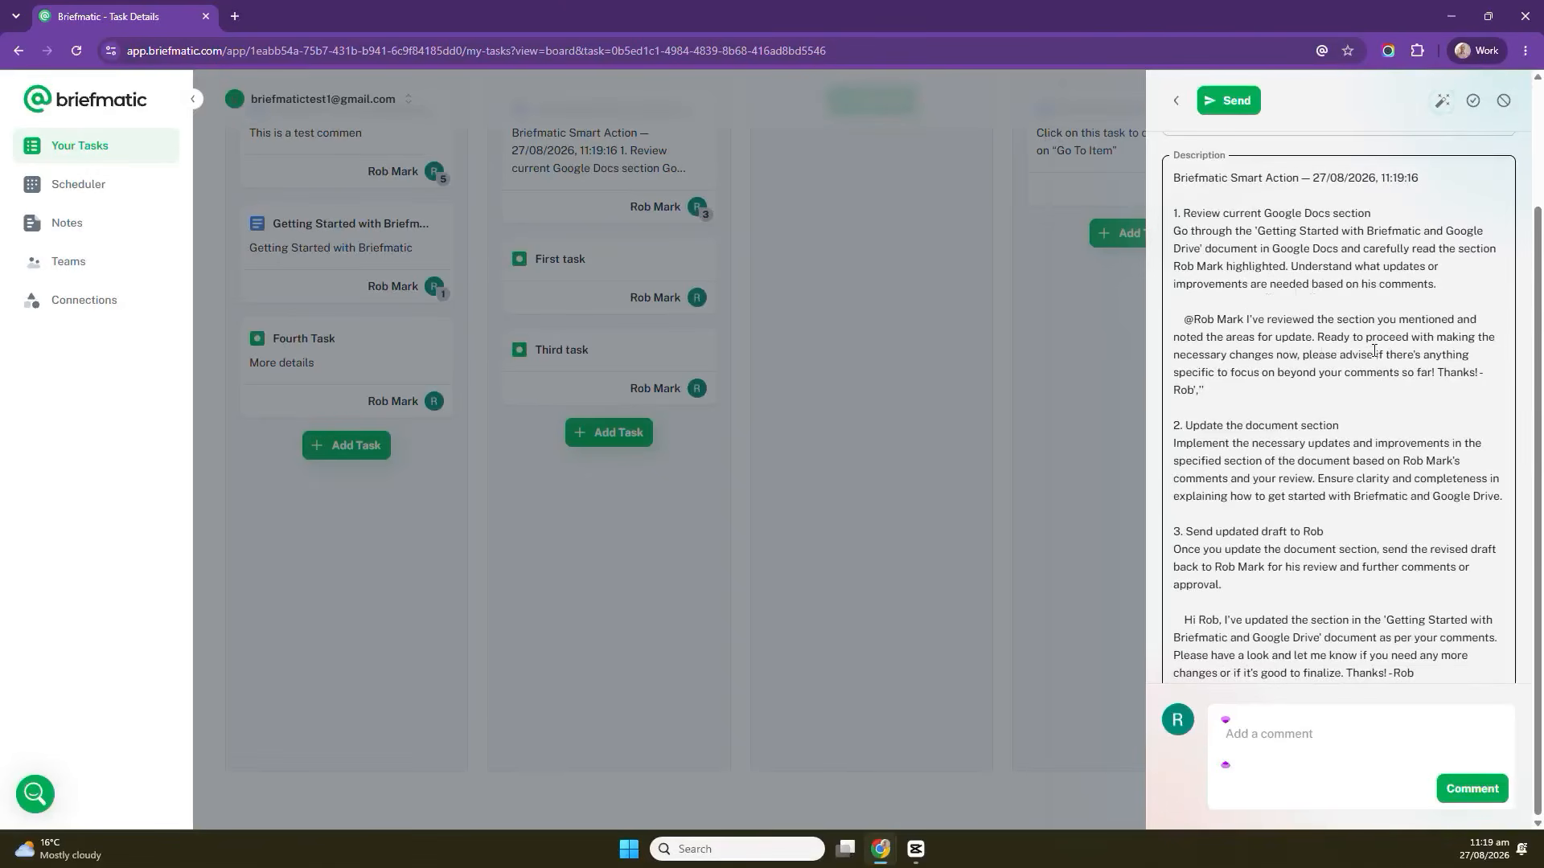
pyautogui.scroll(-2, 1422, 371)
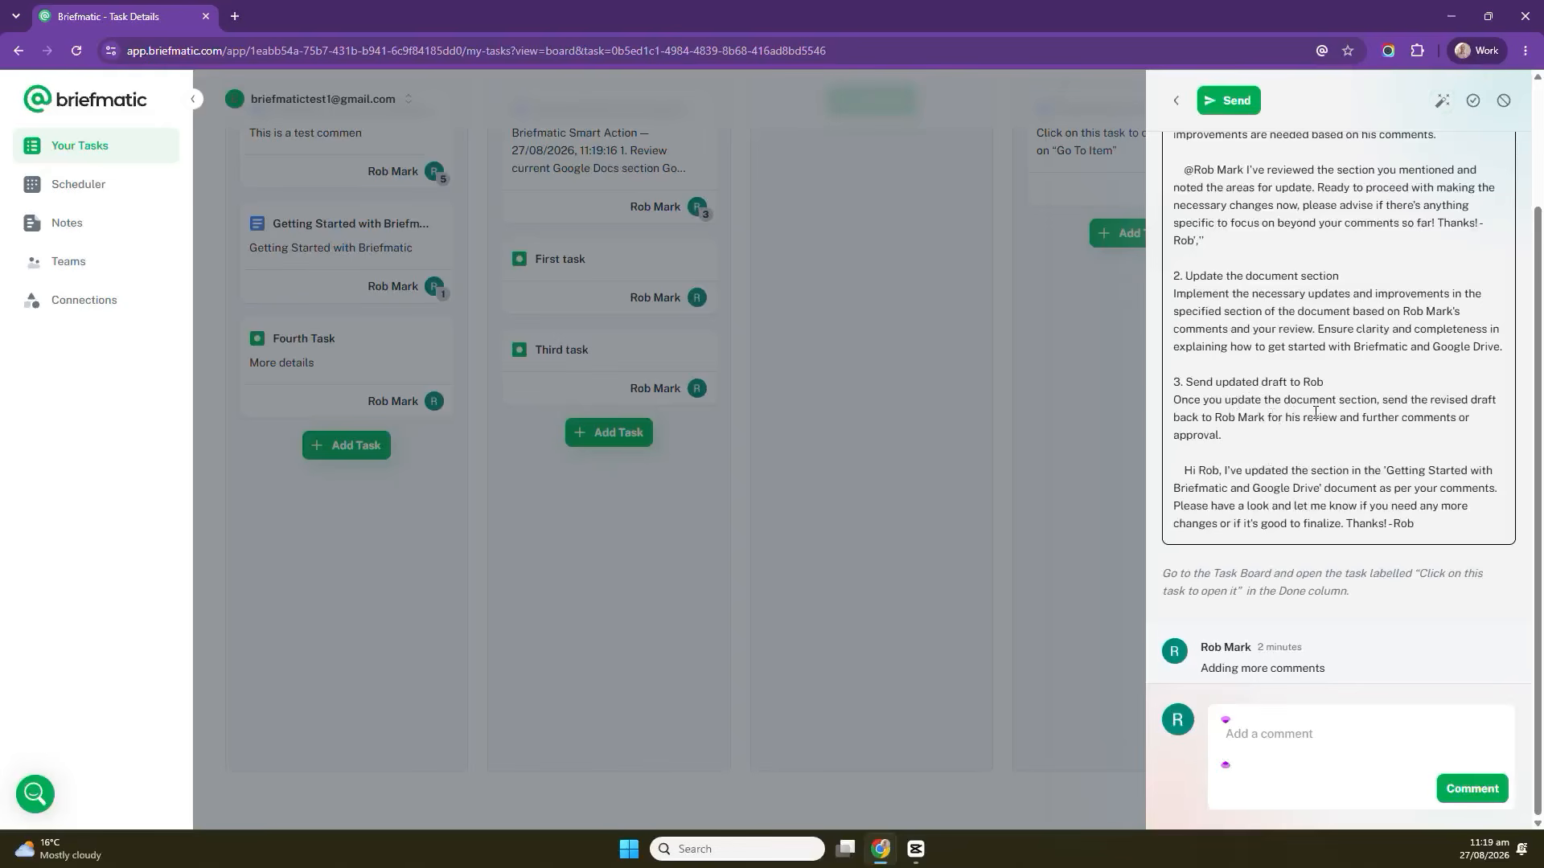
pyautogui.scroll(5, 1315, 412)
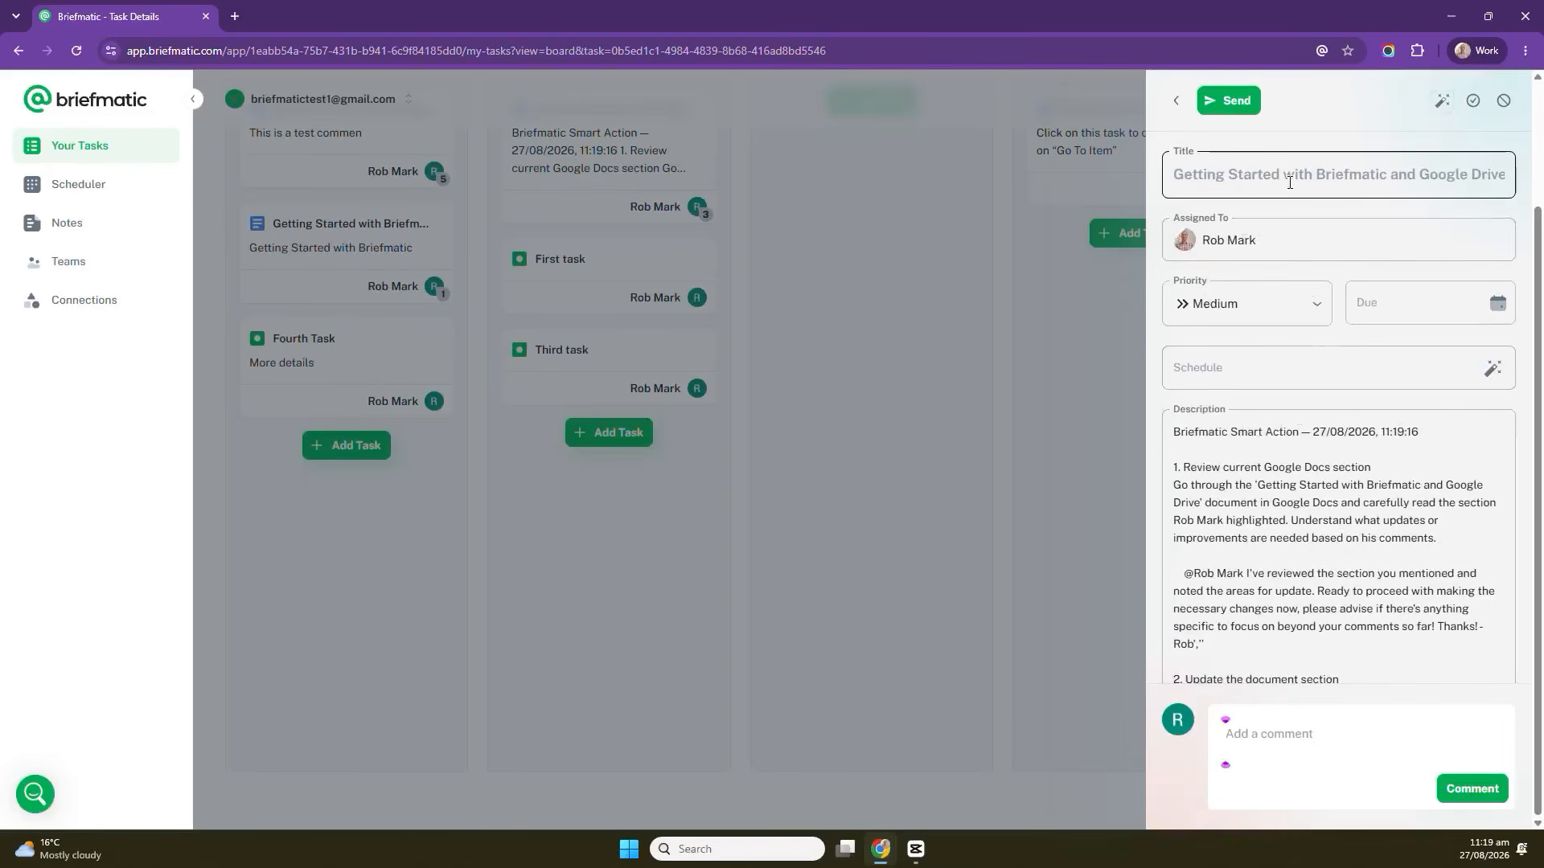
pyautogui.click(1238, 105)
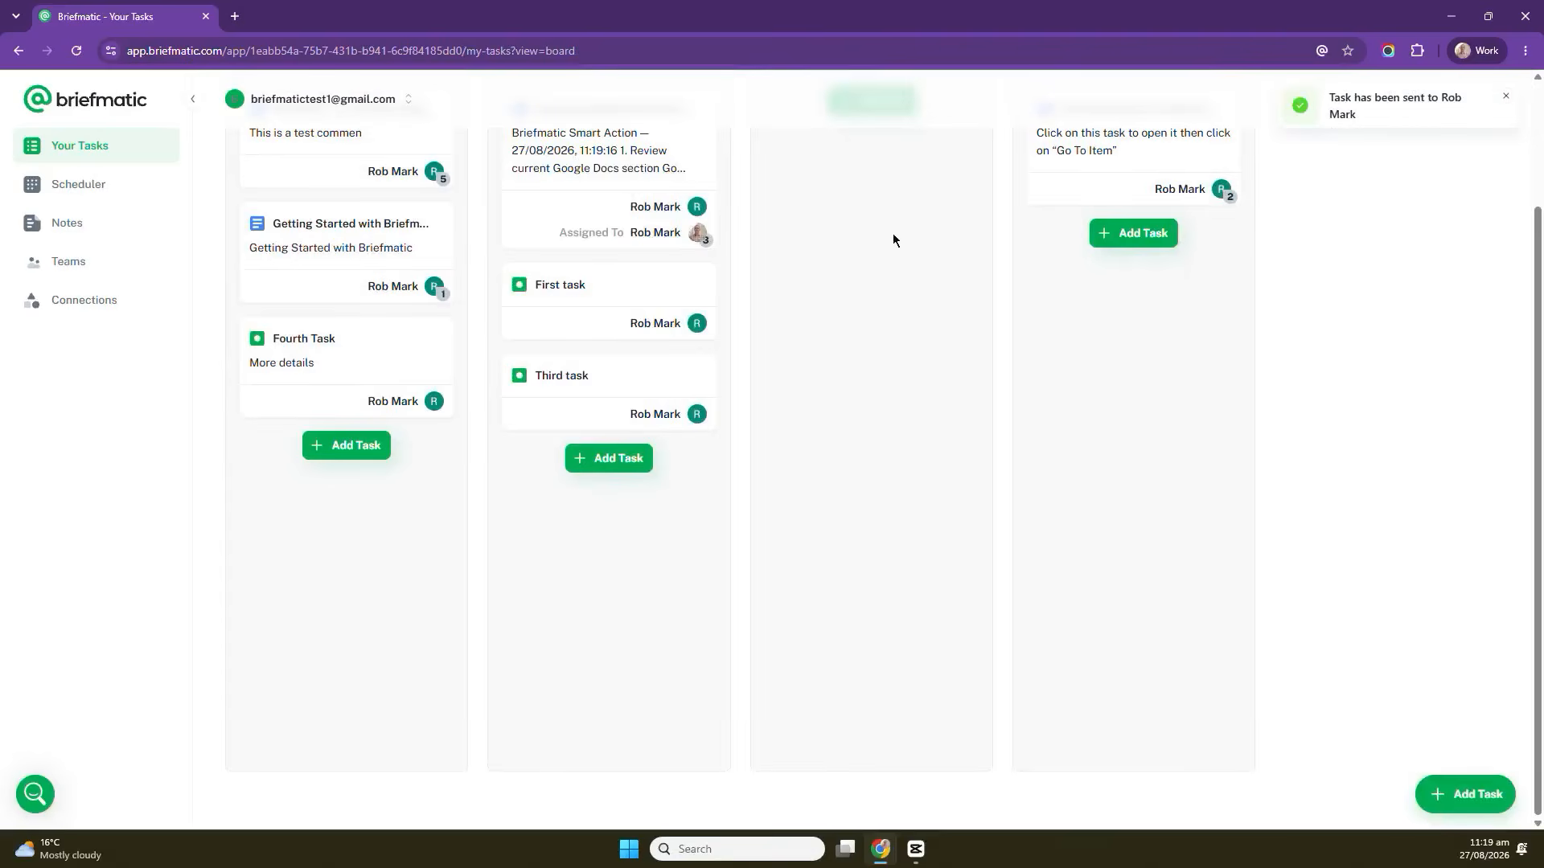
# Open the Teams task list.
pyautogui.scroll(2, 892, 238)
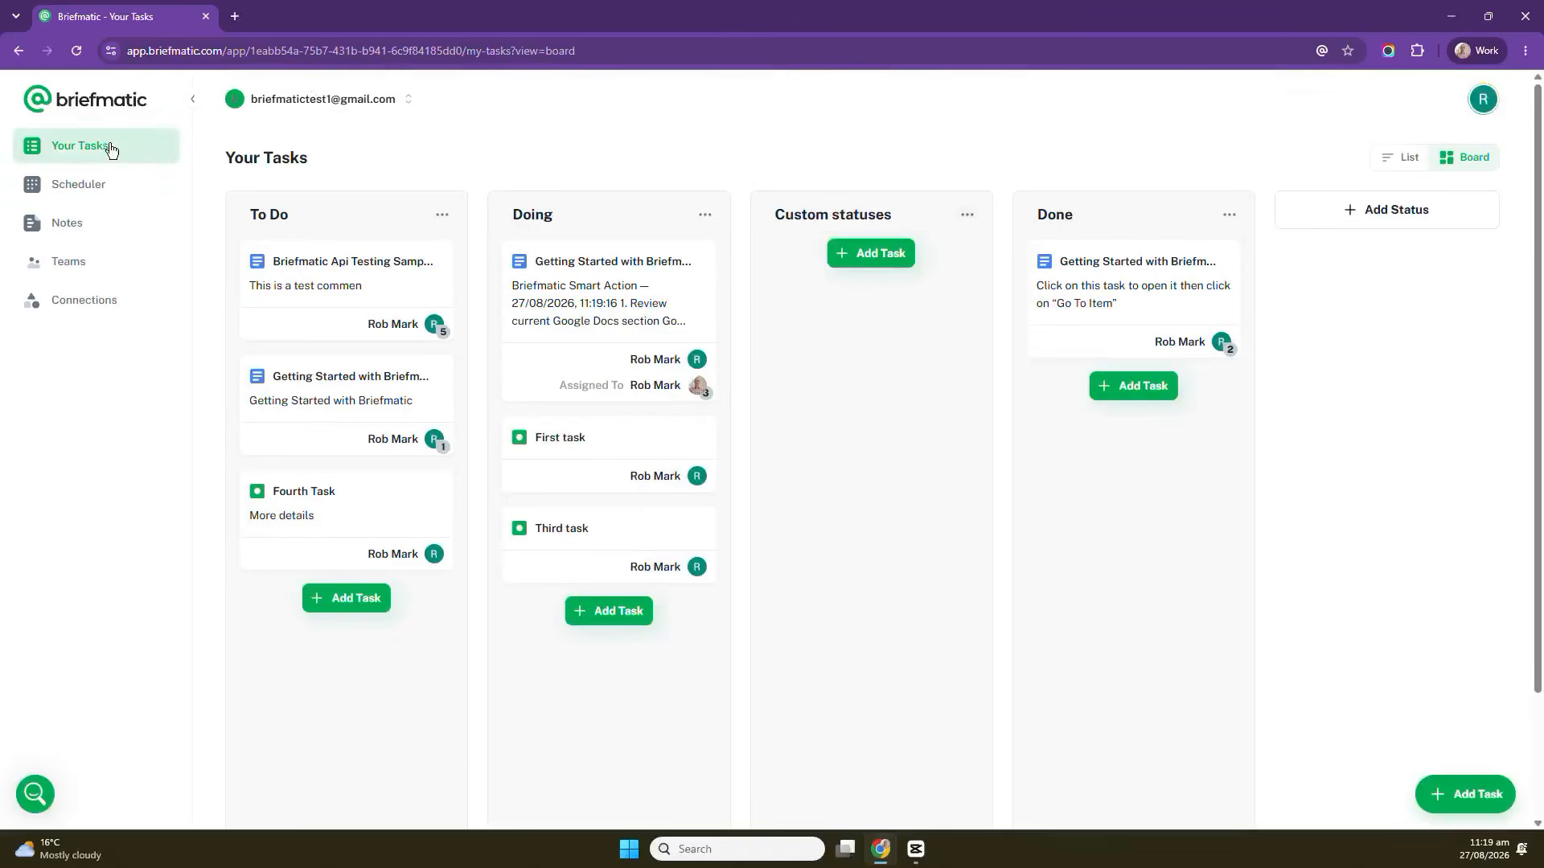
pyautogui.click(84, 274)
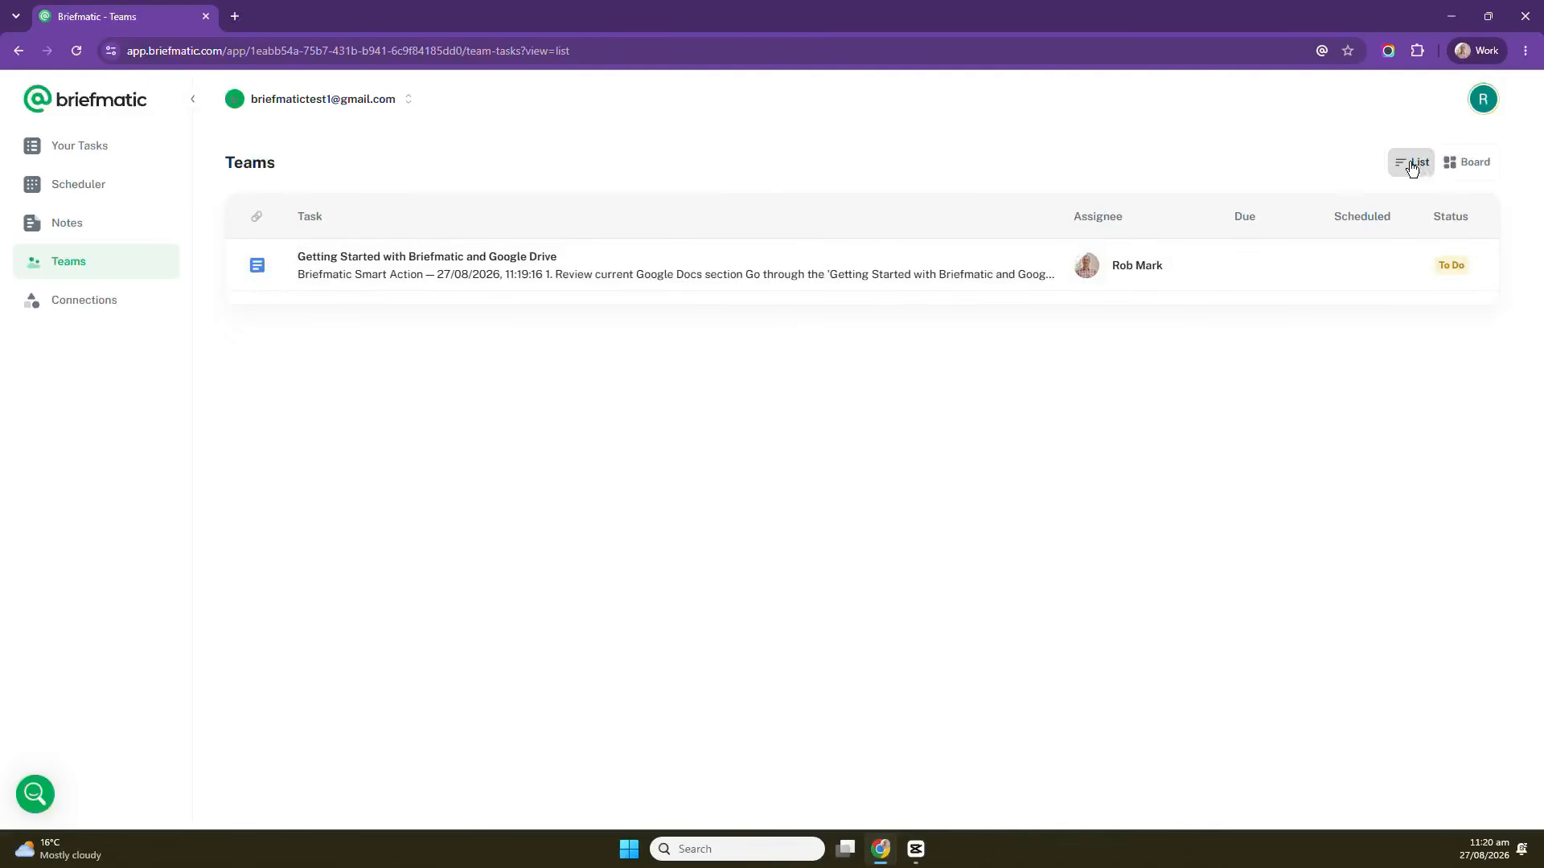
# Switch the Teams page to board view and open the shared task to review its description and comments.
pyautogui.click(1451, 167)
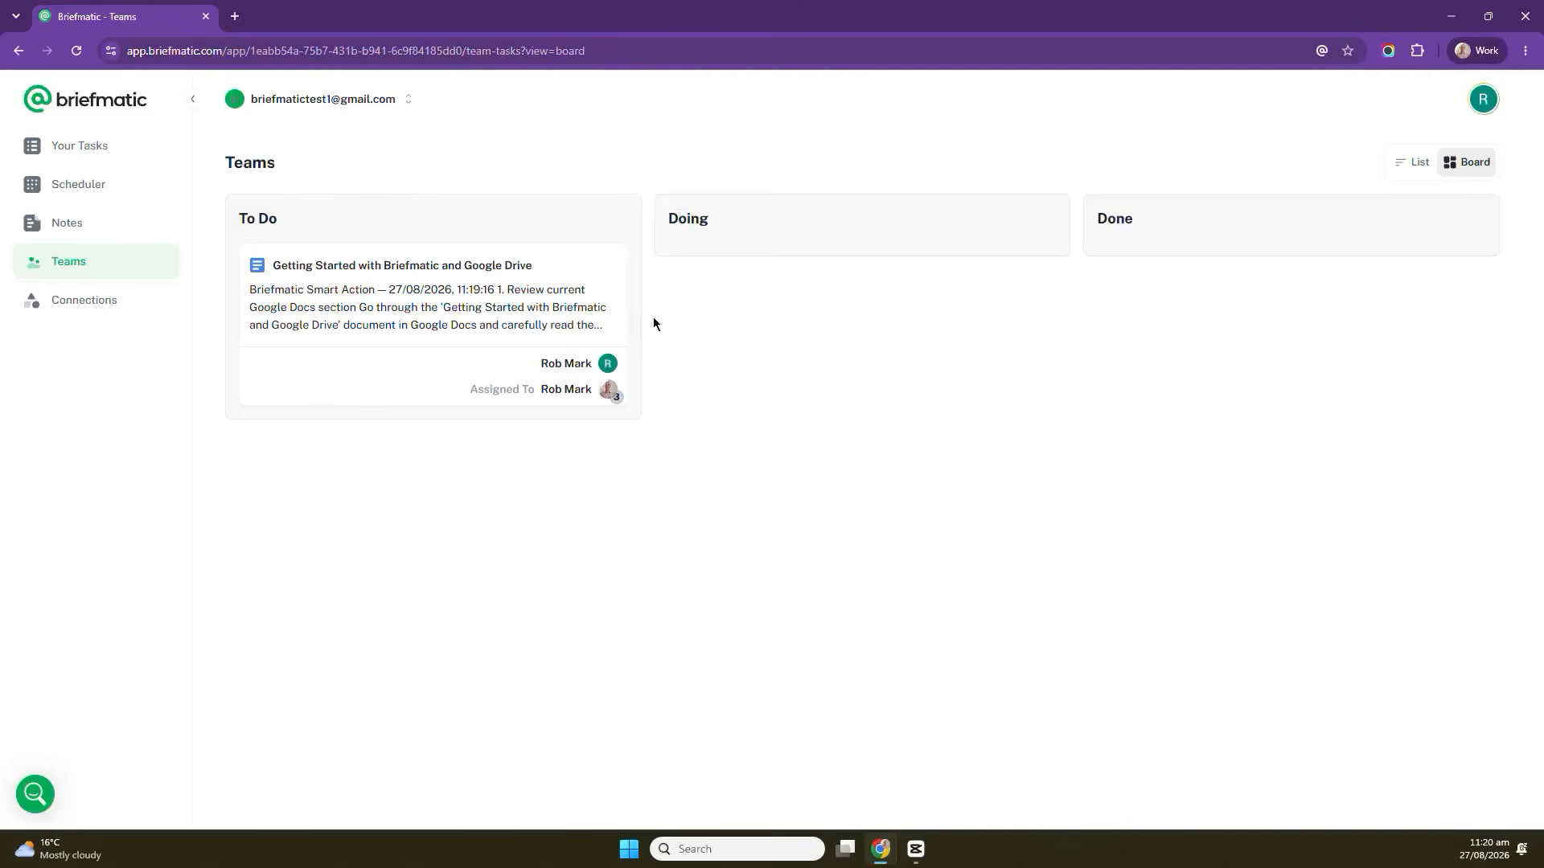
pyautogui.click(537, 321)
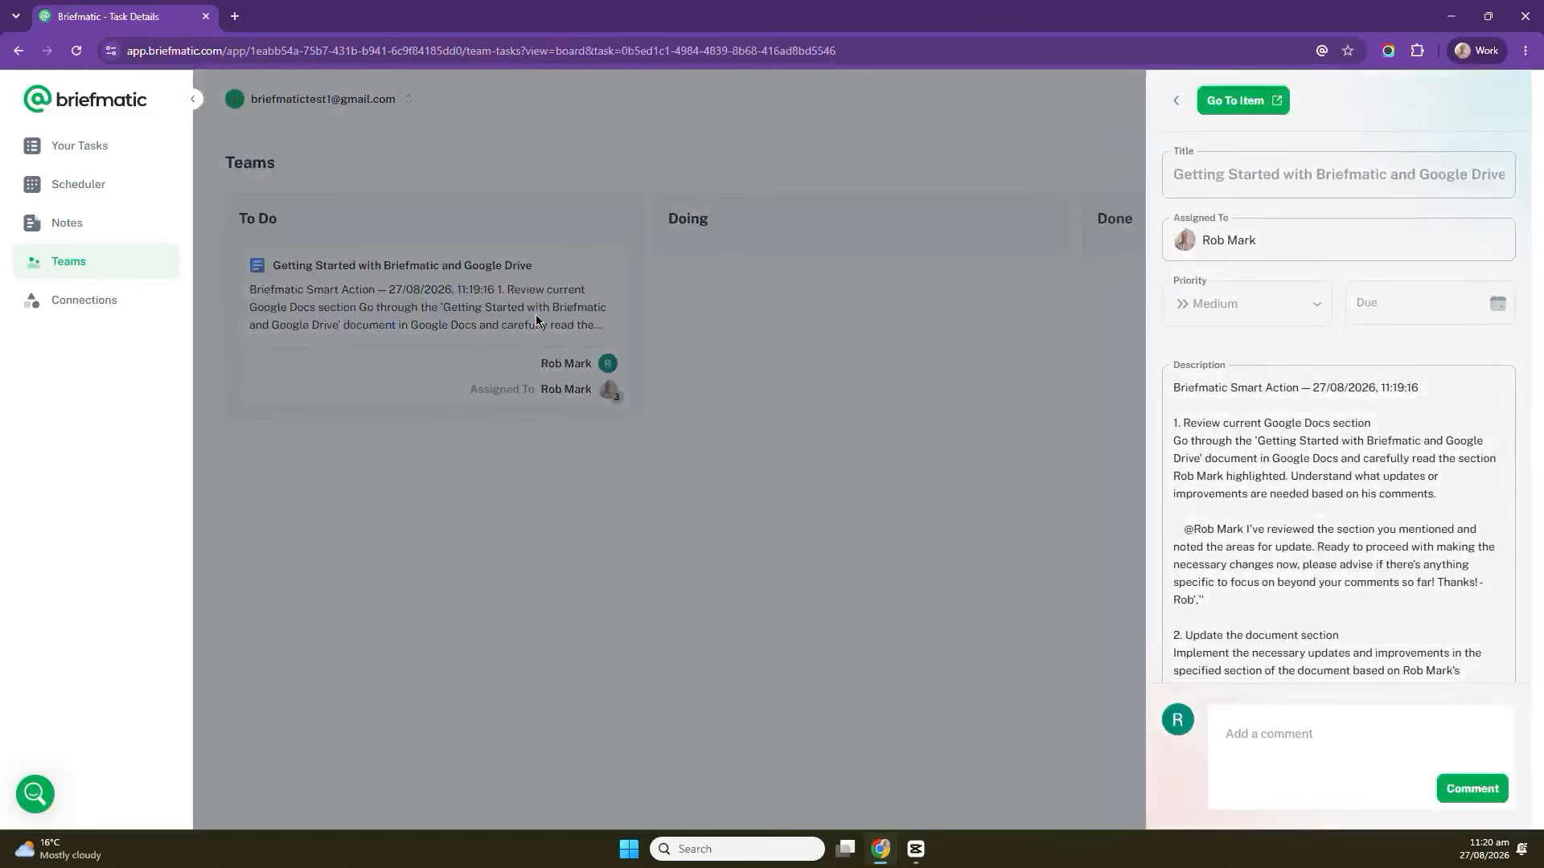
pyautogui.scroll(-6, 1294, 477)
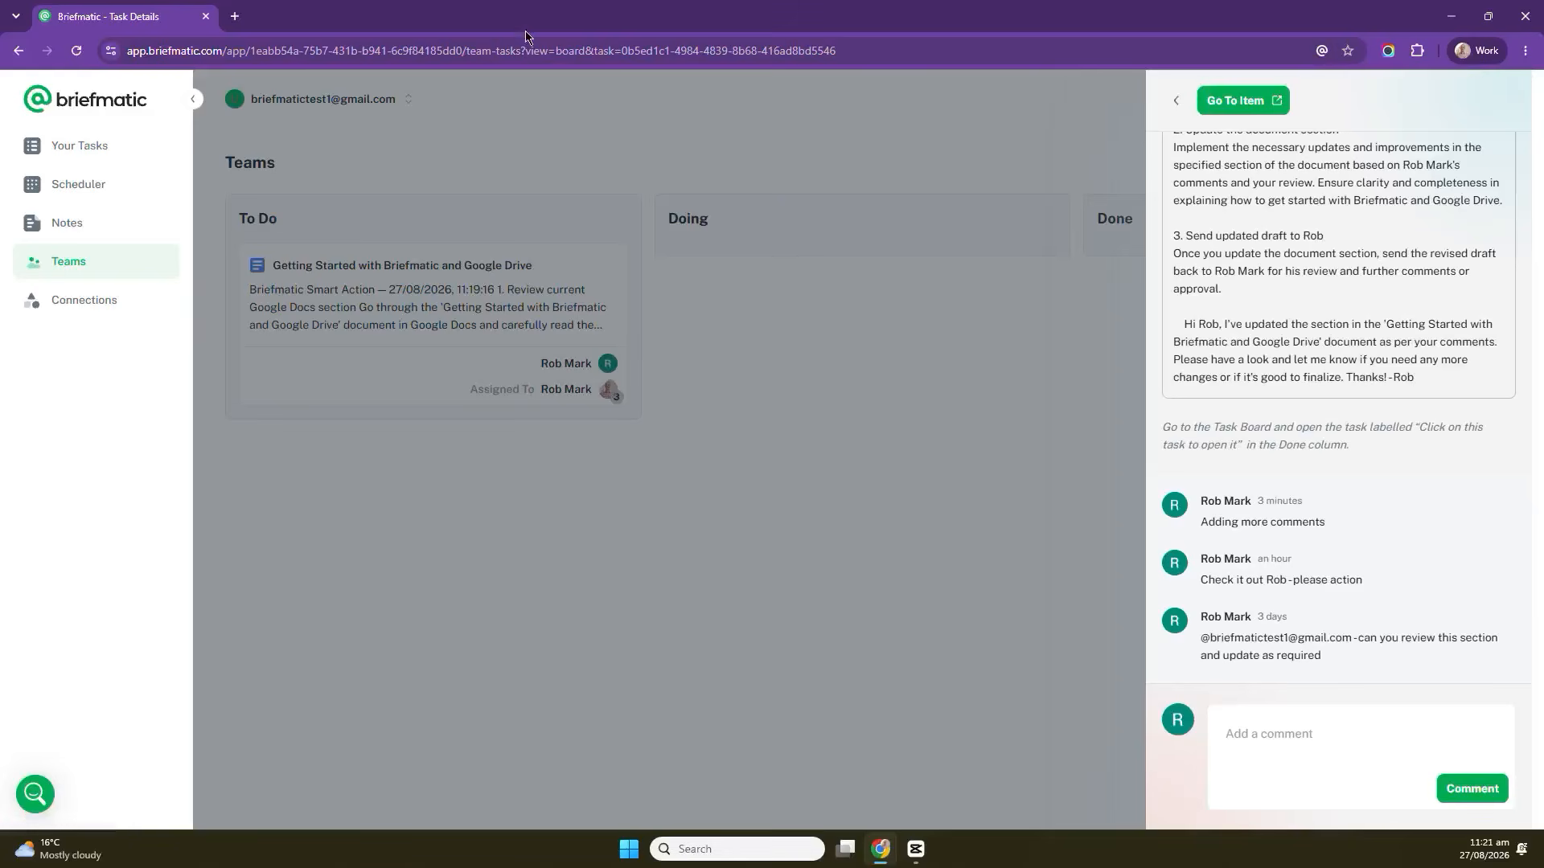
pyautogui.click(393, 477)
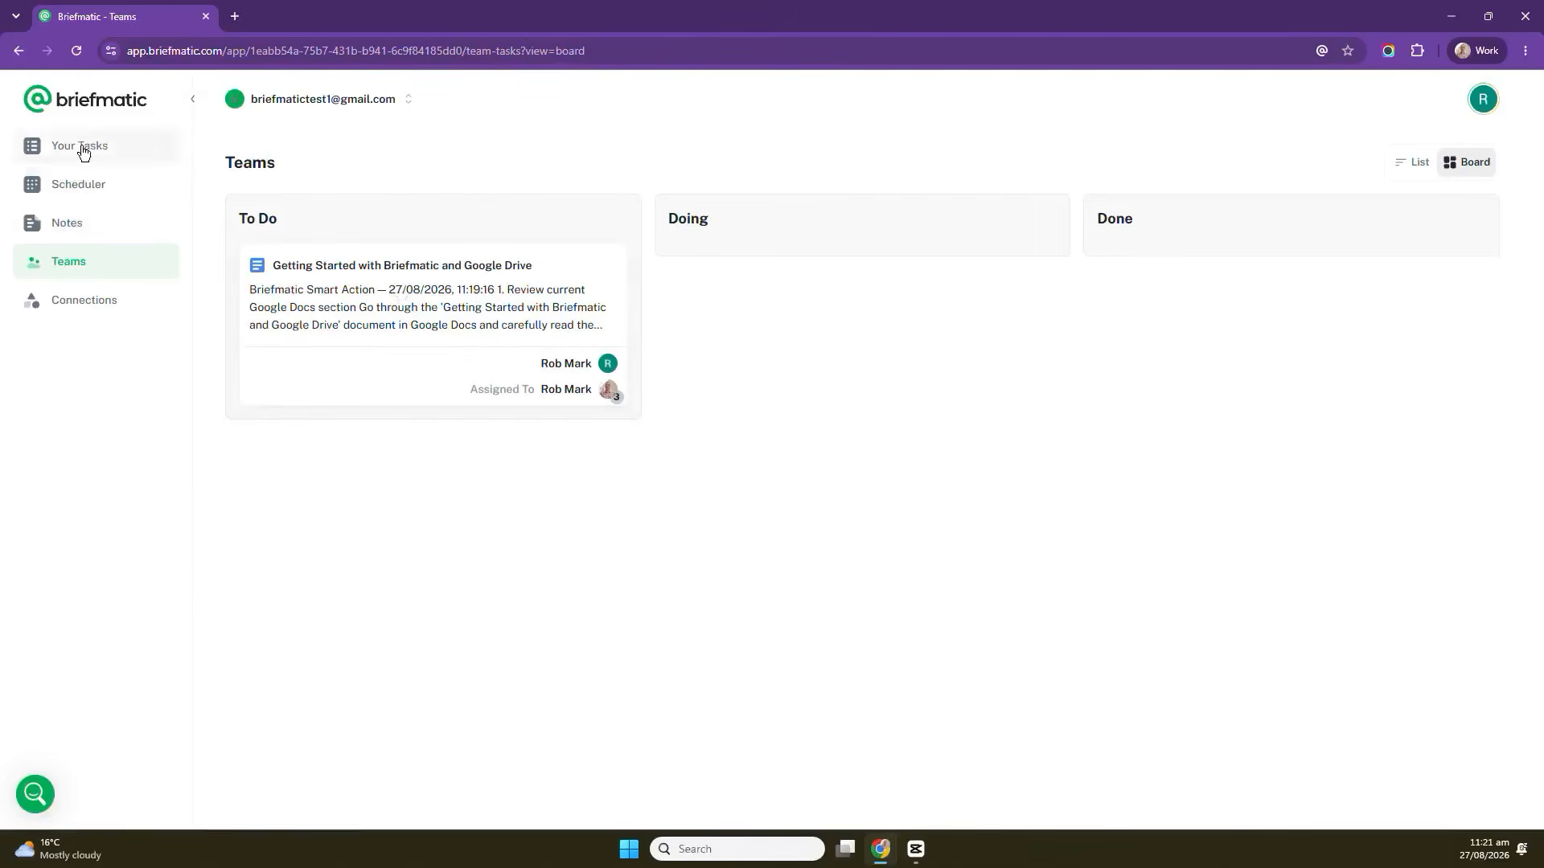
# Schedule First task at 11:30am and Third task at 1:30pm on Thursday 27/8 in the scheduler.
pyautogui.click(75, 185)
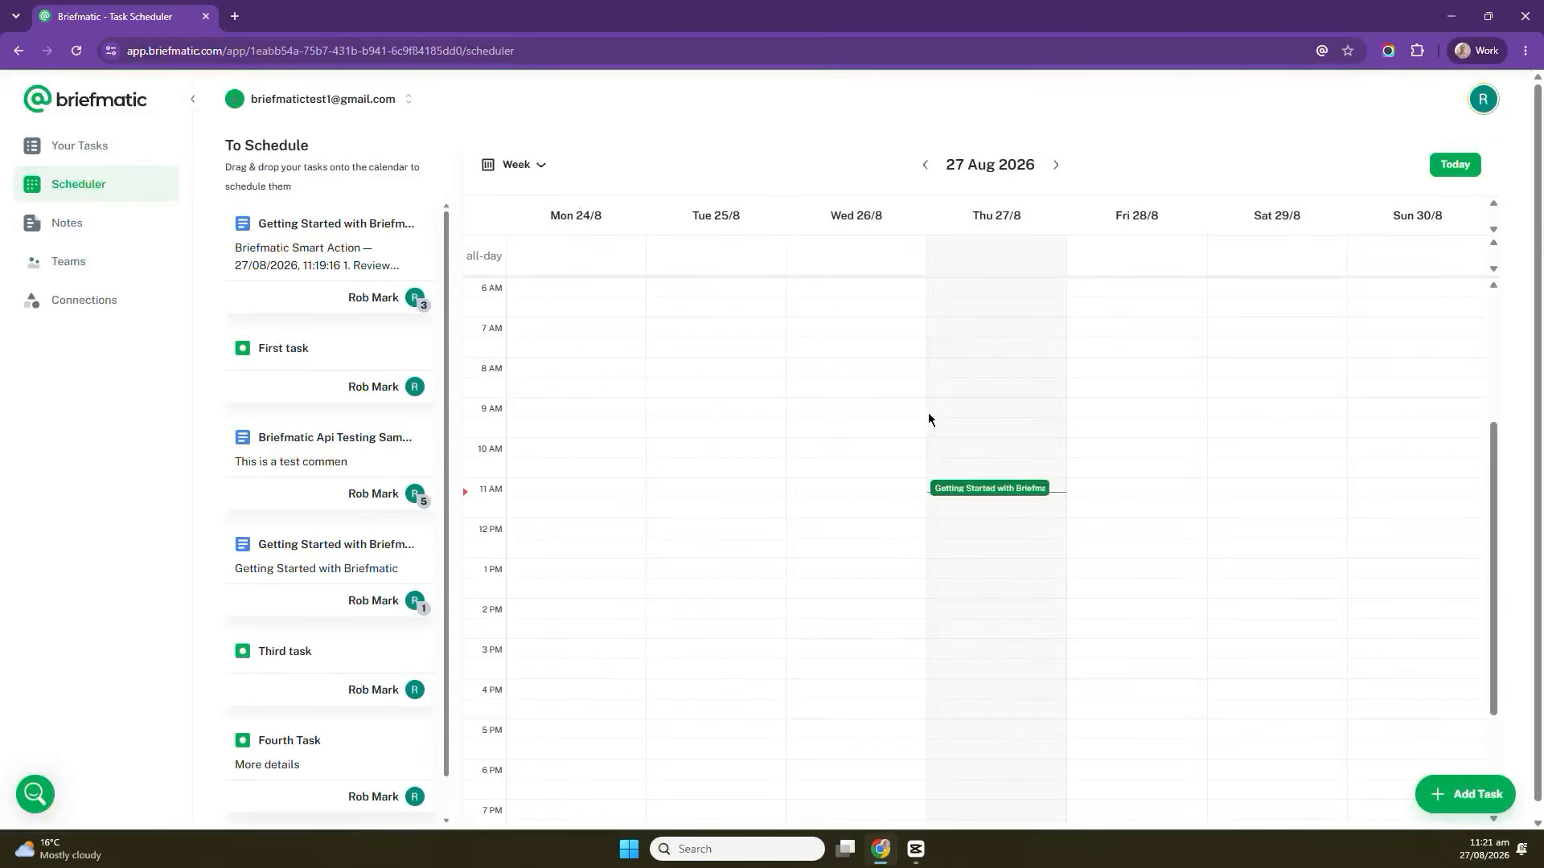
pyautogui.scroll(1, 704, 410)
pyautogui.scroll(-2, 704, 410)
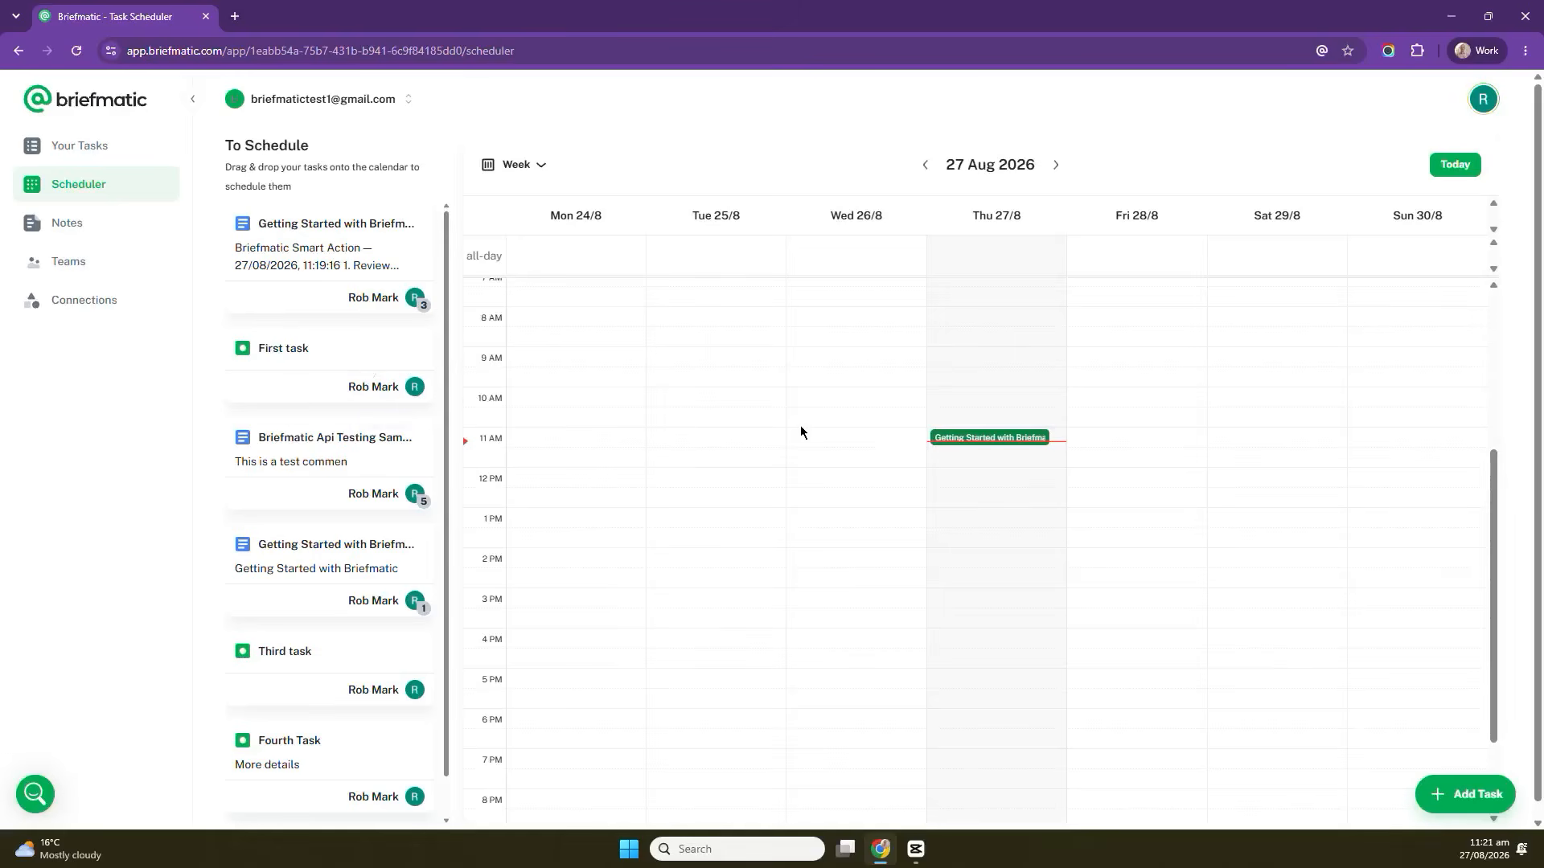
pyautogui.moveTo(305, 346); pyautogui.dragTo(998, 467)
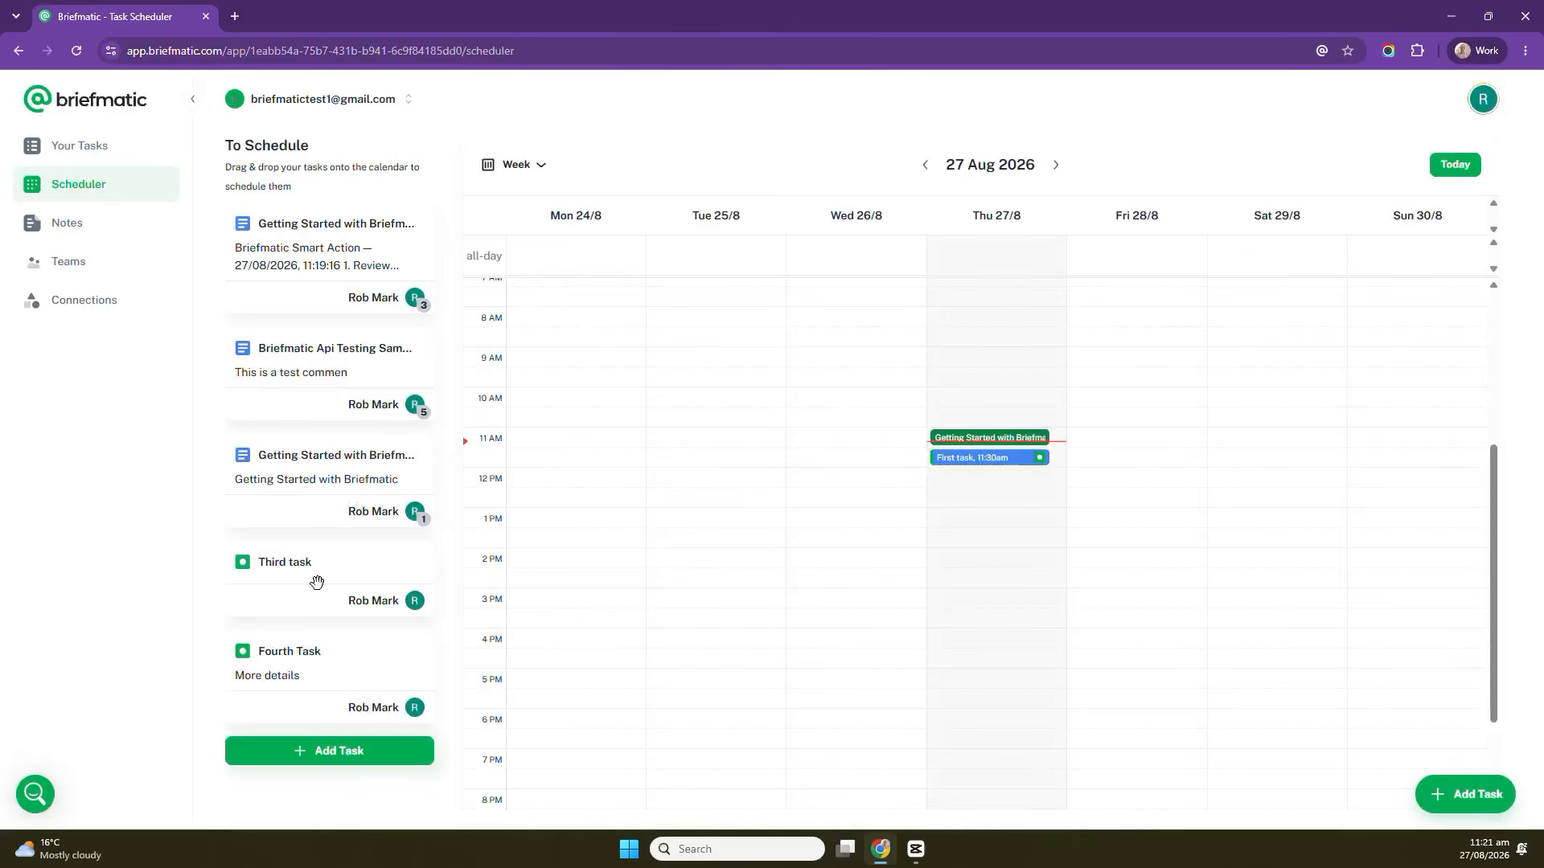
pyautogui.moveTo(306, 575); pyautogui.dragTo(1003, 482)
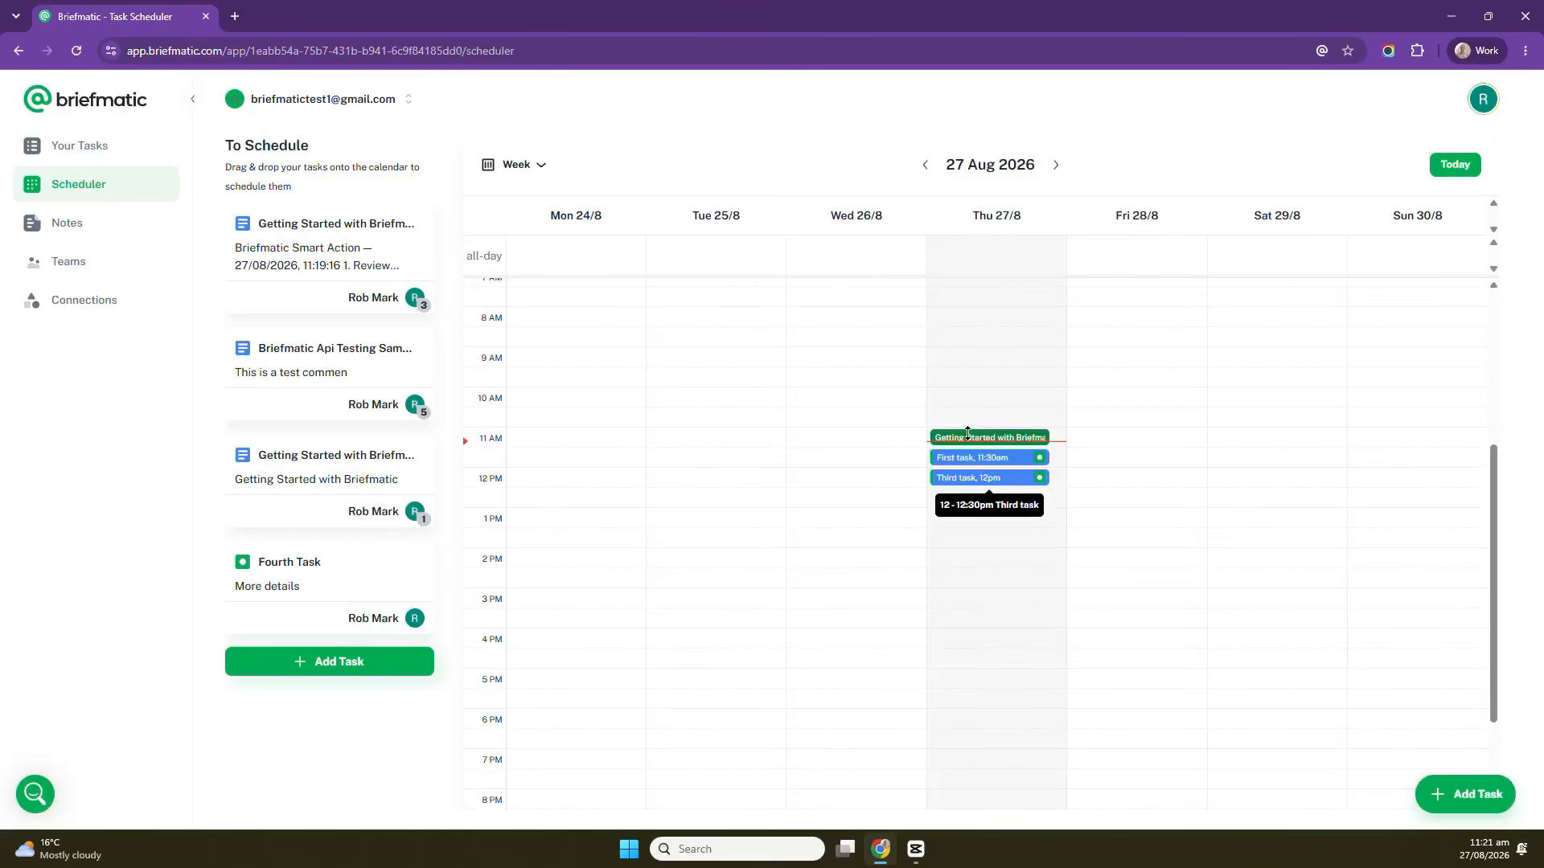
pyautogui.moveTo(997, 482); pyautogui.dragTo(997, 543)
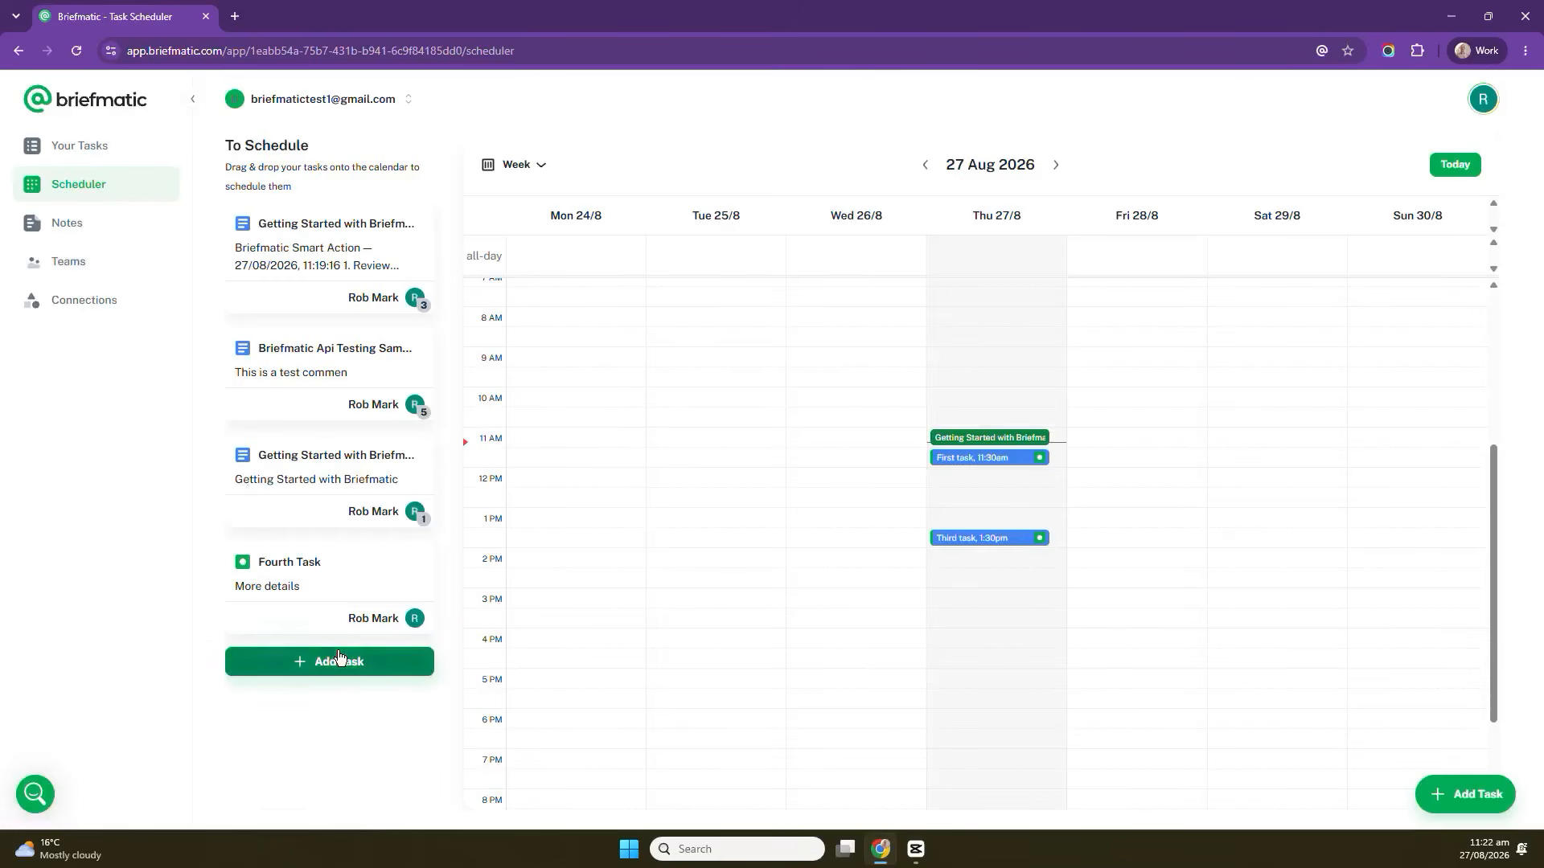
# Open the Fourth Task's details, then visit the Notes and Teams pages.
pyautogui.click(278, 568)
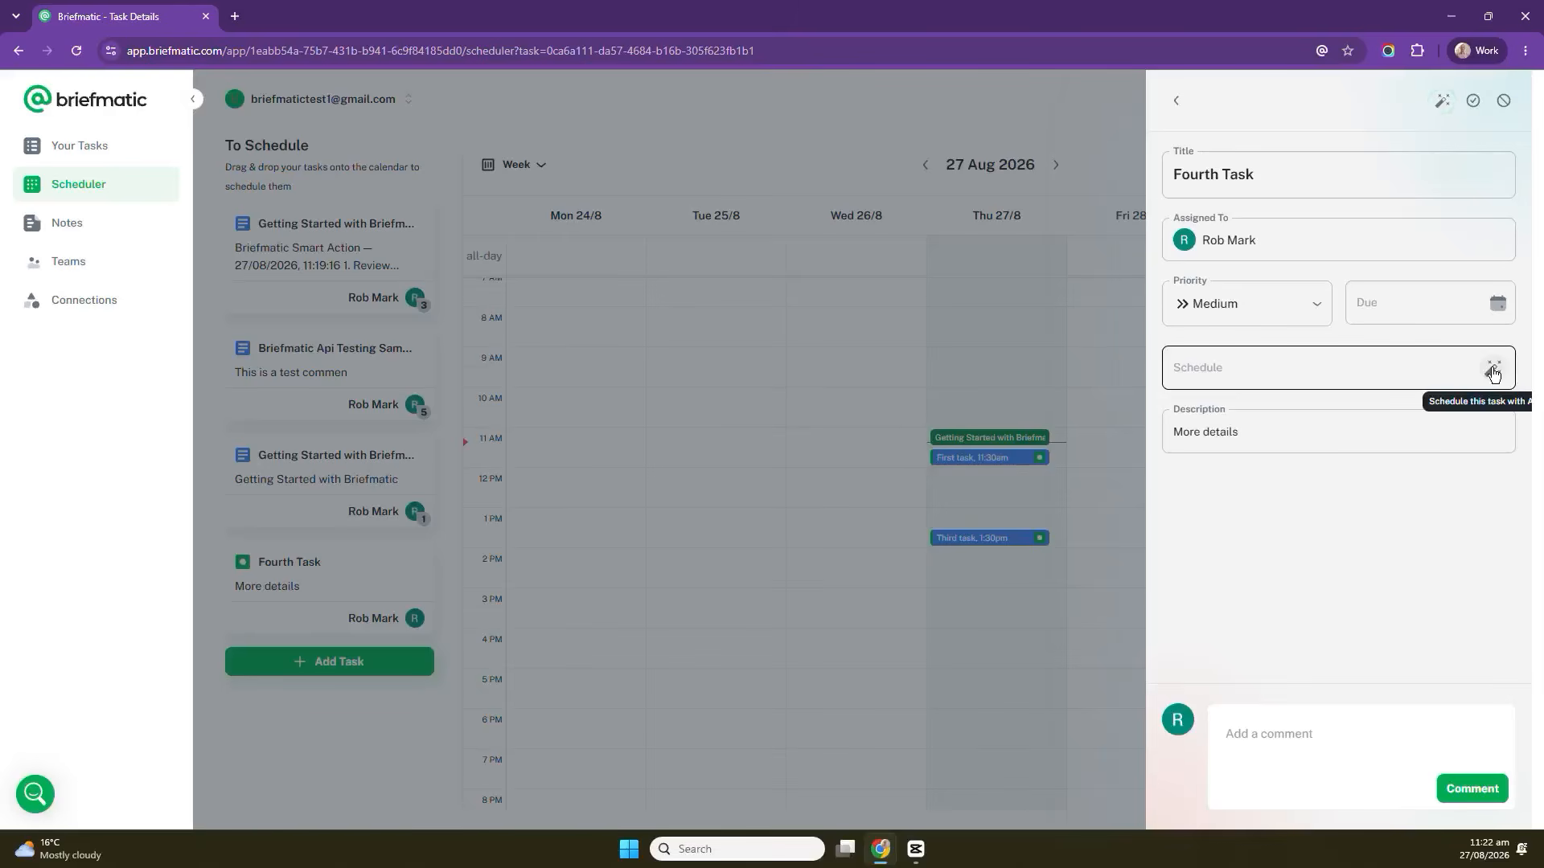
pyautogui.click(942, 95)
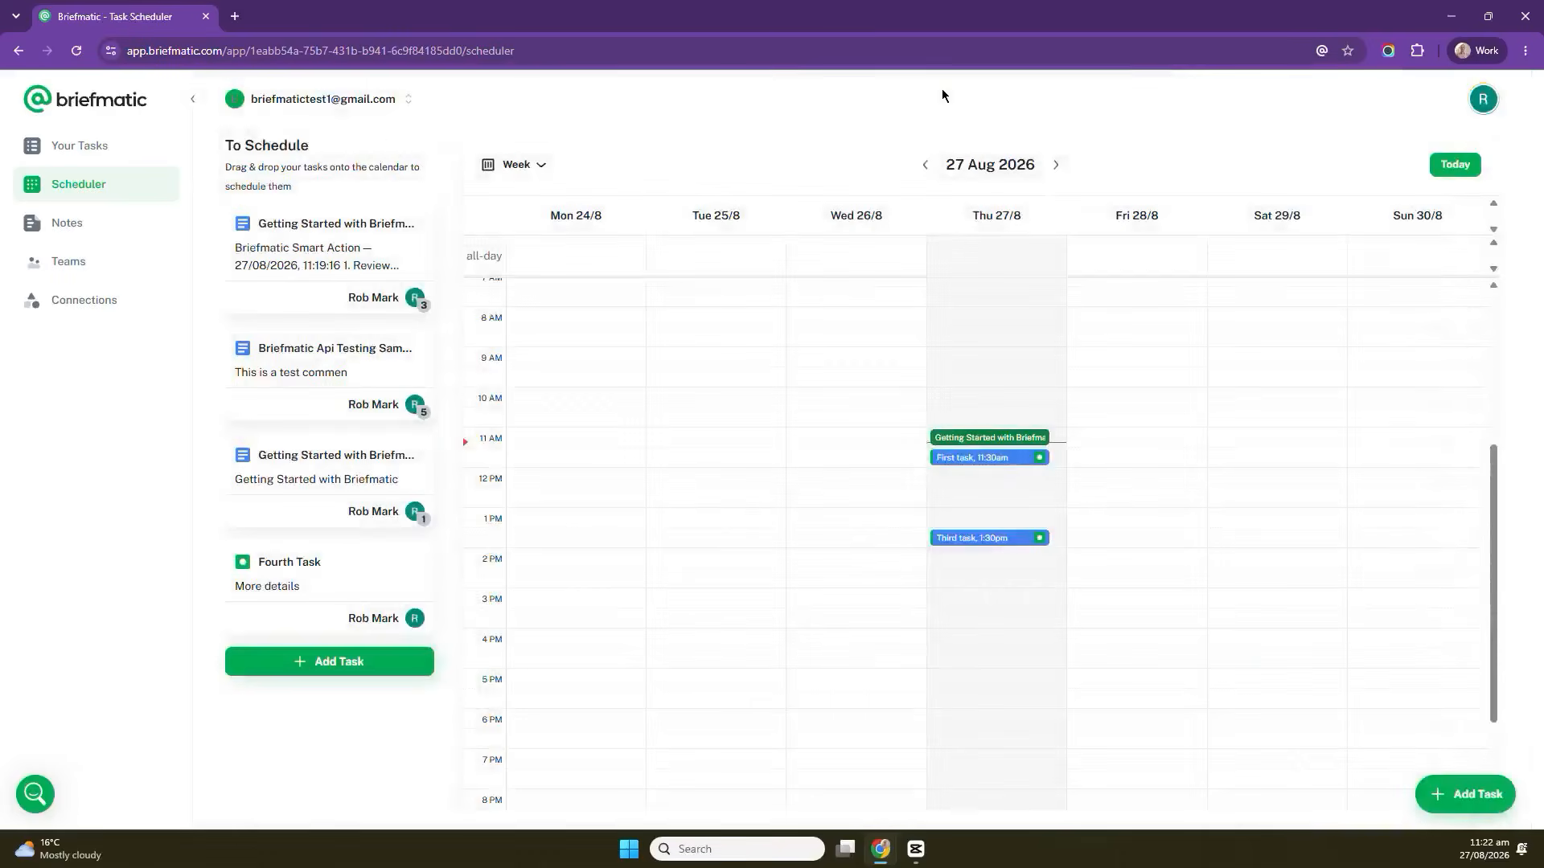
pyautogui.click(85, 230)
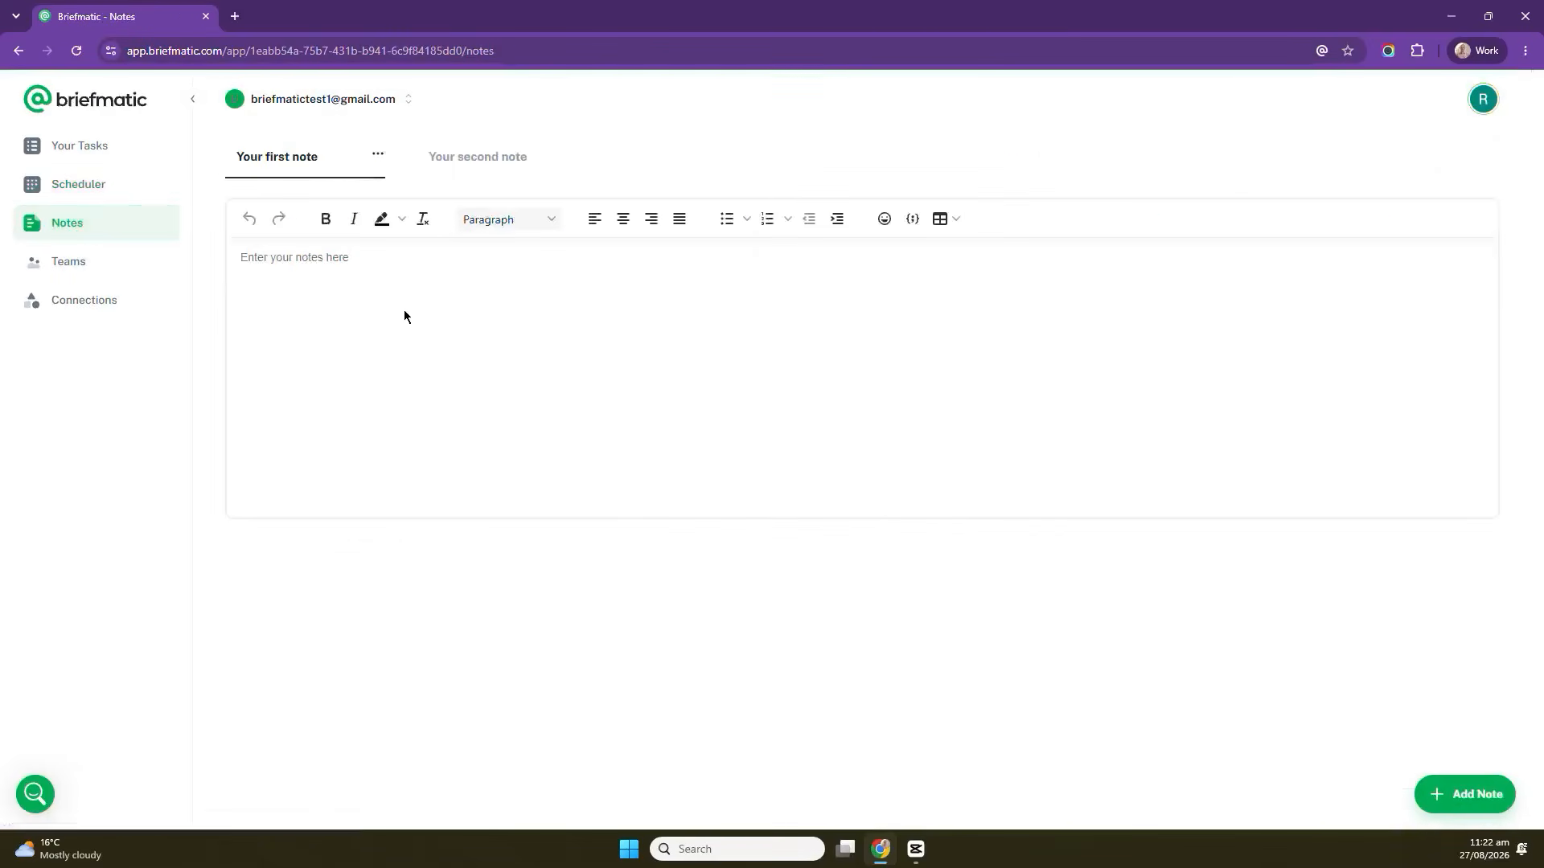
pyautogui.click(91, 270)
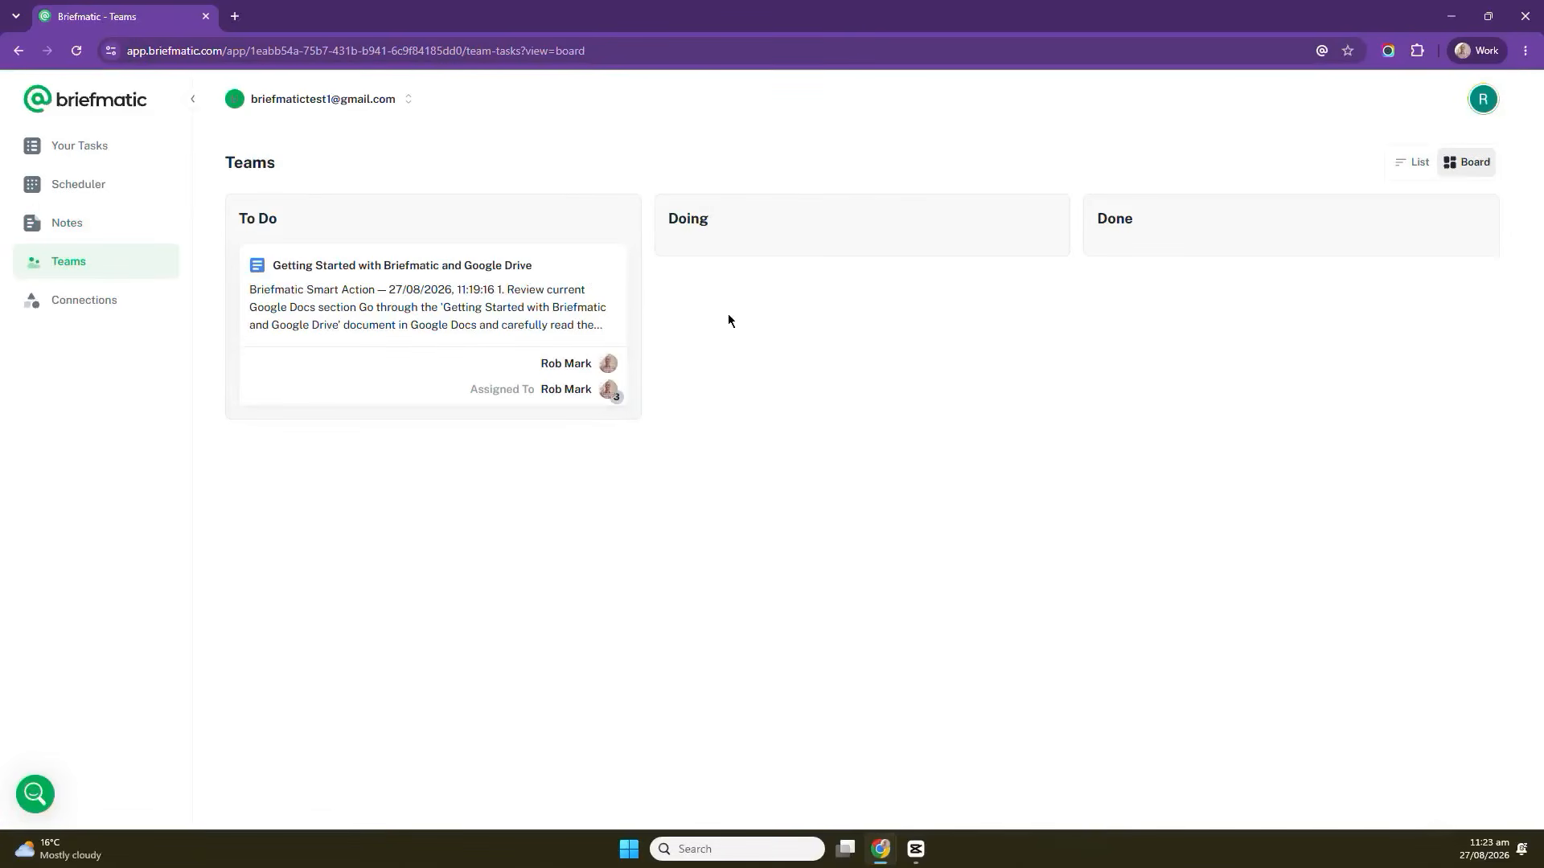
# Browse the active and available integrations on the Connections page.
pyautogui.click(64, 301)
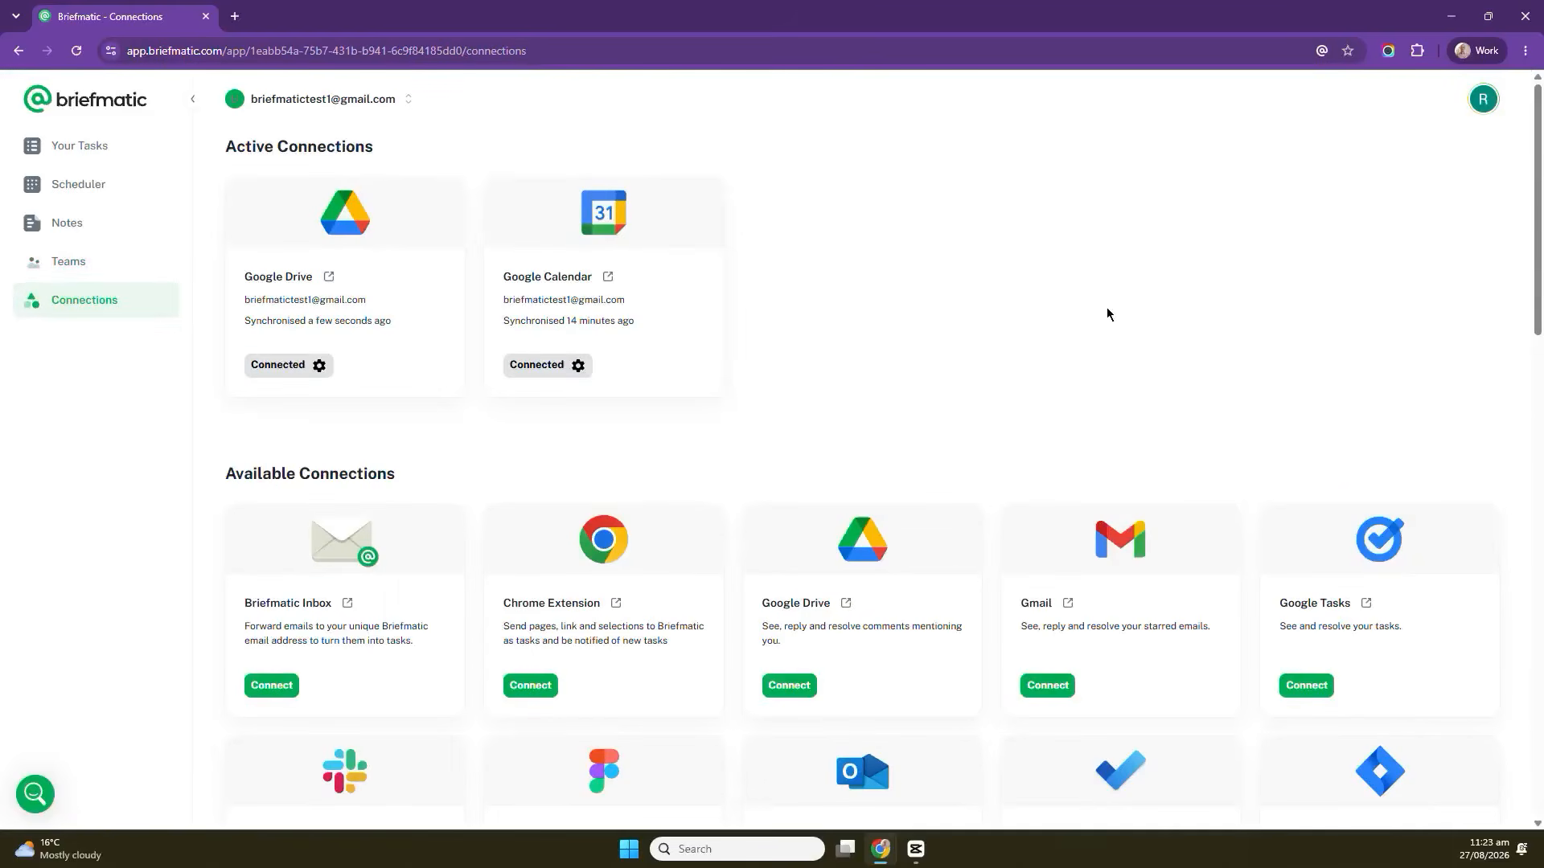
pyautogui.scroll(-3, 1056, 414)
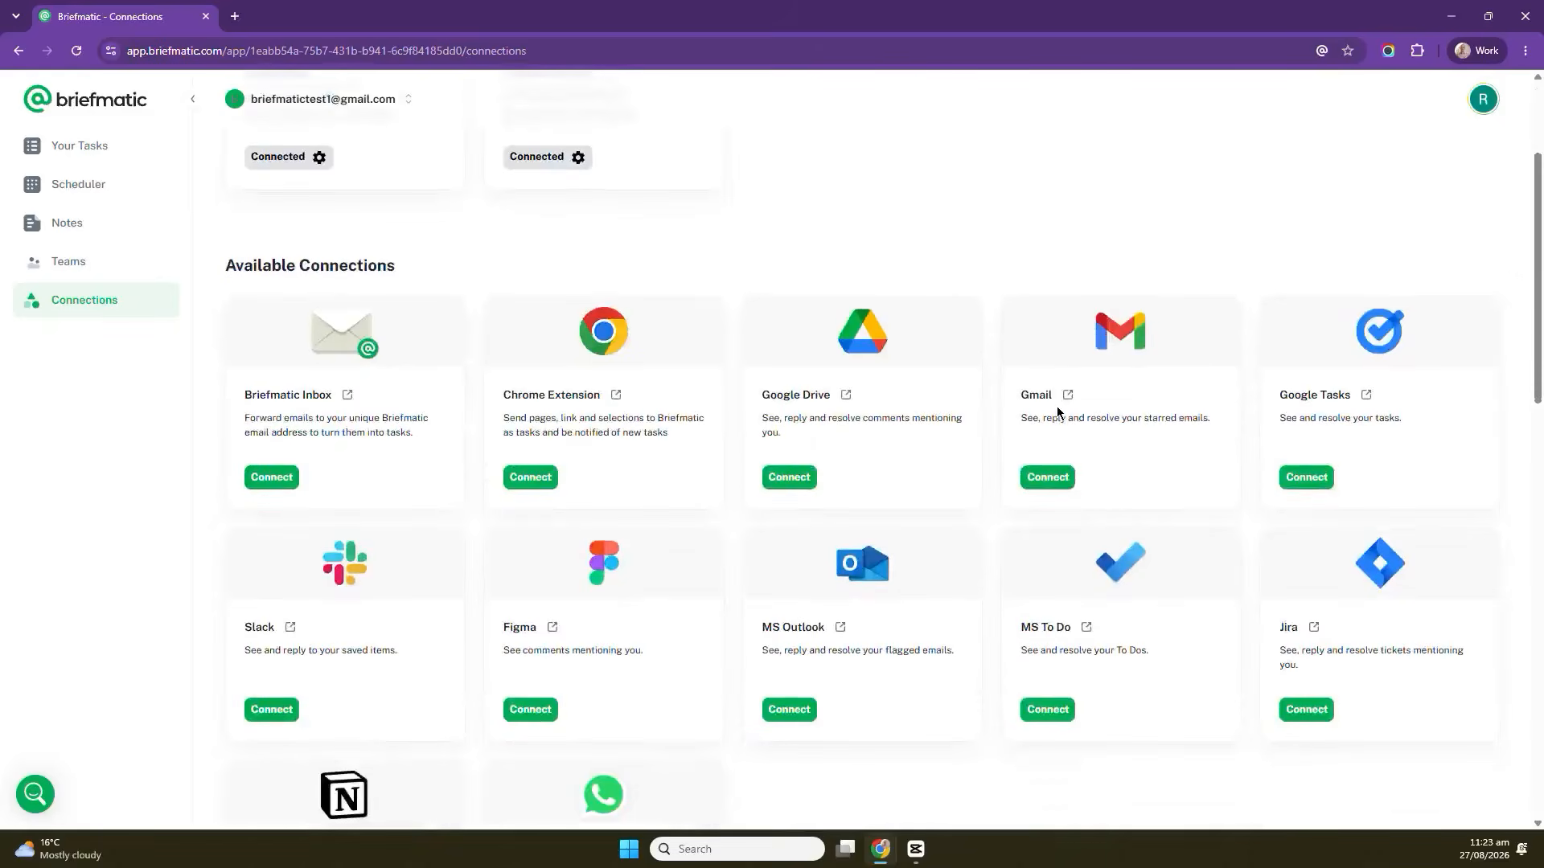
pyautogui.scroll(-1, 1056, 410)
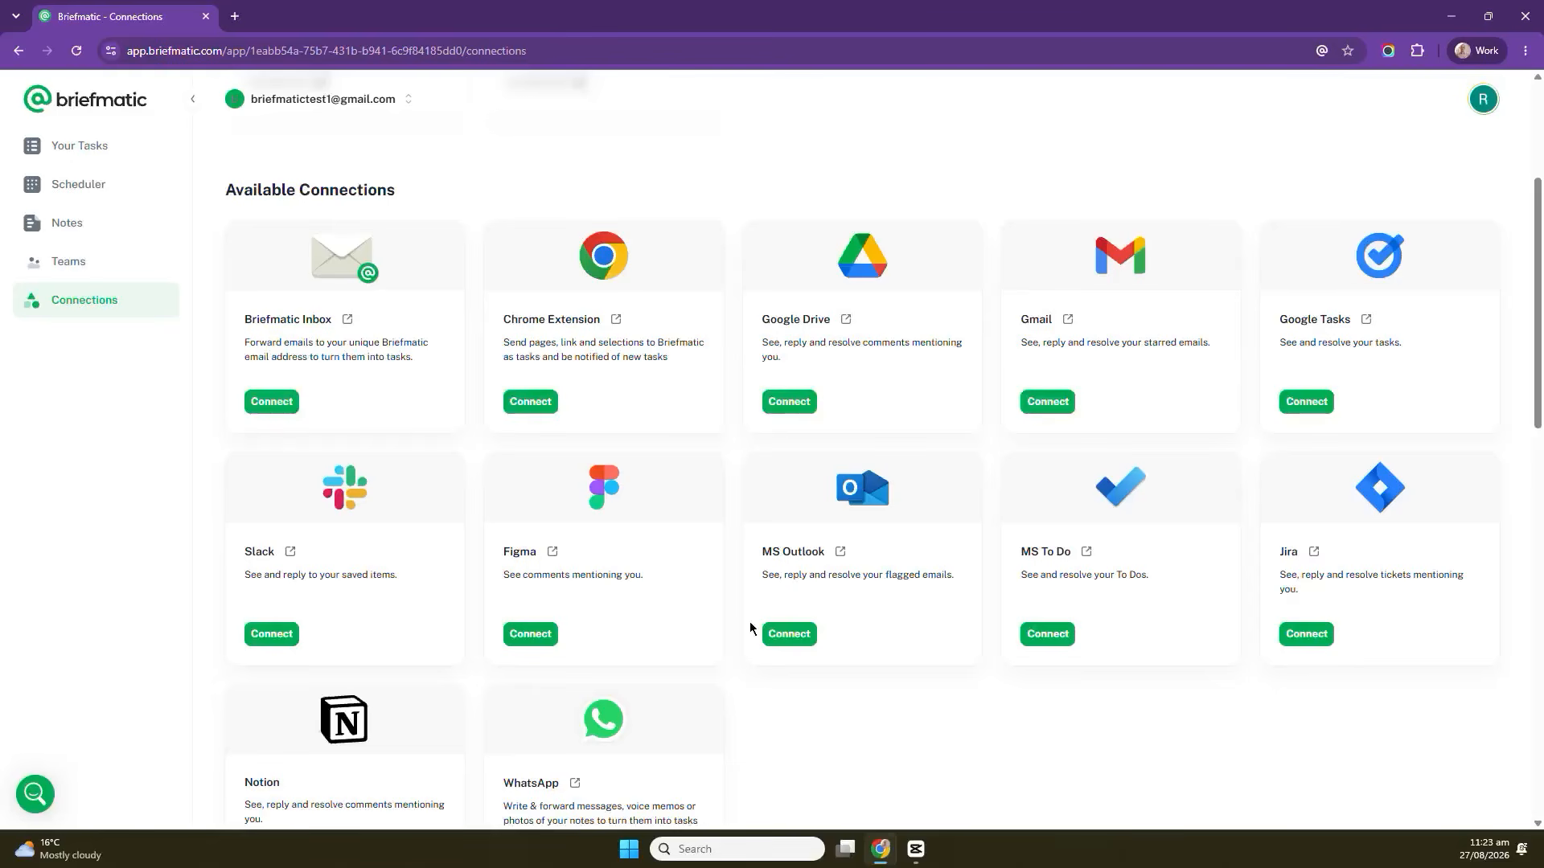
pyautogui.moveTo(925, 596); pyautogui.dragTo(867, 440)
pyautogui.click(867, 439)
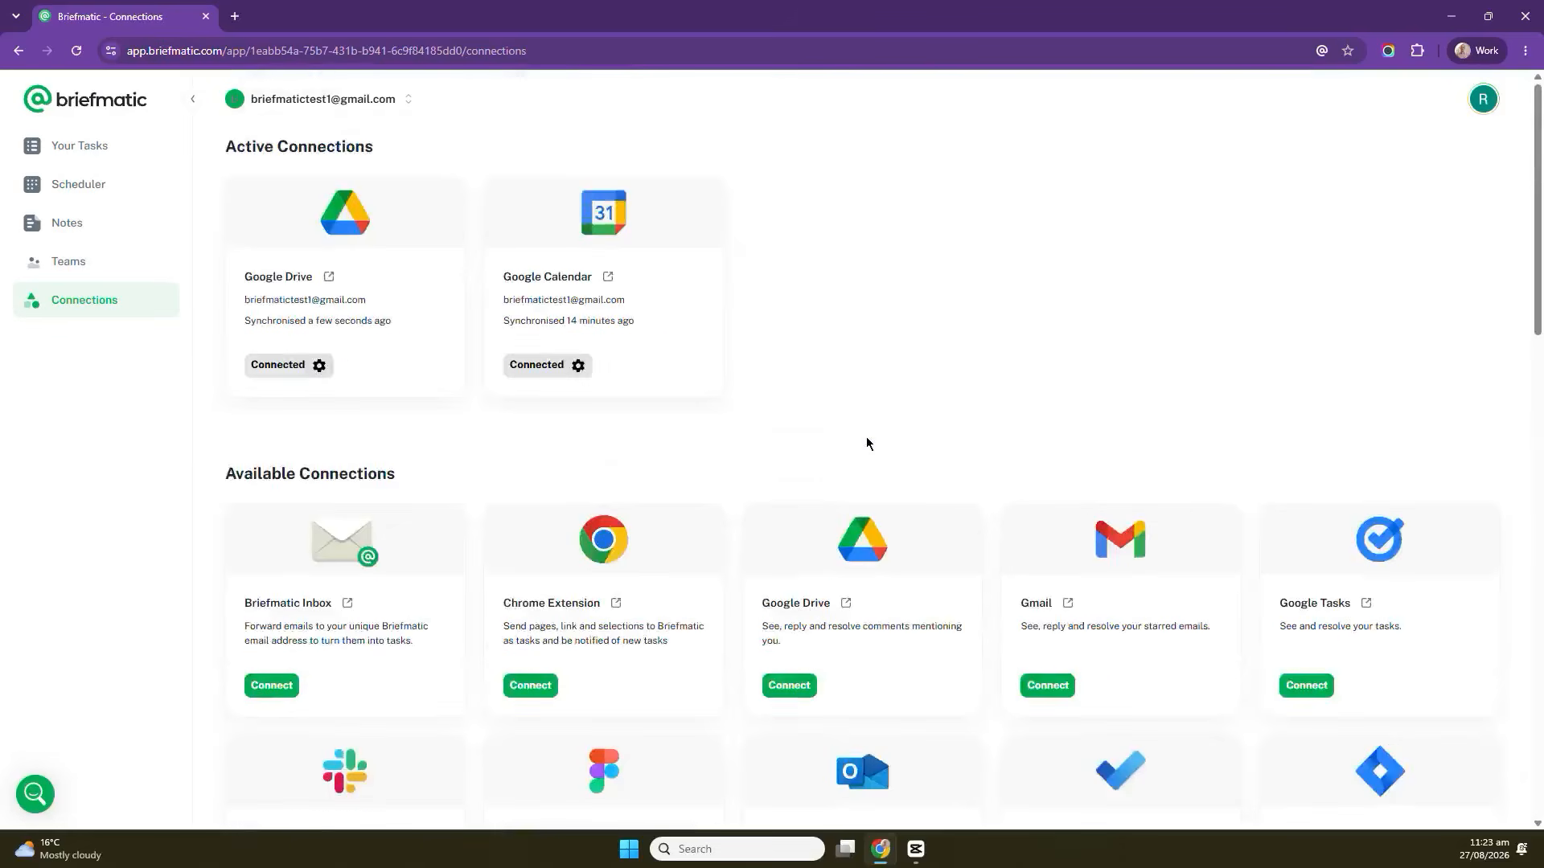
pyautogui.scroll(-5, 865, 442)
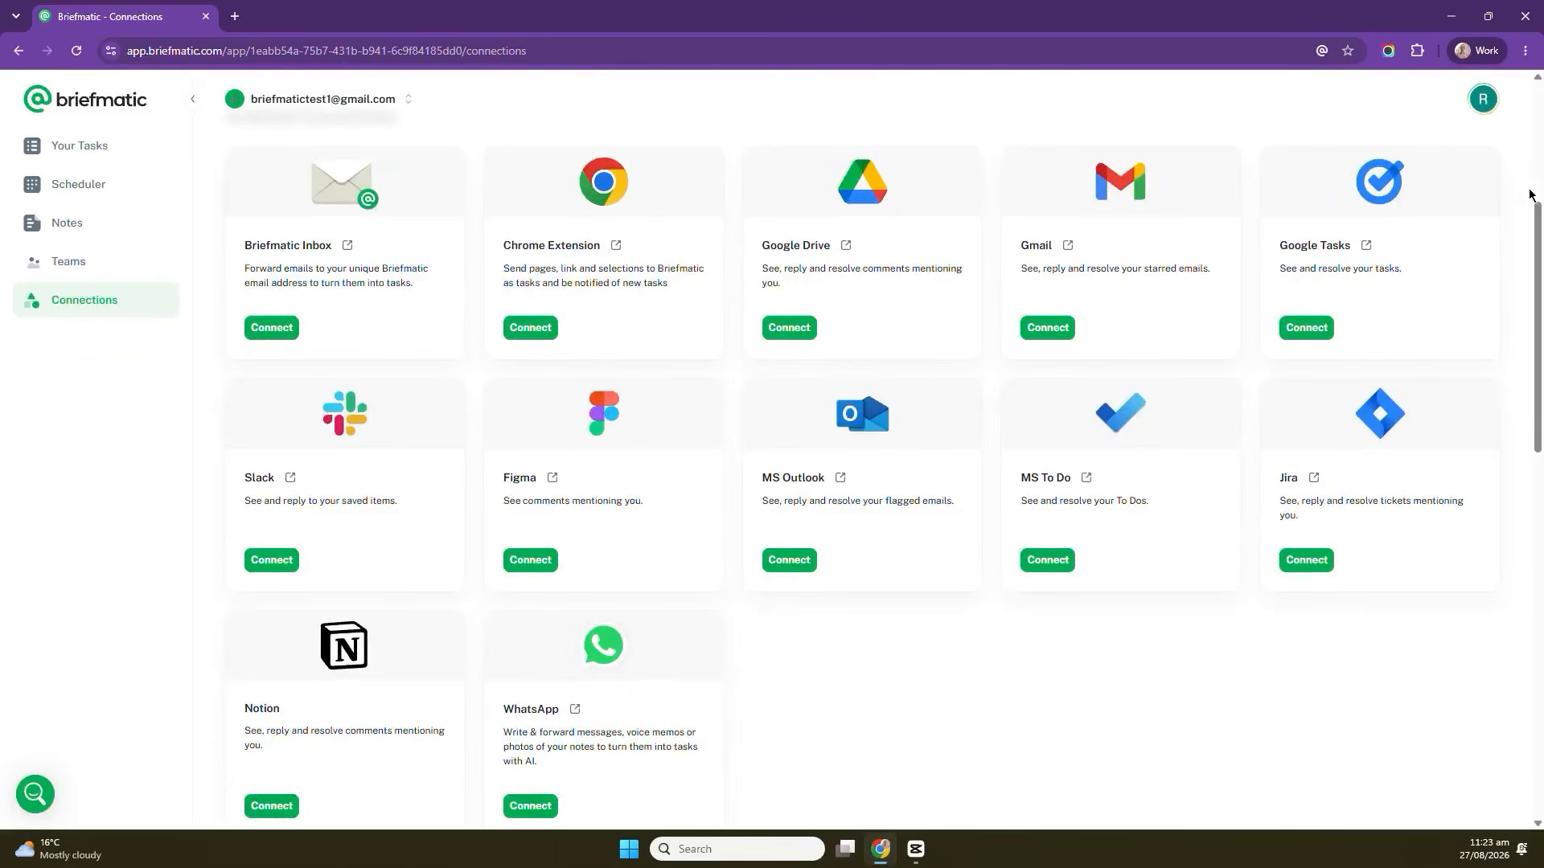
# Open Account Settings and review the general preferences.
pyautogui.click(1482, 105)
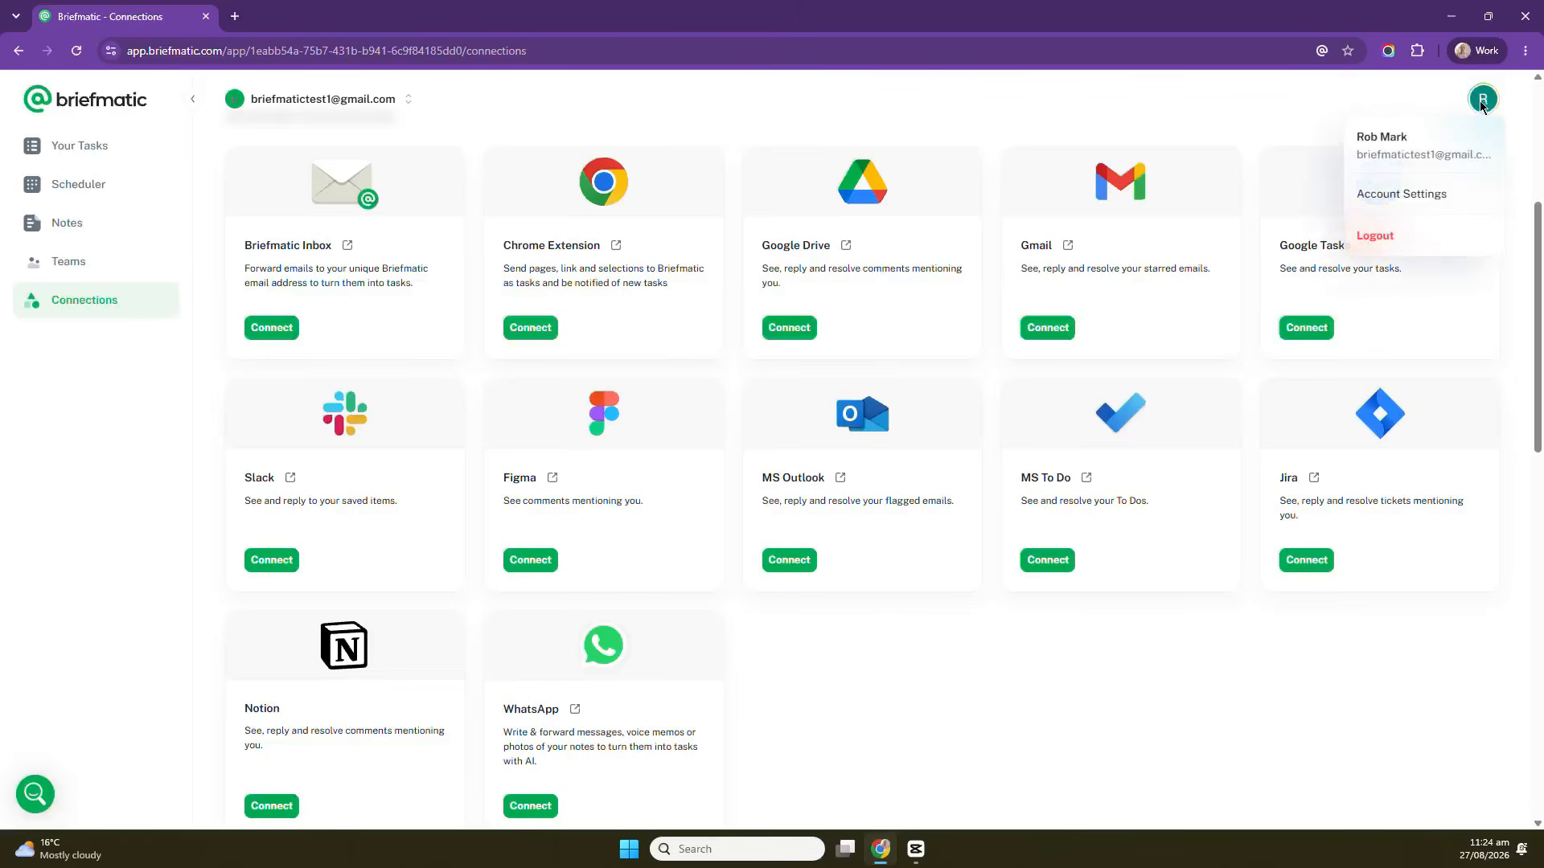
pyautogui.click(1427, 195)
pyautogui.scroll(-2, 609, 652)
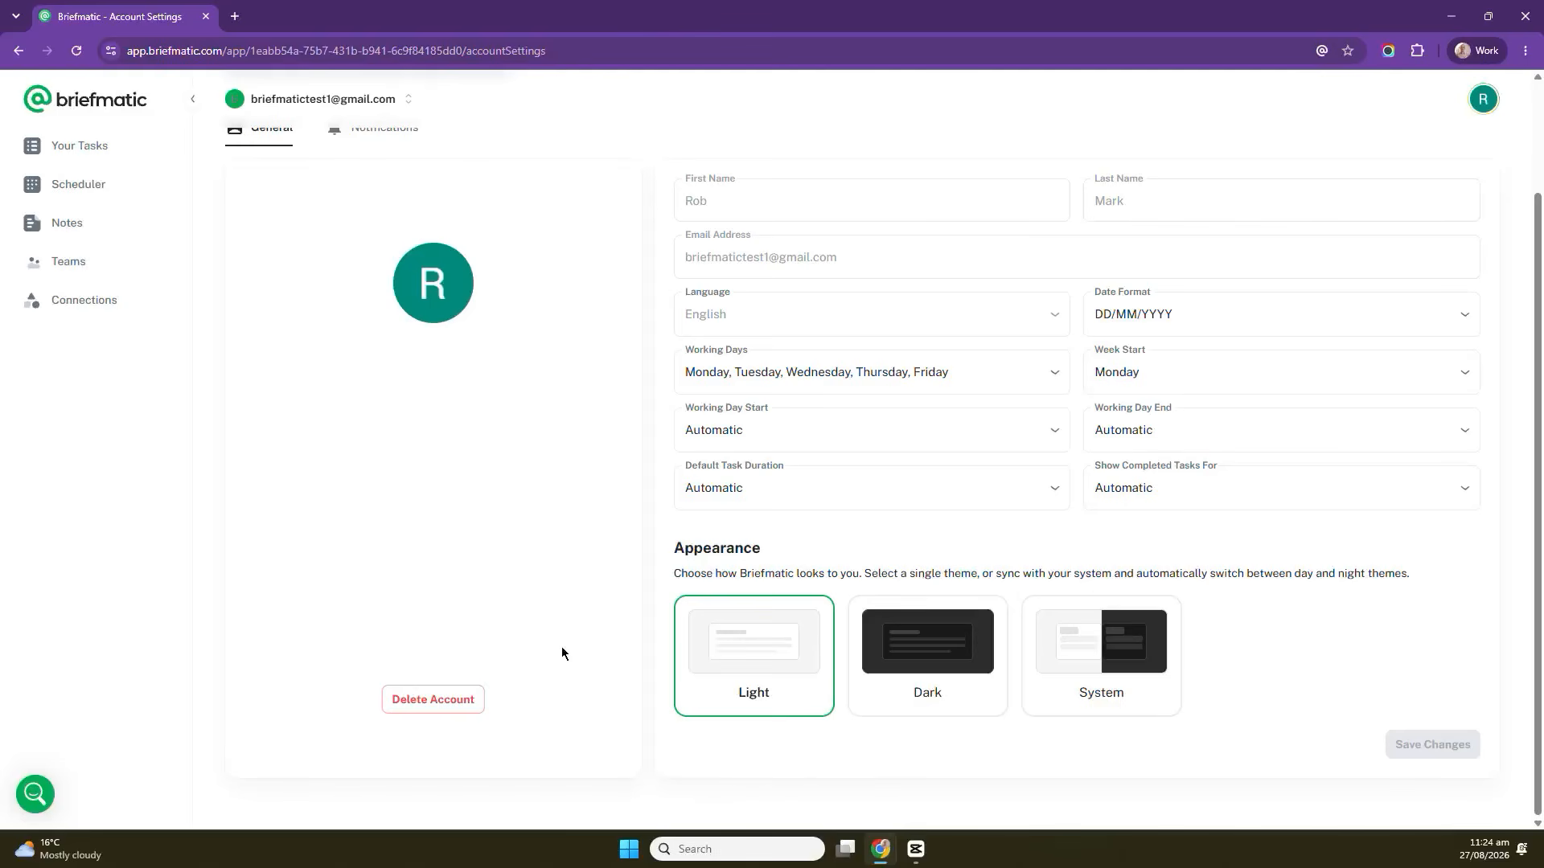
pyautogui.scroll(1, 562, 648)
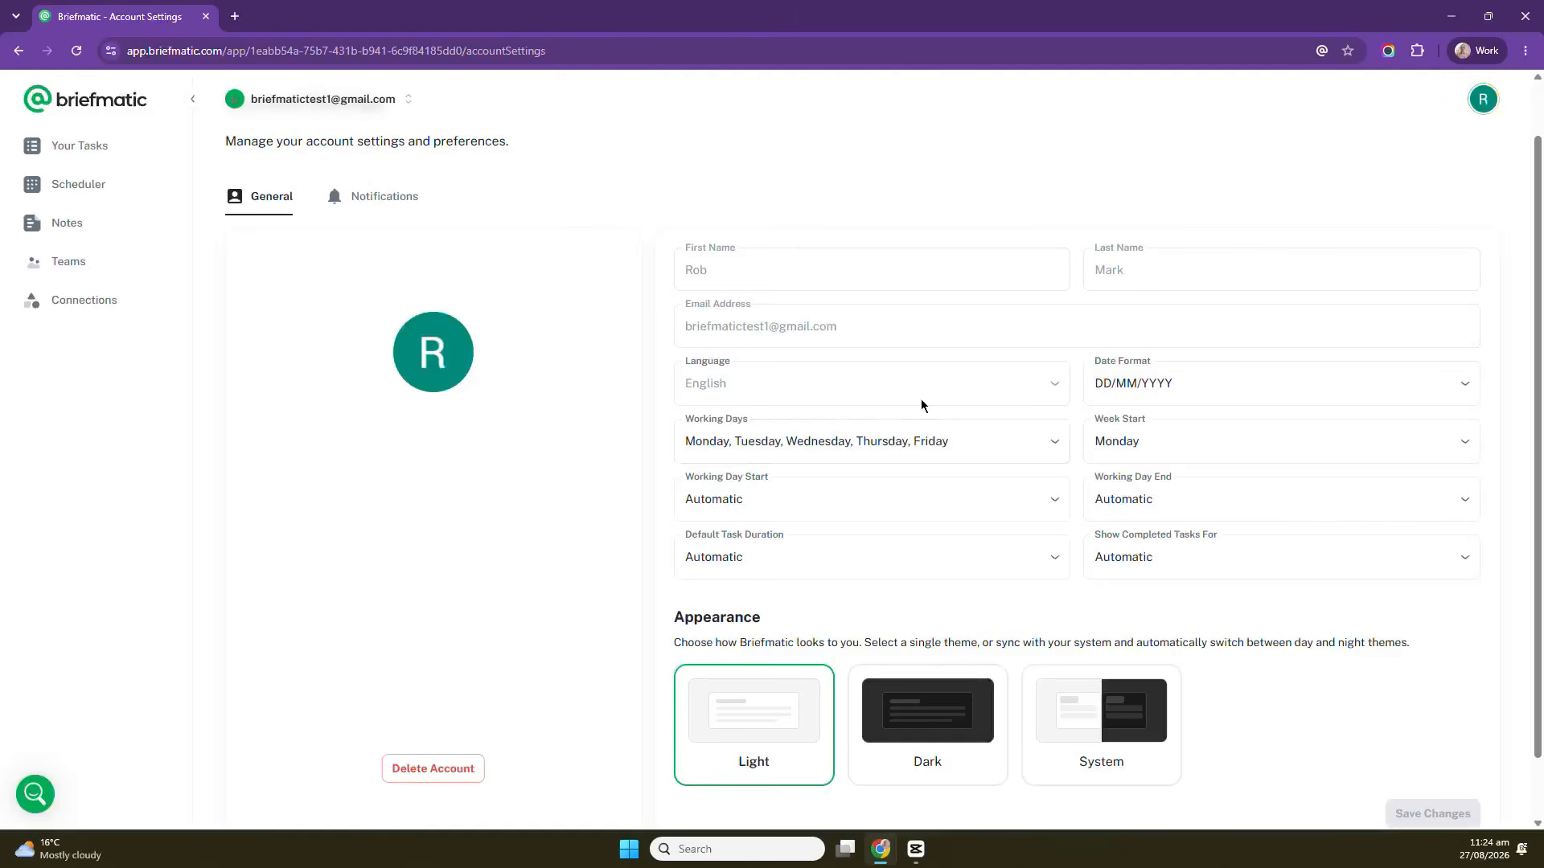
pyautogui.scroll(-1, 1050, 388)
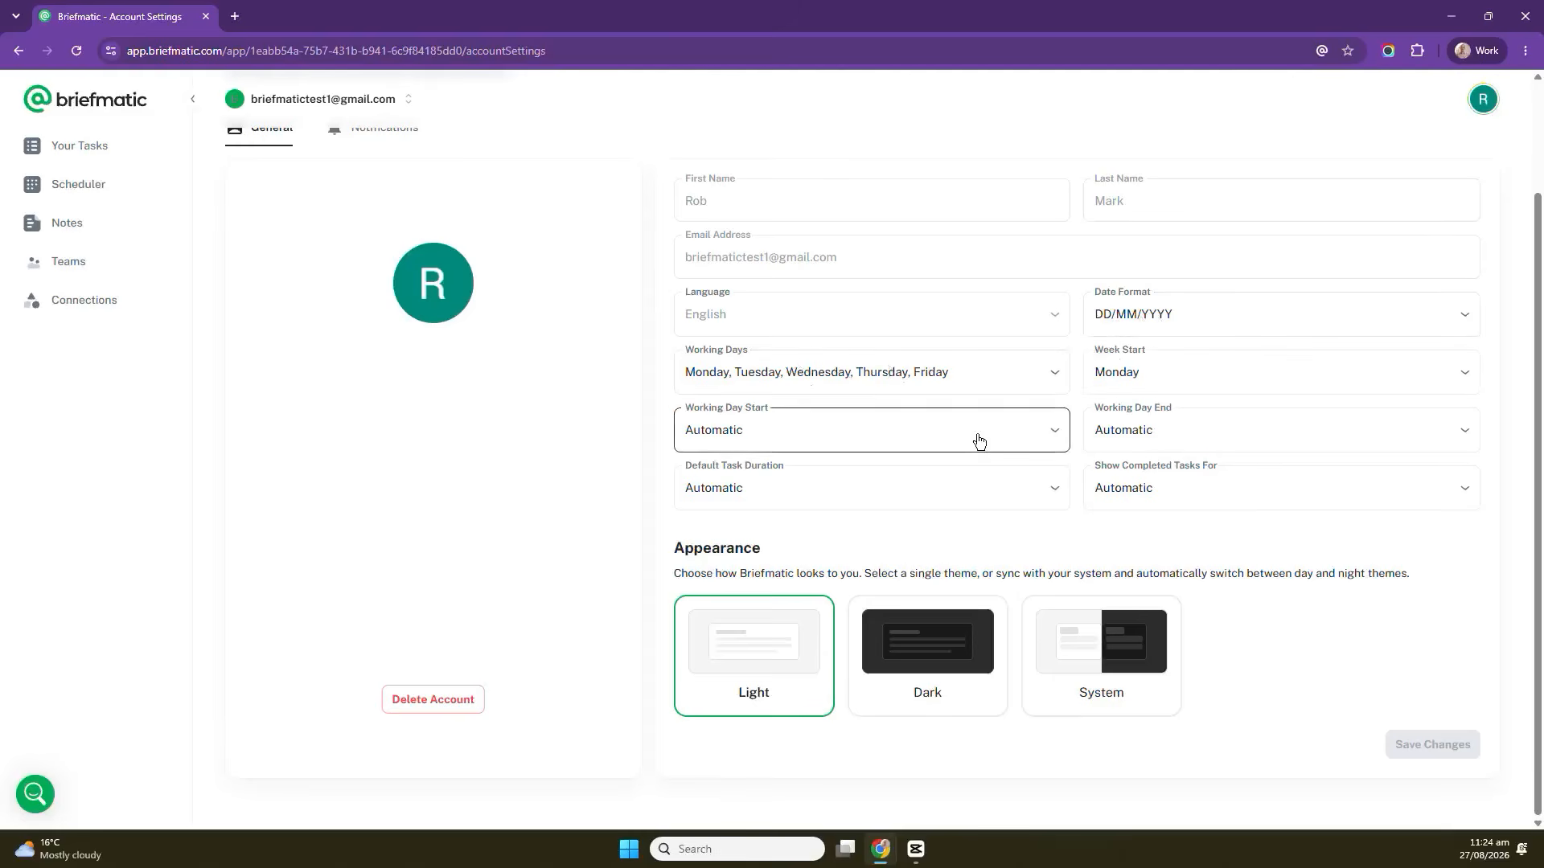
# Try the Dark appearance theme and switch back to Light.
pyautogui.click(934, 653)
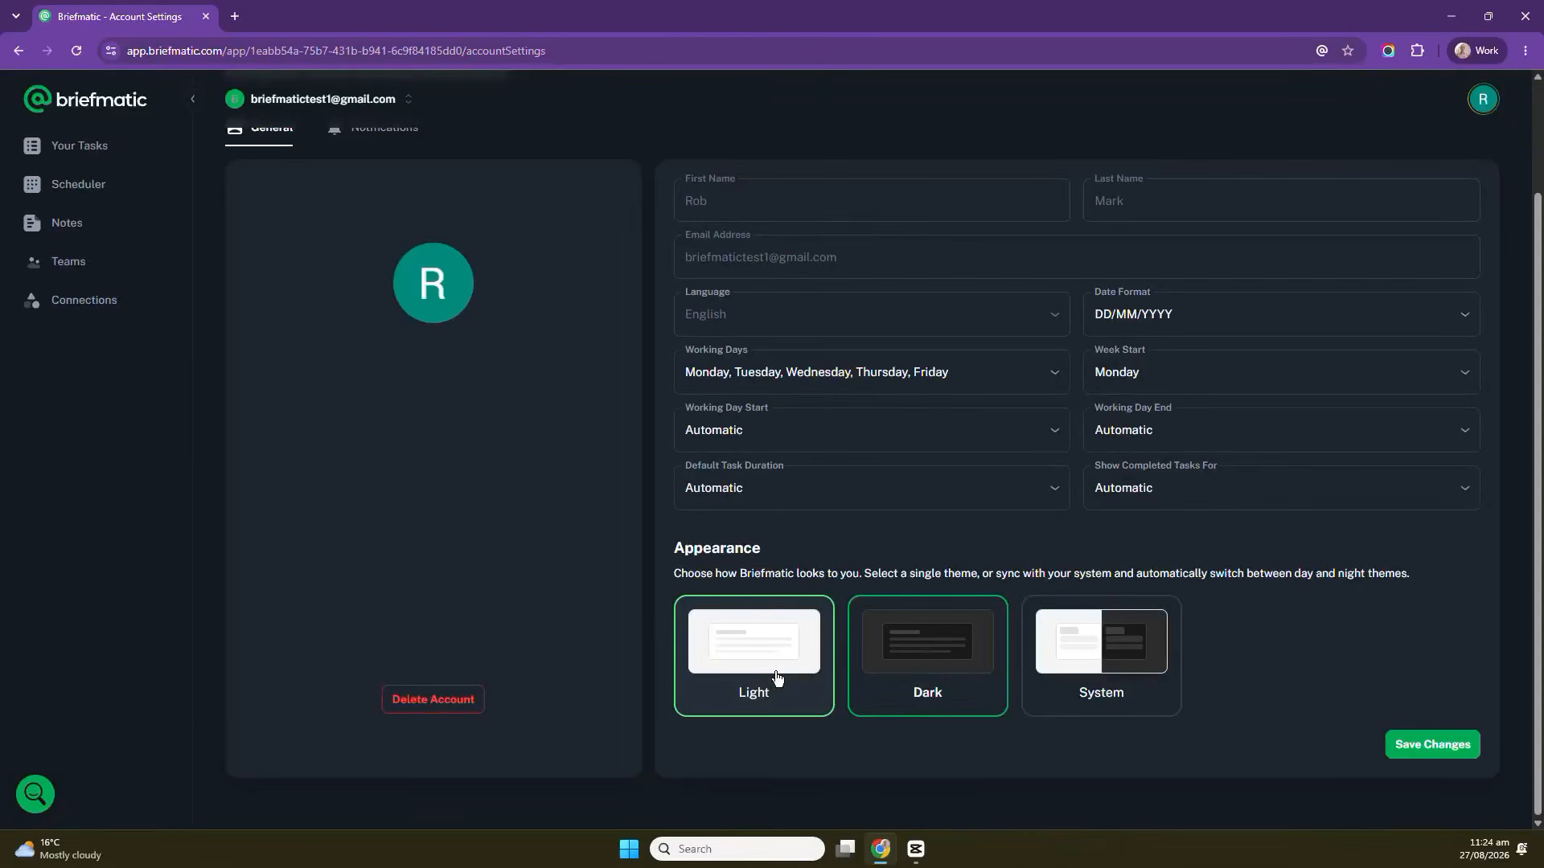
pyautogui.click(776, 678)
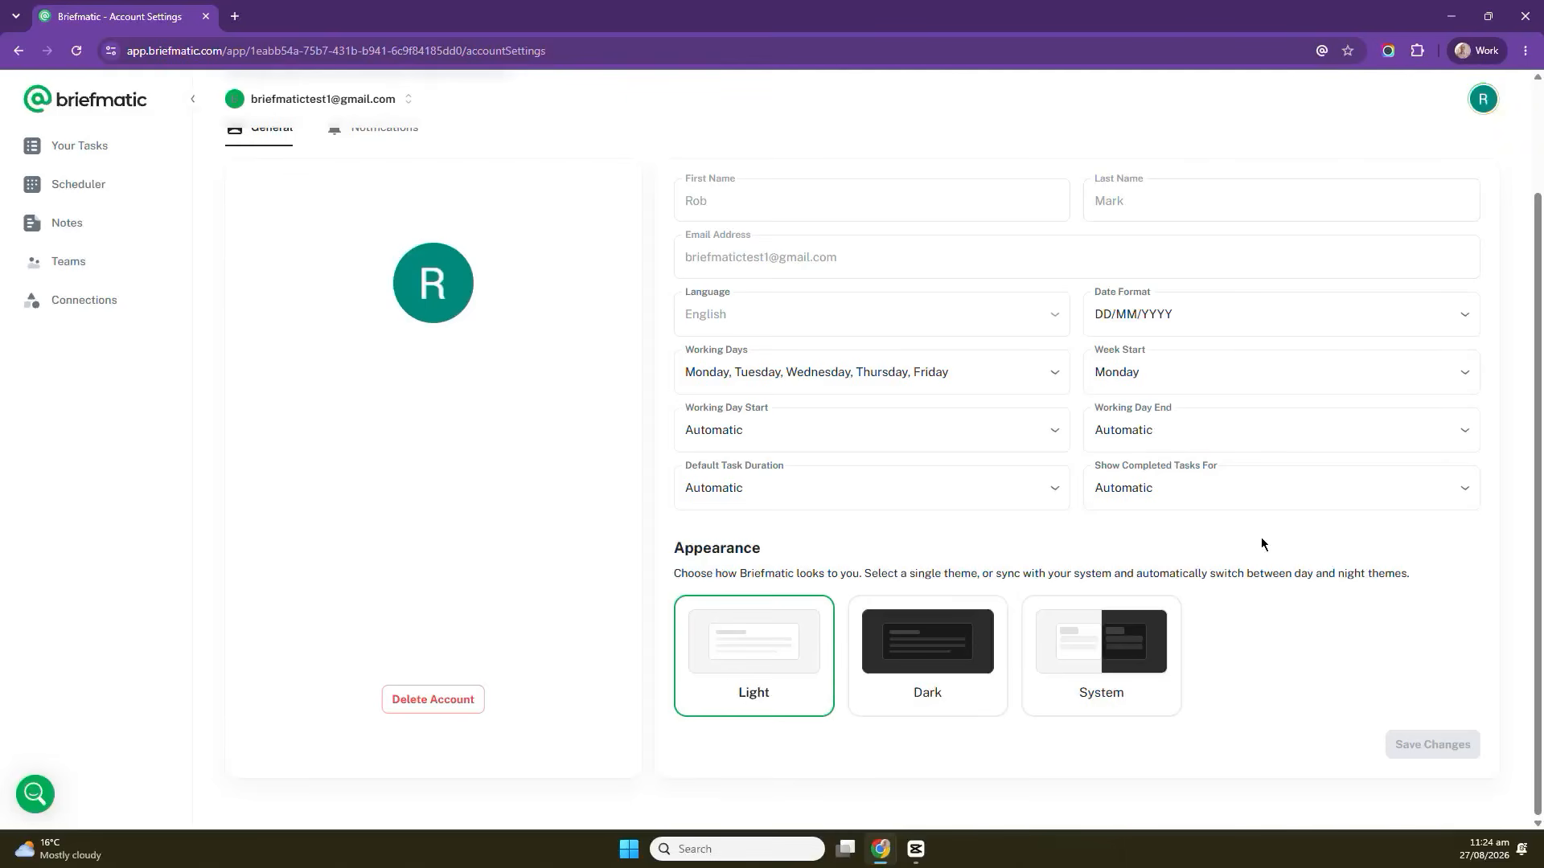
# Open the Your Tasks list.
pyautogui.scroll(2, 1260, 540)
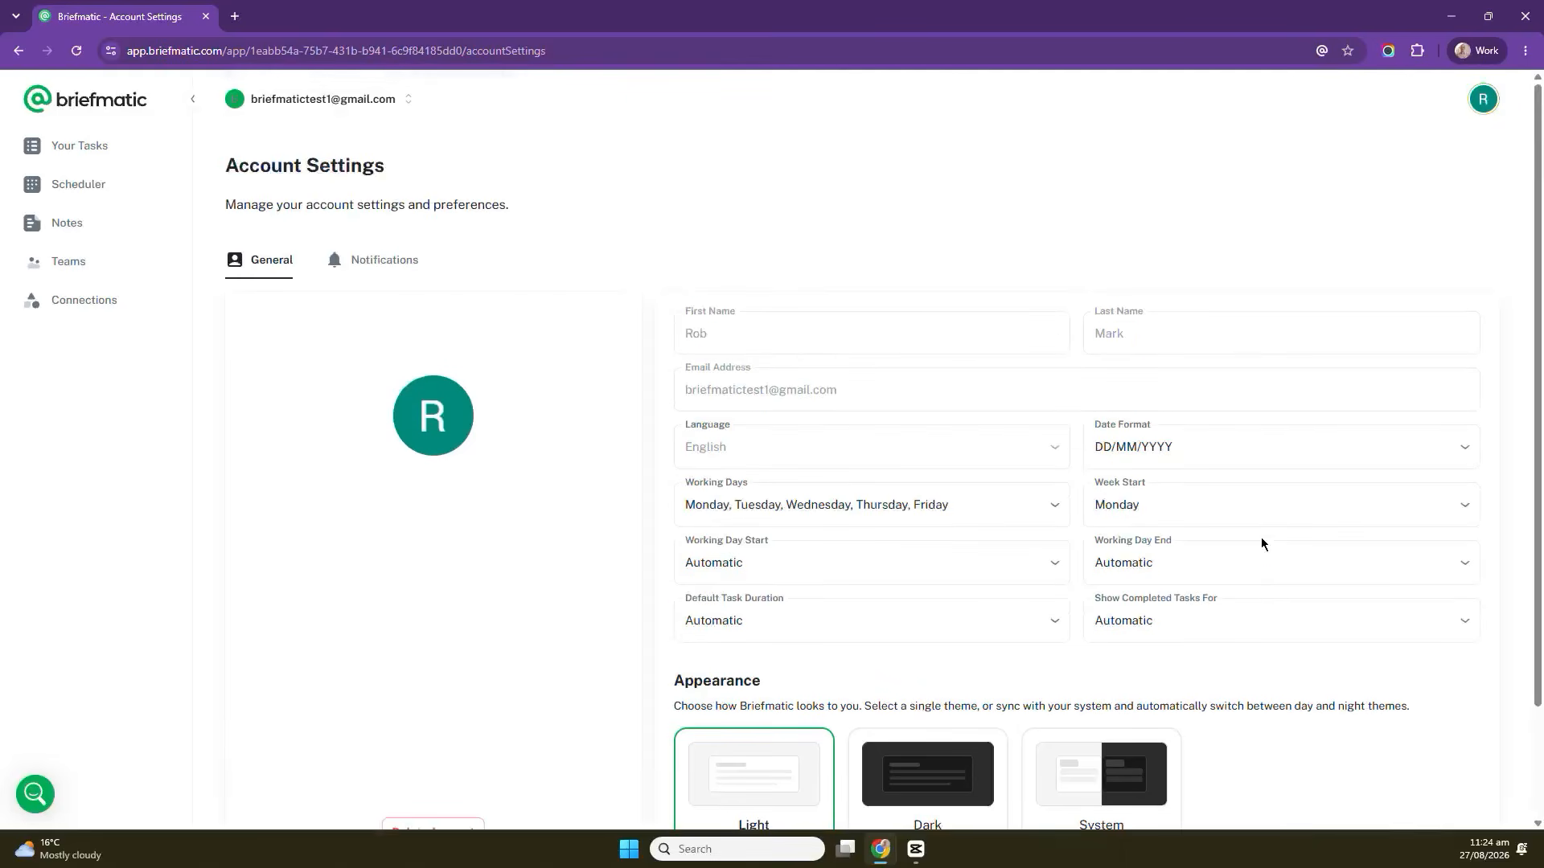
pyautogui.click(87, 146)
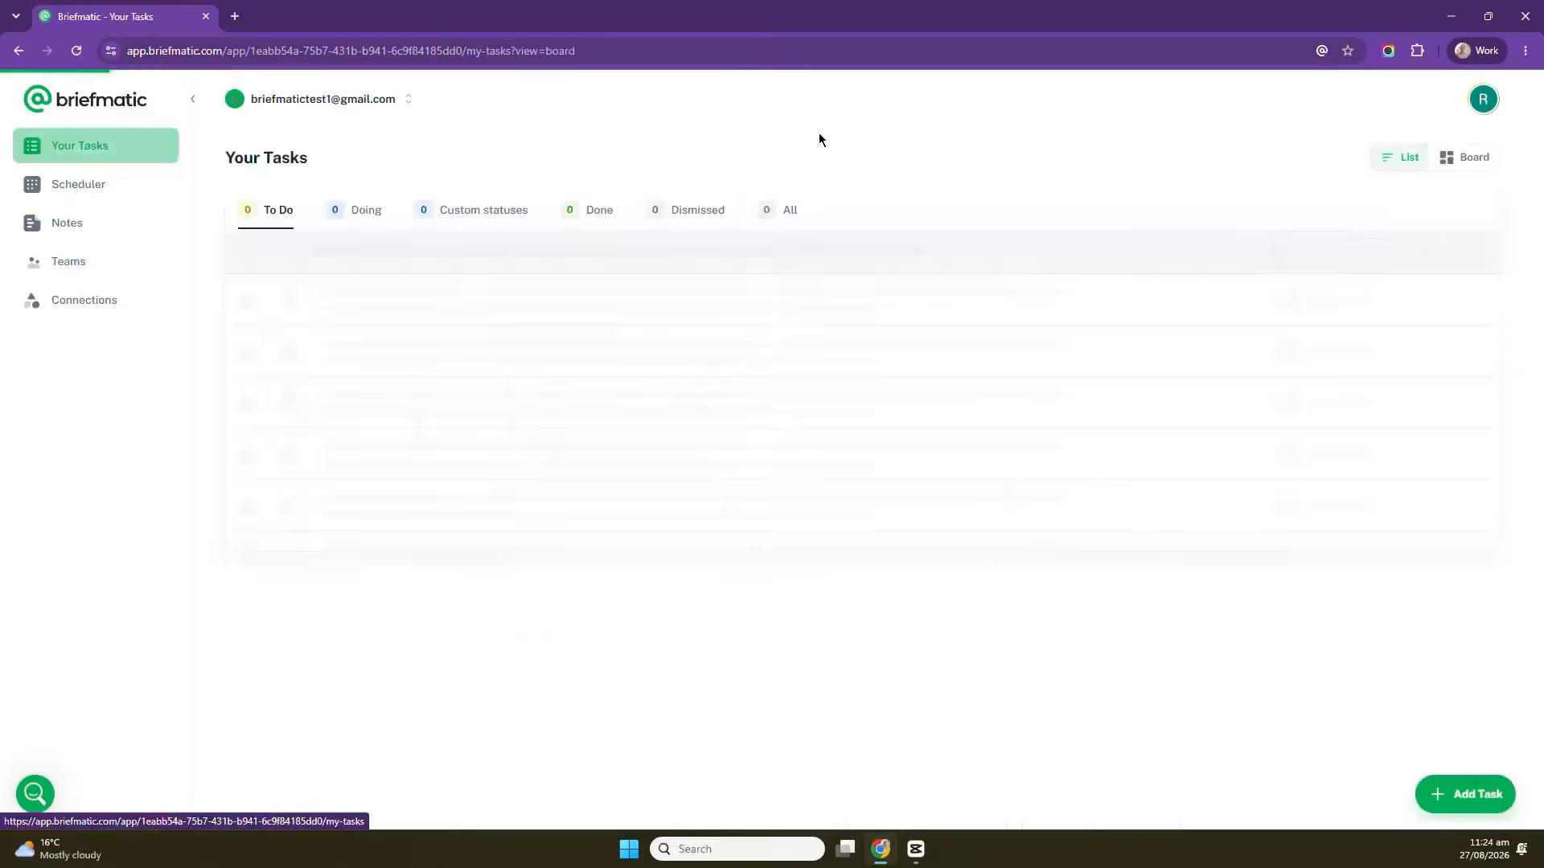